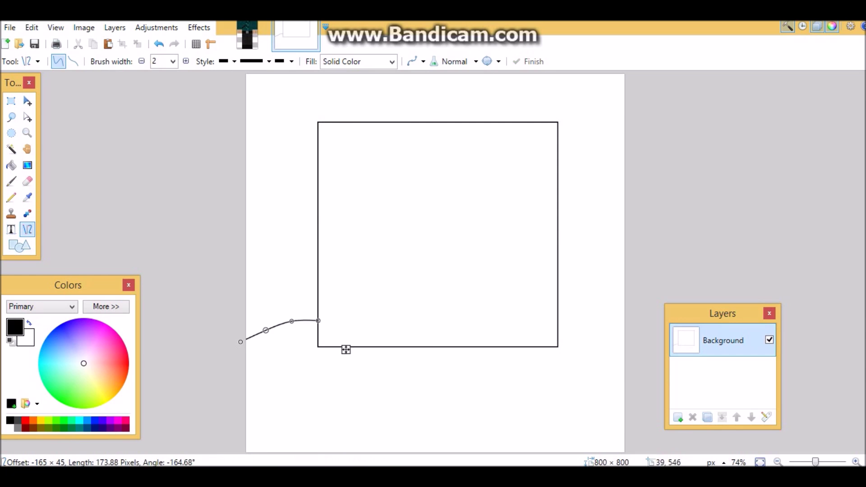
- Draw a curved shoulder line from the lower right side of the head square to the canvas edge, checking the reference skin
drag(558, 323, 645, 353)
key(Return)
click(247, 37)
click(296, 37)
- Draw a pair of parallel curved lines down each side of the torso, starting at the head square's bottom edge
drag(333, 346, 329, 467)
mouse_move(332, 386)
mouse_down()
mouse_move(316, 388)
mouse_move(343, 459)
mouse_up()
drag(346, 384, 328, 384)
drag(344, 422, 328, 424)
drag(542, 347, 540, 470)
mouse_move(542, 388)
mouse_down()
mouse_move(557, 381)
mouse_move(543, 388)
mouse_up()
drag(527, 422, 537, 426)
- Draw a diagonal chest strap as two parallel curved lines from the upper right to the lower left of the torso
click(247, 37)
click(296, 37)
drag(531, 354, 333, 436)
drag(465, 382, 457, 395)
drag(535, 364, 338, 449)
drag(470, 393, 474, 405)
- Draw a wavy neckline across the upper chest between the inner torso lines, using the reference skin as a guide
click(247, 37)
click(296, 37)
mouse_move(338, 362)
mouse_down()
mouse_move(528, 356)
mouse_move(515, 363)
mouse_up()
drag(398, 362, 409, 372)
- Add short fold lines below the chest strap and a wavy sleeve line across each arm
mouse_move(407, 431)
mouse_down()
mouse_move(406, 462)
mouse_move(432, 465)
mouse_up()
drag(439, 446, 444, 444)
key(Return)
mouse_move(246, 403)
mouse_down()
mouse_move(314, 403)
mouse_move(267, 393)
mouse_up()
mouse_move(555, 400)
mouse_down()
mouse_move(633, 400)
mouse_move(605, 394)
mouse_up()
key(Return)
drag(494, 417, 493, 415)
key(Return)
mouse_move(317, 193)
mouse_down()
mouse_move(556, 193)
mouse_move(535, 183)
mouse_move(587, 181)
mouse_move(361, 194)
mouse_move(361, 223)
mouse_up()
key(ctrl+z)
click(159, 44)
click(158, 43)
click(159, 43)
- Check the reference skin and draw a narrow headset earpiece outline against the right side of the head square
click(247, 37)
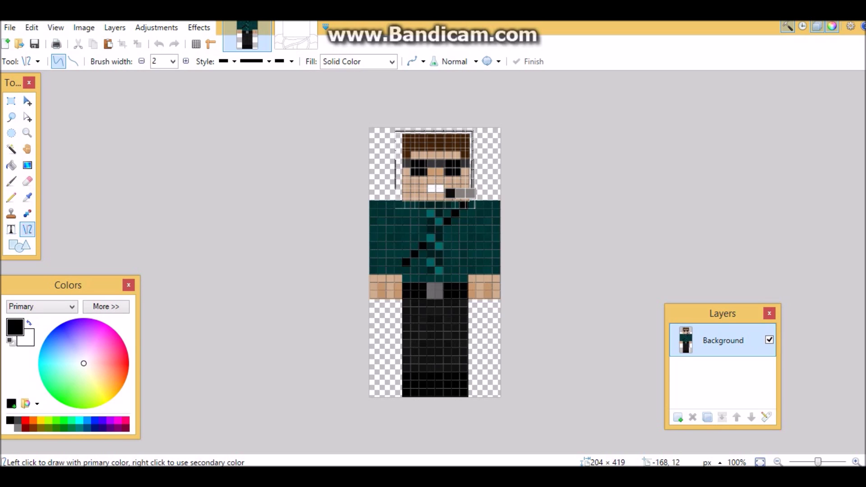
key(ctrl+Tab)
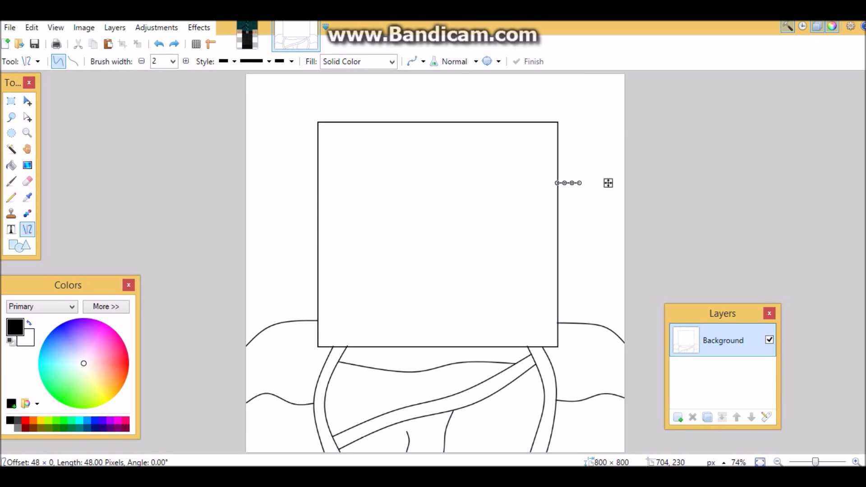
drag(578, 244, 577, 240)
mouse_move(557, 242)
mouse_down()
mouse_move(578, 240)
mouse_move(570, 245)
mouse_up()
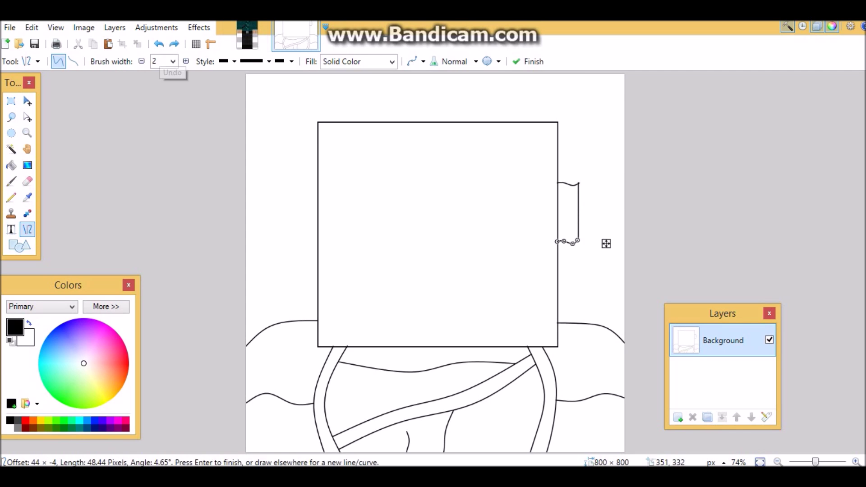
click(527, 212)
click(159, 43)
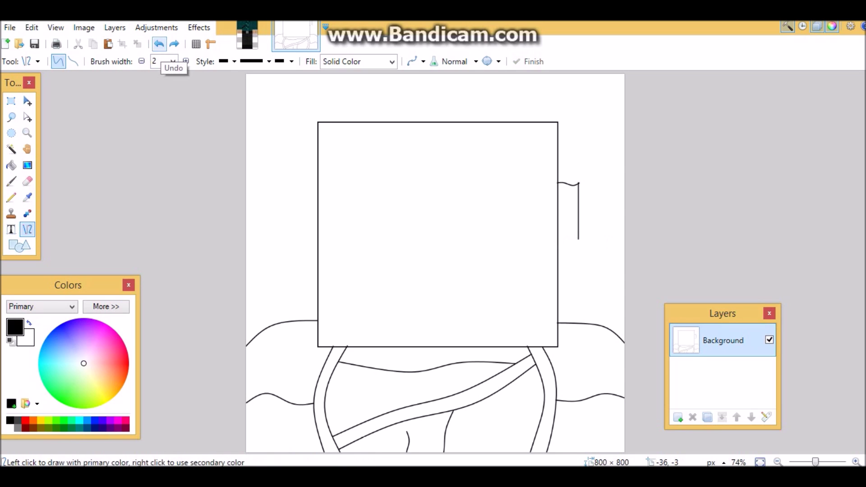
- Draw the microphone arm as a double line running down from the earpiece and across the lower face
mouse_move(573, 243)
mouse_down()
mouse_move(574, 297)
mouse_move(478, 297)
mouse_up()
mouse_move(562, 284)
mouse_down()
mouse_move(460, 279)
mouse_move(463, 296)
mouse_up()
key(Return)
key(Return)
key(Return)
click(159, 44)
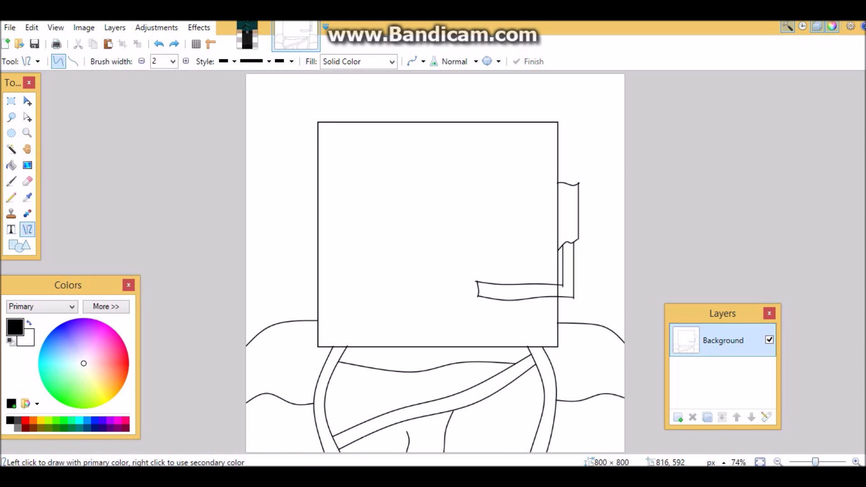
scroll(441, 262, up, 3)
drag(516, 300, 485, 299)
drag(496, 300, 496, 304)
key(Return)
drag(517, 331, 484, 329)
key(Return)
mouse_move(495, 330)
mouse_down()
mouse_move(485, 330)
mouse_move(487, 310)
mouse_up()
key(Return)
drag(820, 462, 823, 462)
click(159, 43)
click(159, 44)
click(159, 44)
click(159, 44)
click(159, 44)
- Draw a small square microphone tip at the inner end of the headset arm
drag(544, 308, 503, 305)
drag(547, 348, 501, 344)
drag(503, 305, 501, 344)
key(Return)
drag(823, 462, 815, 462)
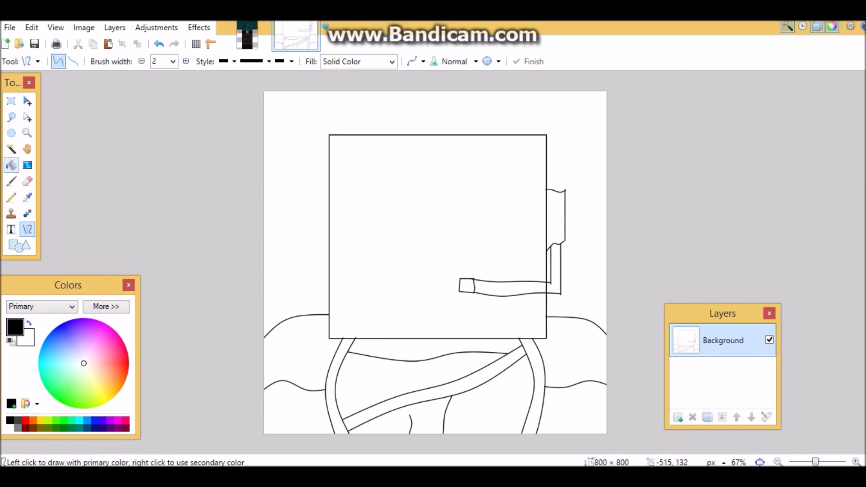
click(19, 246)
click(99, 62)
click(79, 91)
- Outline a jagged hair shape around the top and sides of the head with Lasso Select, redoing unsatisfactory attempts
click(247, 36)
click(11, 118)
key(ctrl+Tab)
mouse_move(336, 221)
mouse_down()
mouse_move(318, 155)
mouse_move(396, 98)
mouse_move(490, 108)
mouse_move(546, 135)
mouse_move(567, 205)
mouse_move(547, 267)
mouse_move(524, 201)
mouse_move(395, 185)
mouse_move(340, 236)
mouse_up()
click(159, 43)
mouse_move(536, 252)
mouse_down()
mouse_move(551, 257)
mouse_move(333, 111)
mouse_move(341, 249)
mouse_move(508, 208)
mouse_move(537, 251)
mouse_up()
click(160, 43)
mouse_move(340, 248)
mouse_down()
mouse_move(333, 284)
mouse_move(394, 99)
mouse_move(558, 112)
mouse_move(437, 203)
mouse_move(342, 252)
mouse_up()
- Sample the reference skin's dark brown hair as primary and secondary colour, and choose a Linear (Reflected) gradient for the drawing
click(247, 37)
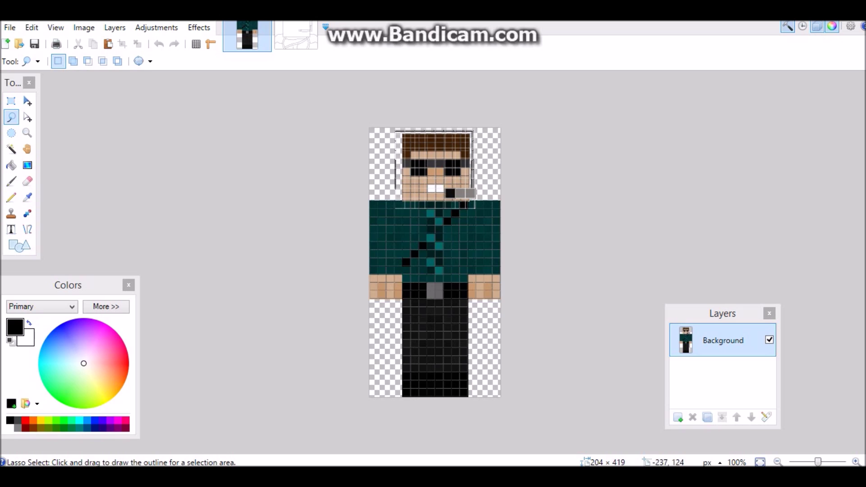
click(12, 181)
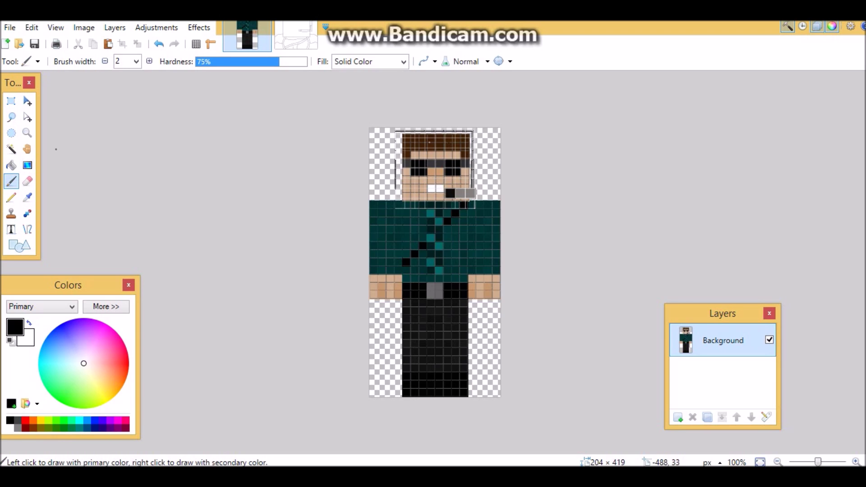
click(27, 197)
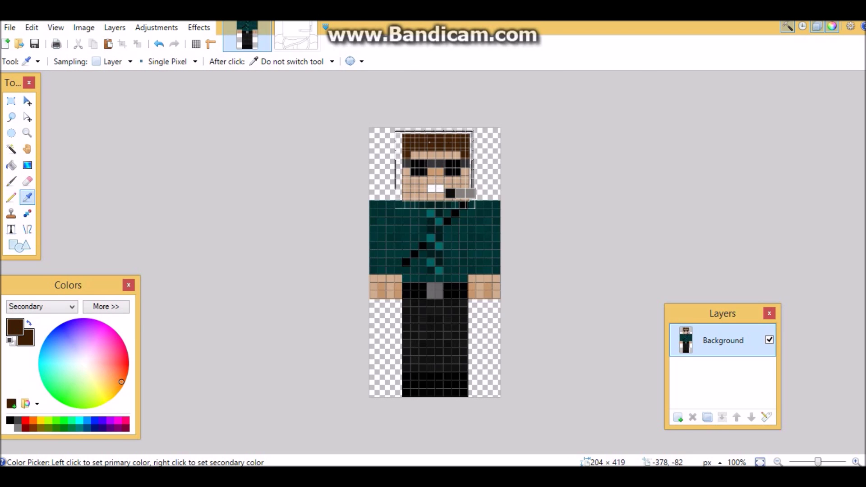
key(ctrl+Tab)
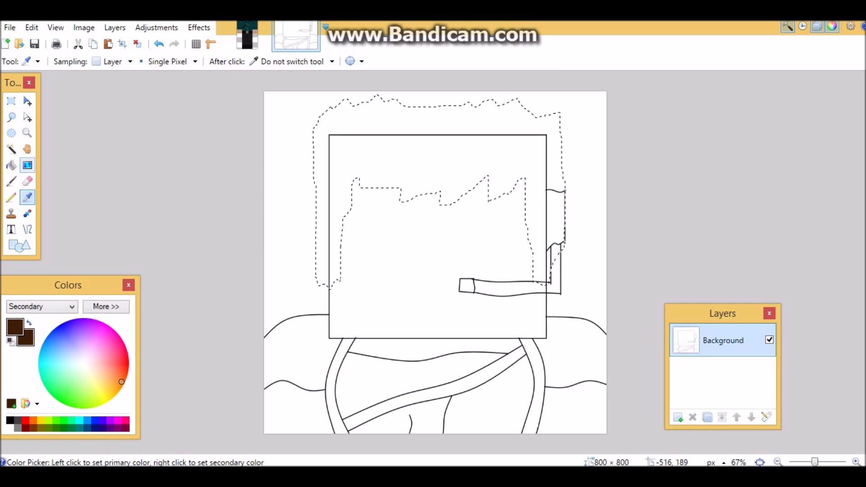
click(27, 165)
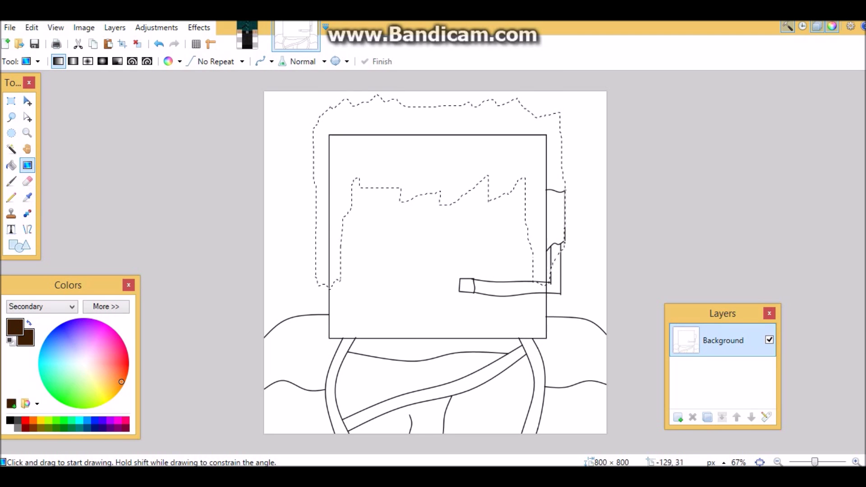
click(73, 61)
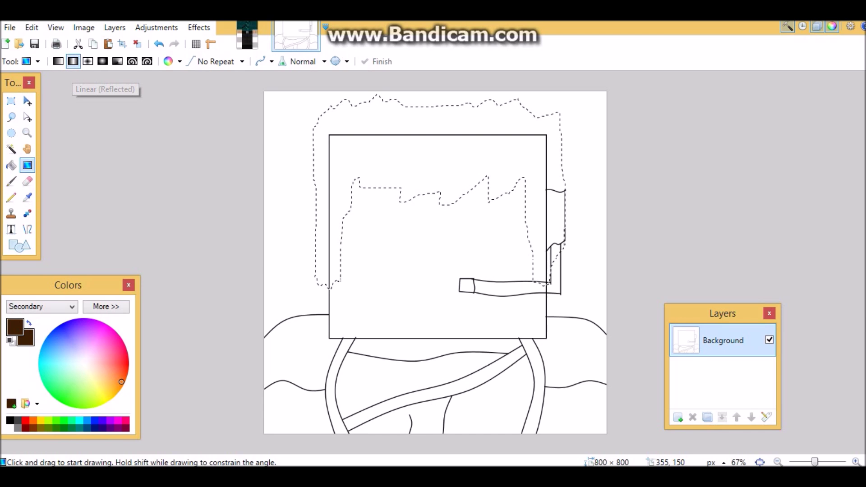
- Fill the hair selection with the sampled brown gradient, trying several gradient directions
click(417, 155)
drag(417, 155, 333, 131)
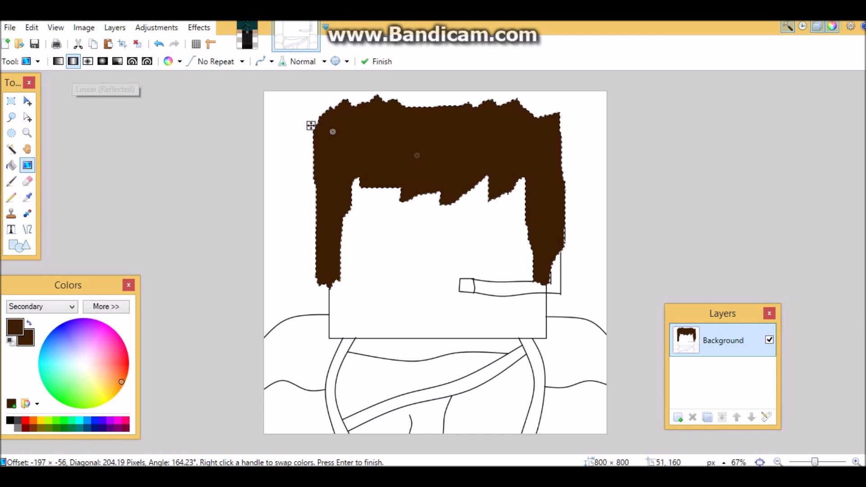
drag(392, 160, 406, 104)
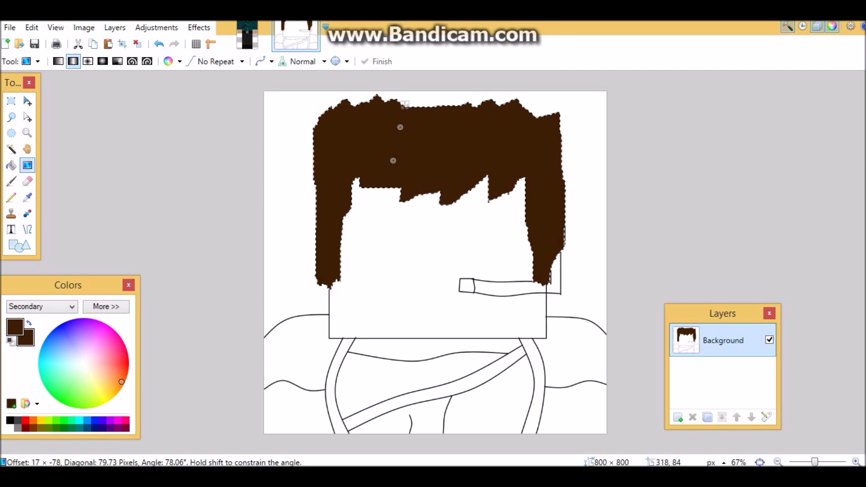
drag(423, 140, 381, 141)
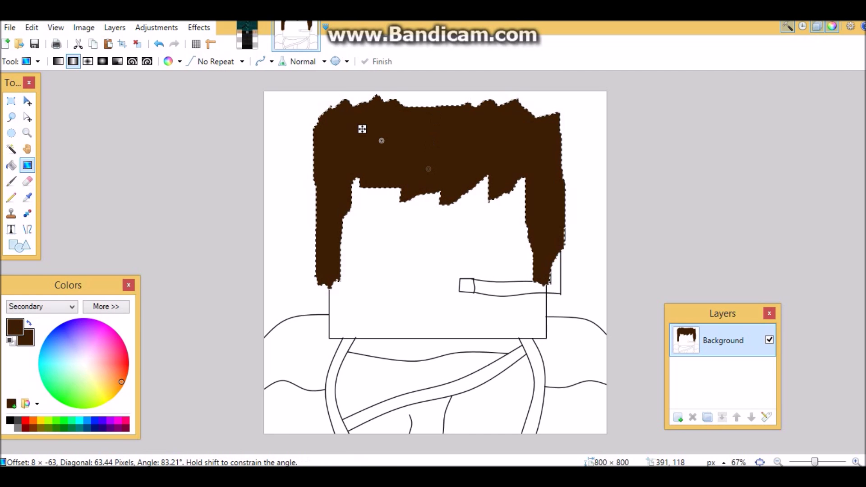
- Set the secondary colour's red value to 16 for hex 101E05 and reapply the gradient across the hair
click(106, 307)
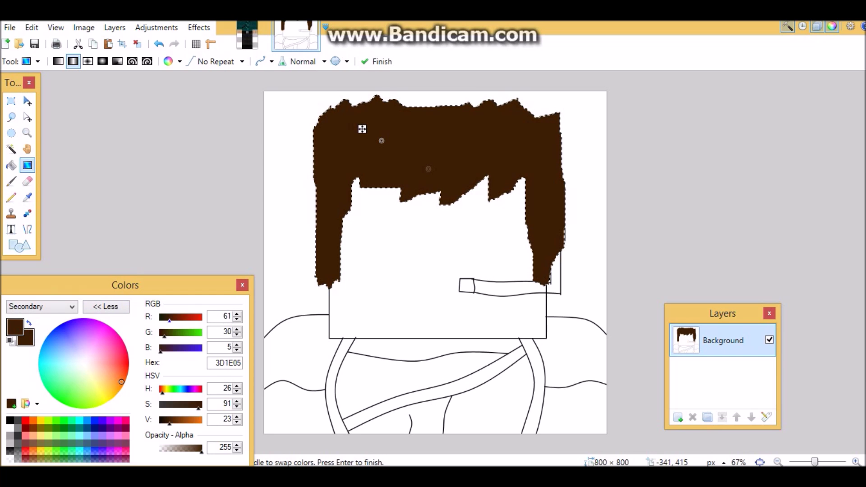
drag(170, 320, 162, 319)
drag(428, 169, 440, 112)
click(390, 236)
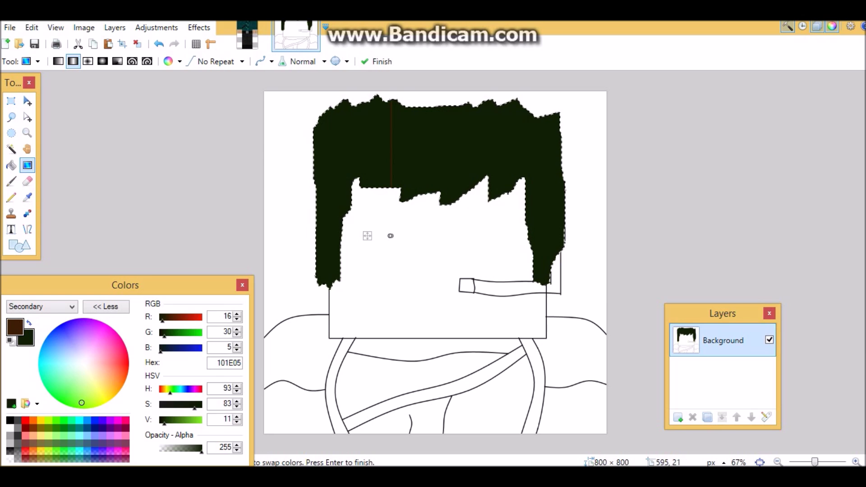
- Undo the hair gradients, the hair selection and all headset lines, back to the plain head and body outline
click(159, 44)
click(159, 44)
click(159, 44)
click(159, 44)
click(159, 43)
click(158, 43)
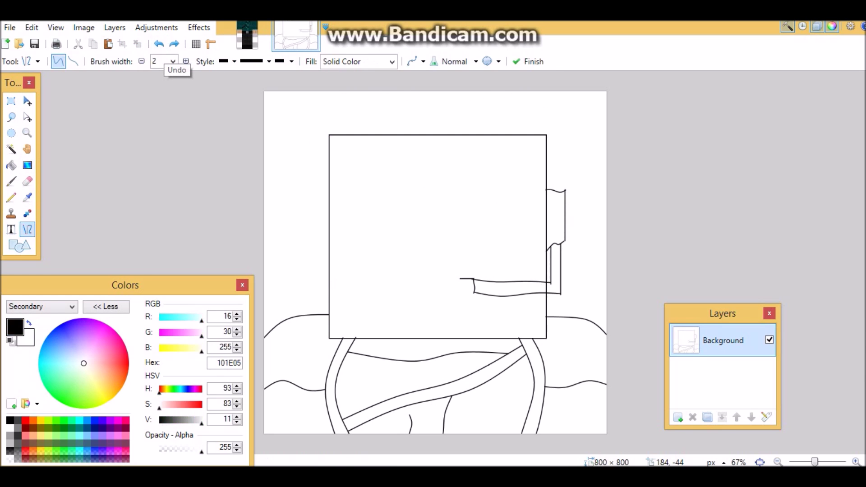
click(159, 44)
click(158, 43)
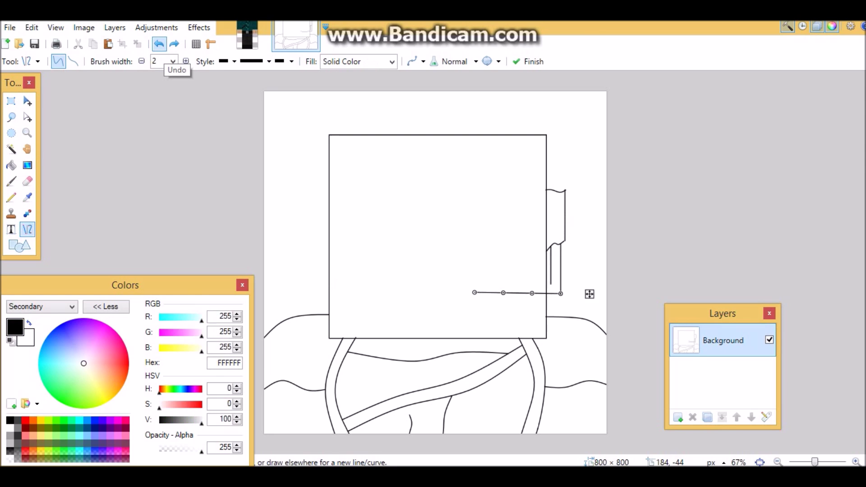
click(159, 44)
click(159, 44)
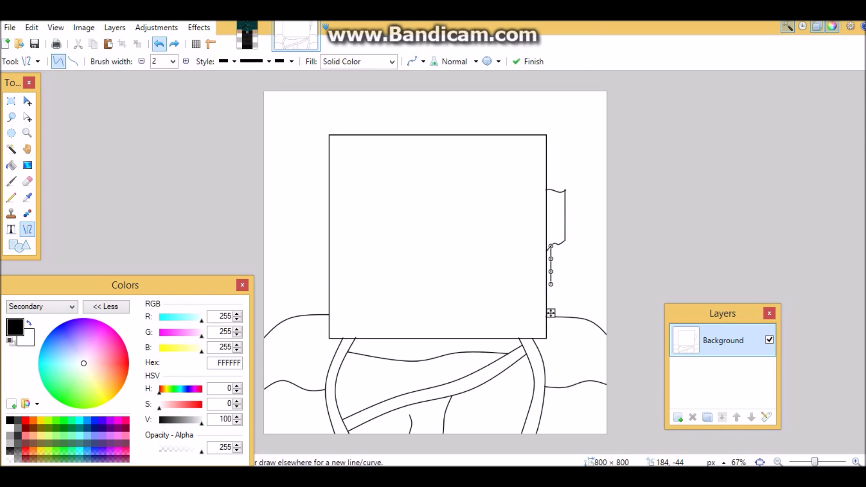
click(159, 44)
click(159, 44)
click(158, 43)
click(159, 44)
click(159, 44)
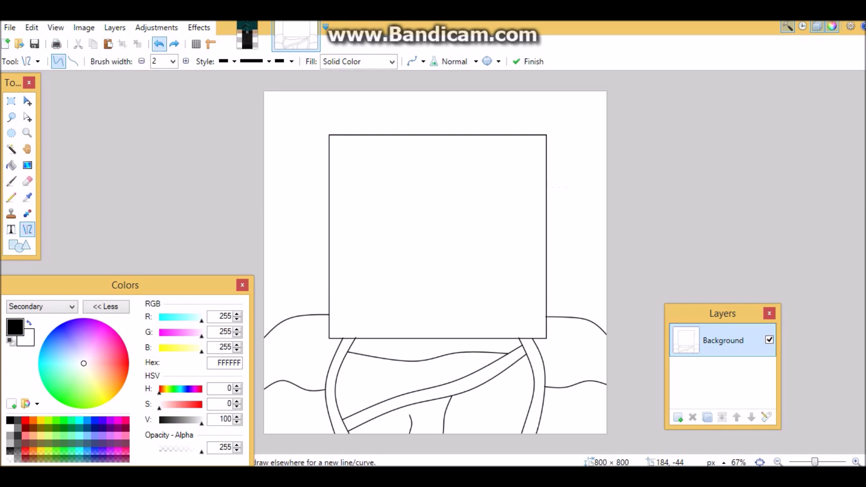
click(159, 44)
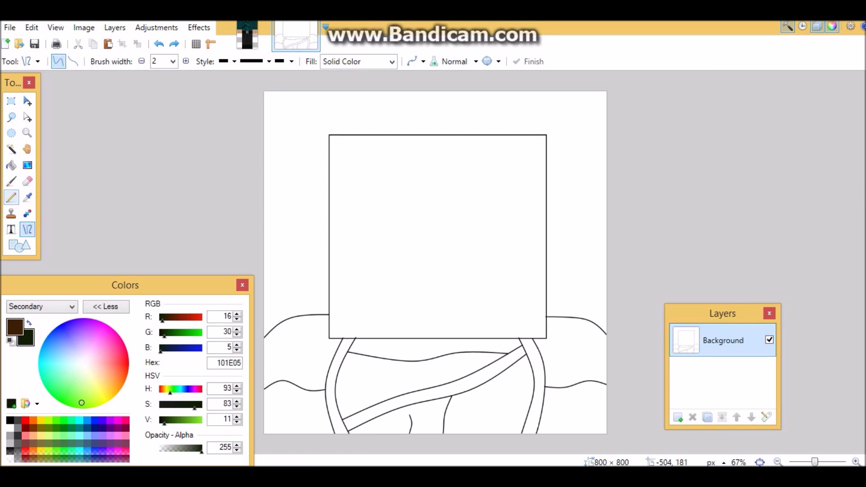
- Lasso-select a blocky hair shape with a jagged fringe and side locks around the head square, redrawing it until satisfactory
click(19, 245)
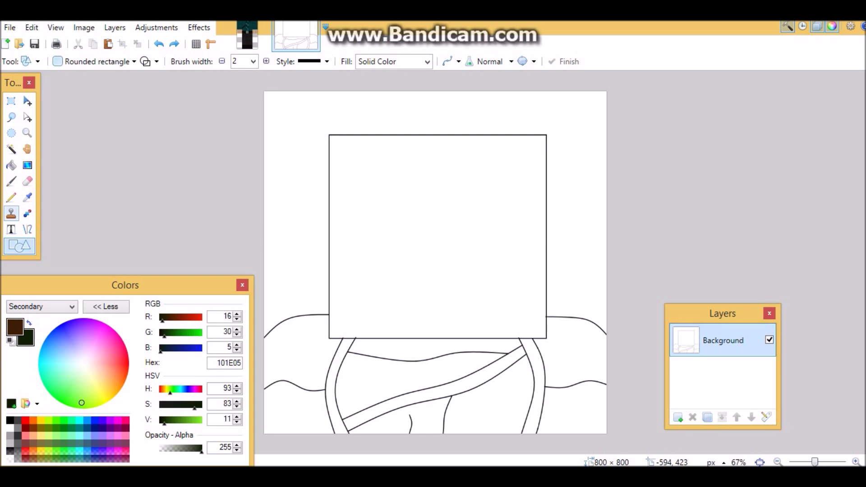
click(12, 117)
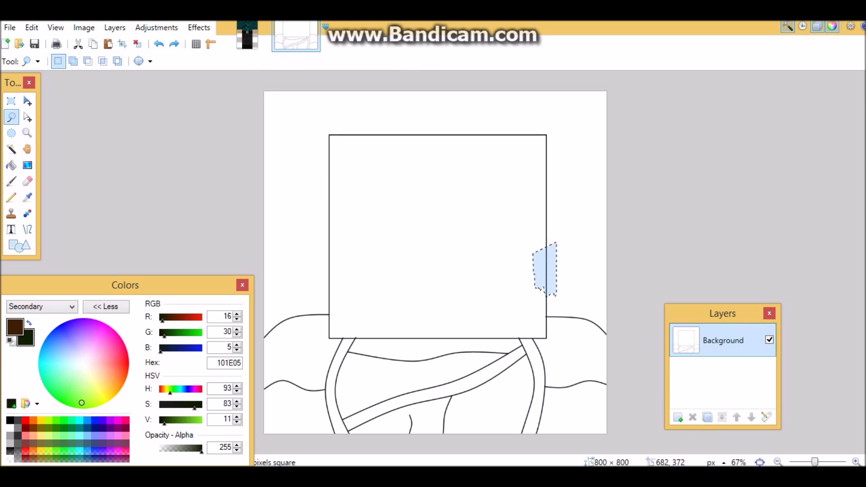
mouse_move(557, 136)
mouse_down()
mouse_move(568, 138)
mouse_move(524, 109)
mouse_move(416, 97)
mouse_move(321, 108)
mouse_move(311, 131)
mouse_move(314, 239)
mouse_move(341, 292)
mouse_move(373, 198)
mouse_move(446, 198)
mouse_move(507, 213)
mouse_move(522, 204)
mouse_up()
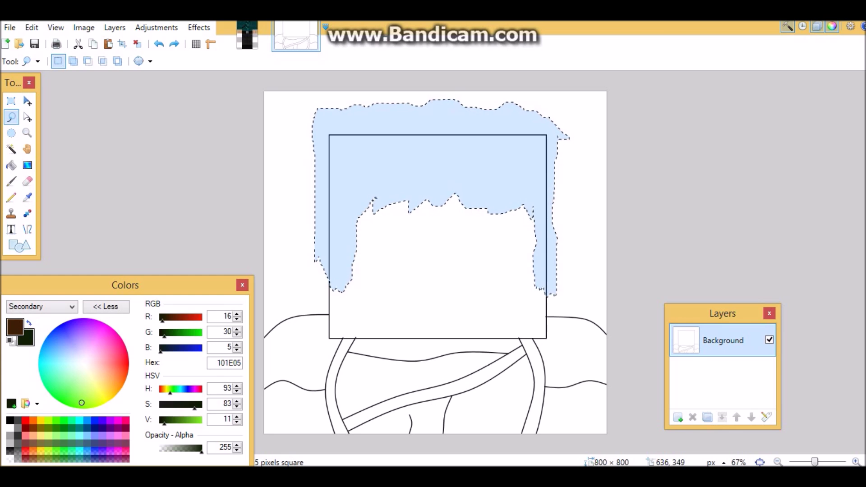
drag(497, 172, 520, 172)
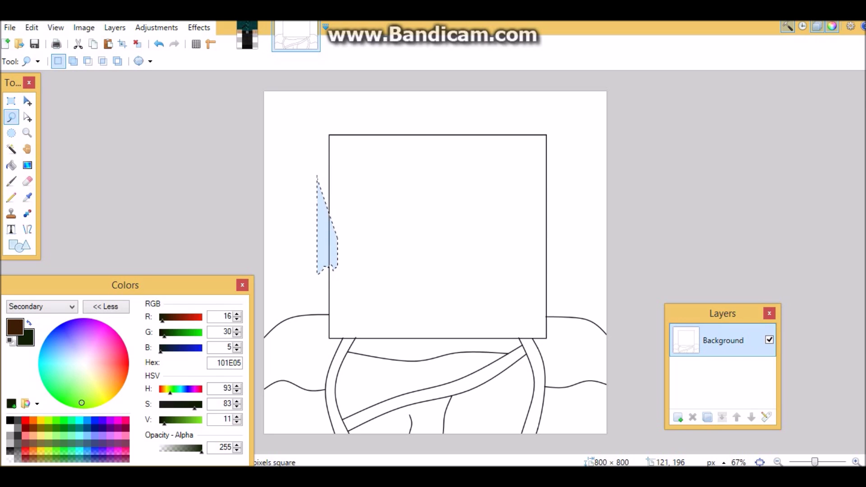
mouse_move(317, 140)
mouse_down()
mouse_move(321, 115)
mouse_move(367, 101)
mouse_move(421, 106)
mouse_move(465, 96)
mouse_move(549, 118)
mouse_move(561, 131)
mouse_move(559, 276)
mouse_move(537, 276)
mouse_move(527, 181)
mouse_move(507, 167)
mouse_move(476, 180)
mouse_move(461, 169)
mouse_move(416, 176)
mouse_move(391, 192)
mouse_move(374, 179)
mouse_move(362, 194)
mouse_move(362, 170)
mouse_move(347, 167)
mouse_move(343, 215)
mouse_up()
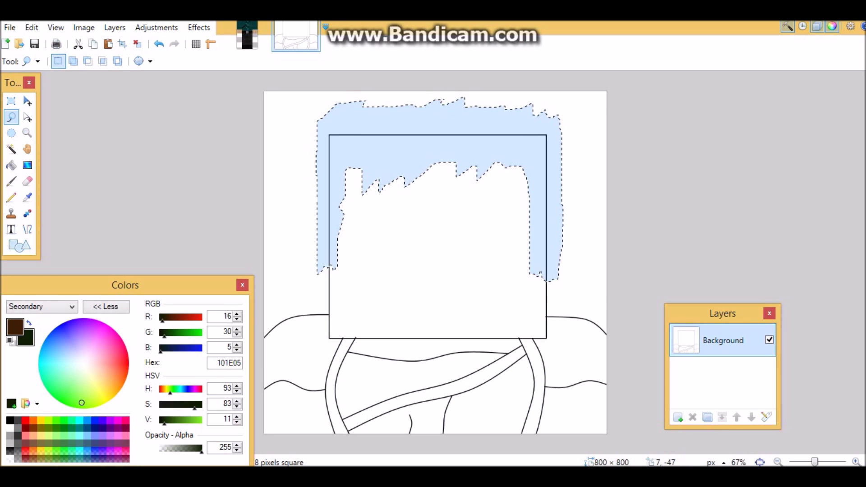
click(158, 44)
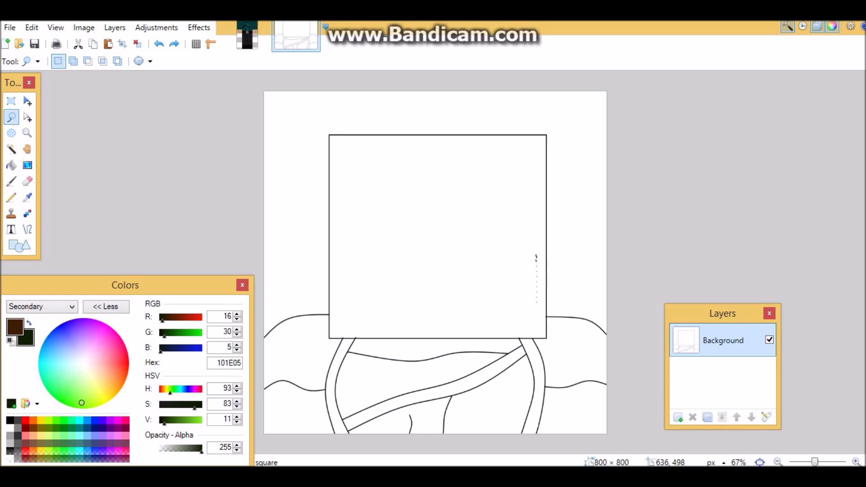
mouse_move(563, 140)
mouse_down()
mouse_move(559, 108)
mouse_move(309, 110)
mouse_move(304, 177)
mouse_move(315, 287)
mouse_move(338, 296)
mouse_move(343, 186)
mouse_move(373, 202)
mouse_move(499, 185)
mouse_move(536, 192)
mouse_up()
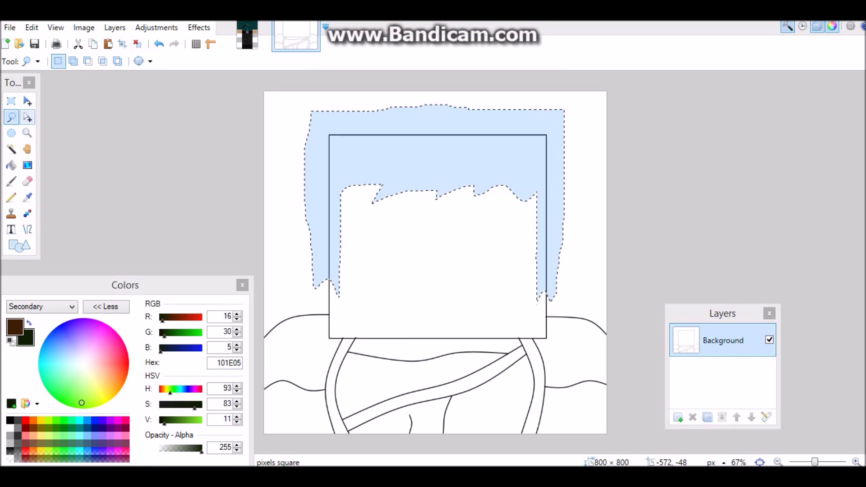
- Fill the hair selection with a reflected gradient from brown to dark green 101E05, running mostly sideways from the upper middle
click(27, 165)
click(27, 165)
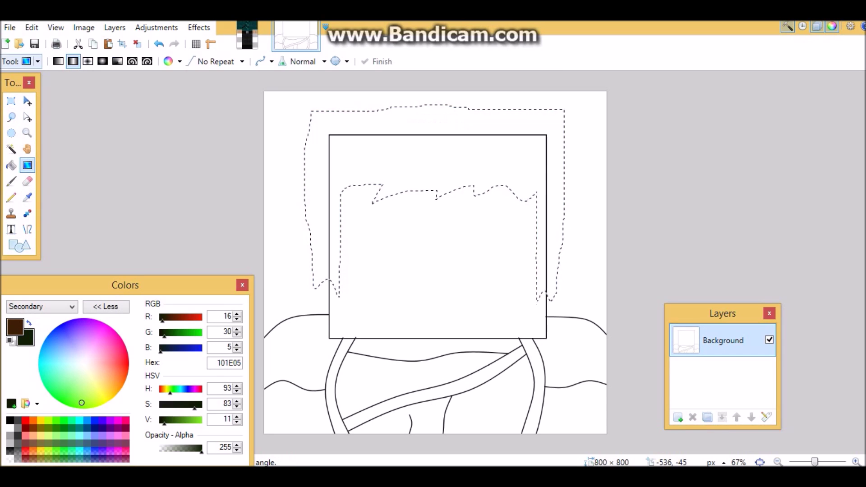
drag(434, 154, 431, 107)
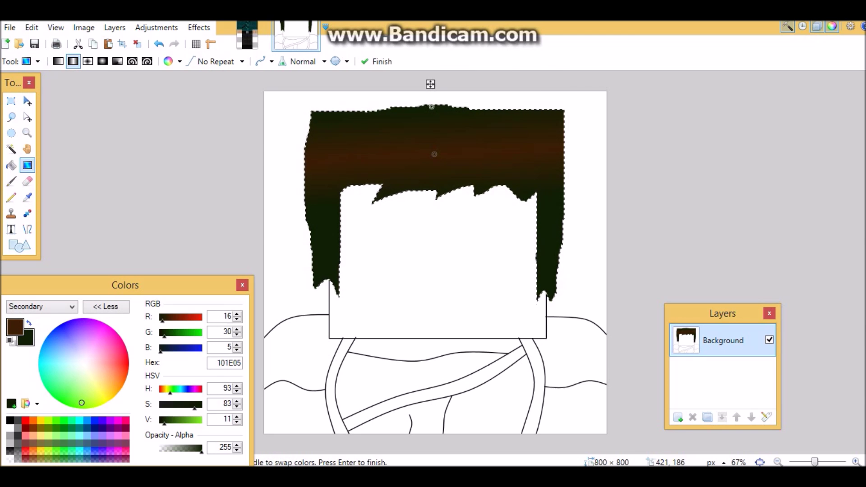
drag(434, 154, 399, 120)
mouse_move(452, 98)
mouse_down()
mouse_move(342, 122)
mouse_move(300, 88)
mouse_move(323, 94)
mouse_up()
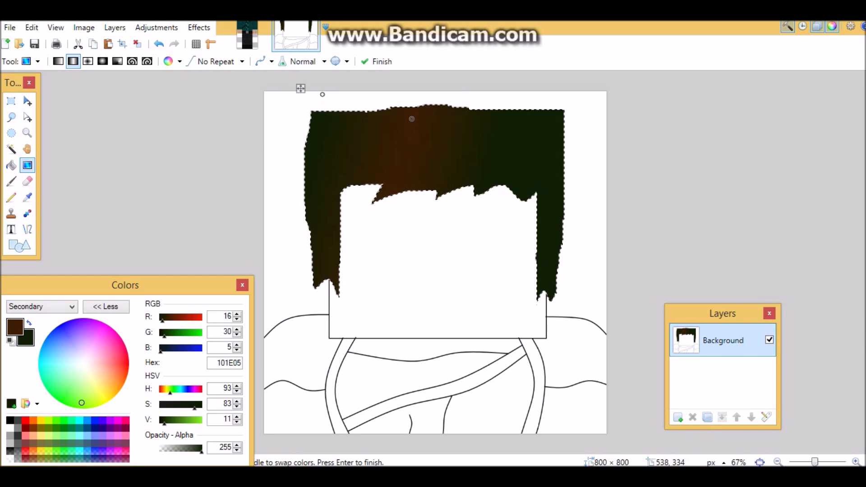
- Select the blank face area below the hair with the Magic Wand at 50% tolerance
click(19, 246)
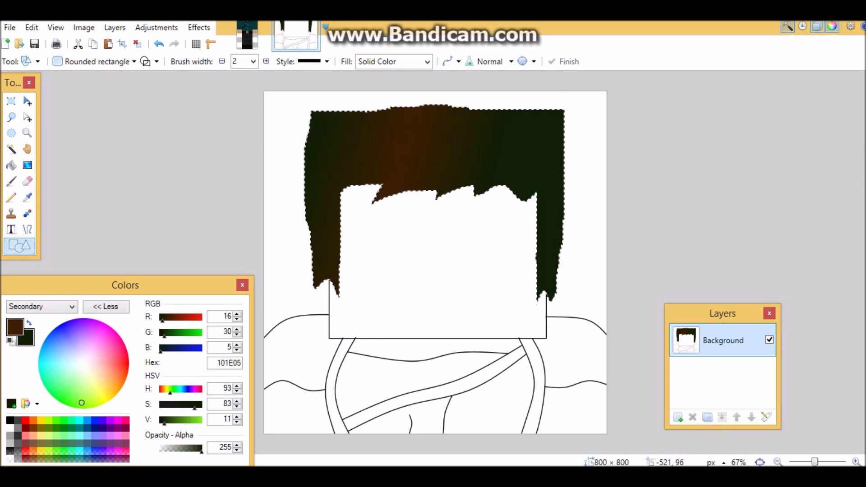
click(11, 149)
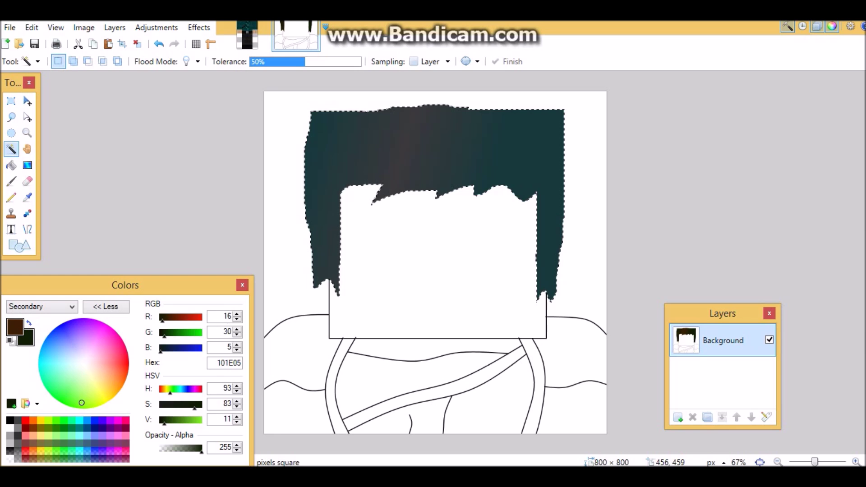
click(471, 299)
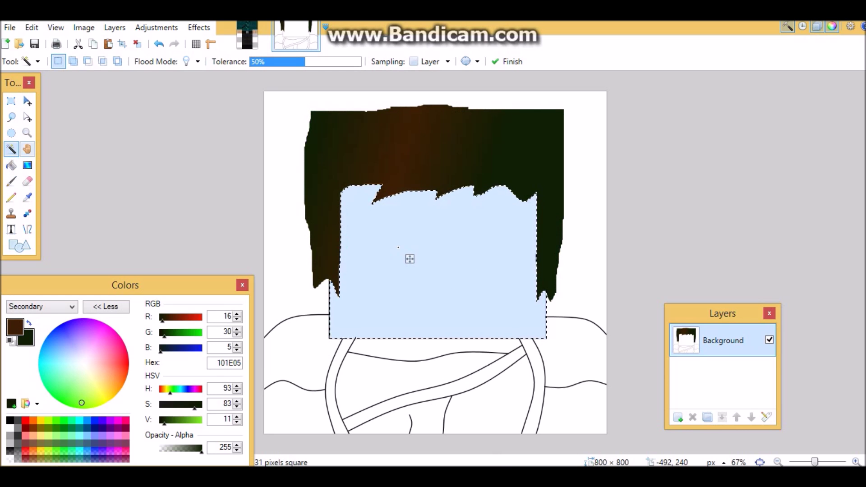
- Draw a brown rounded-rectangle outline, brush width 2, as the left eye just below the fringe
click(18, 246)
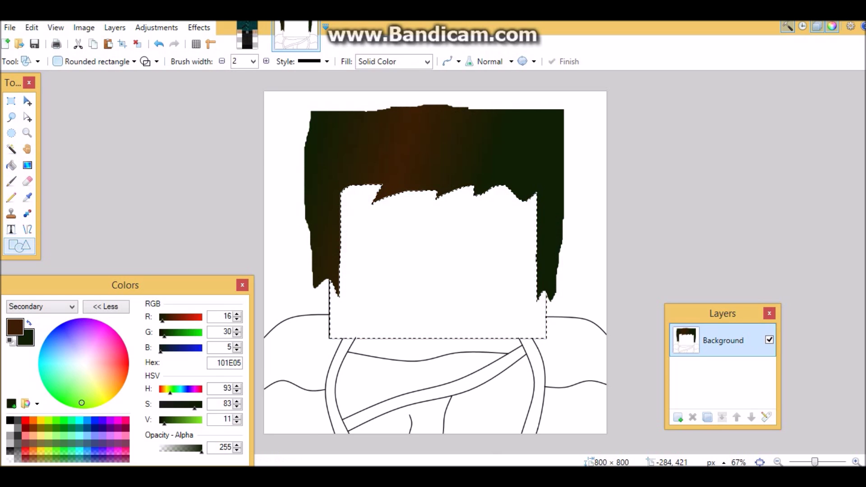
click(95, 62)
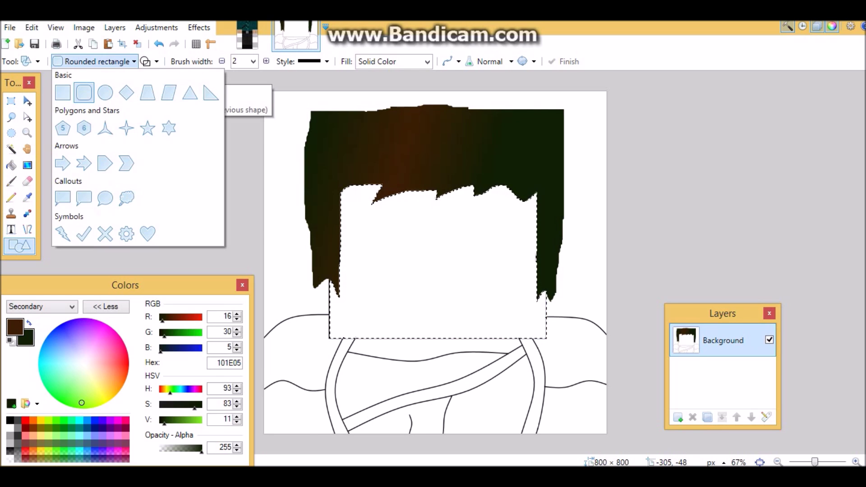
click(63, 93)
click(79, 61)
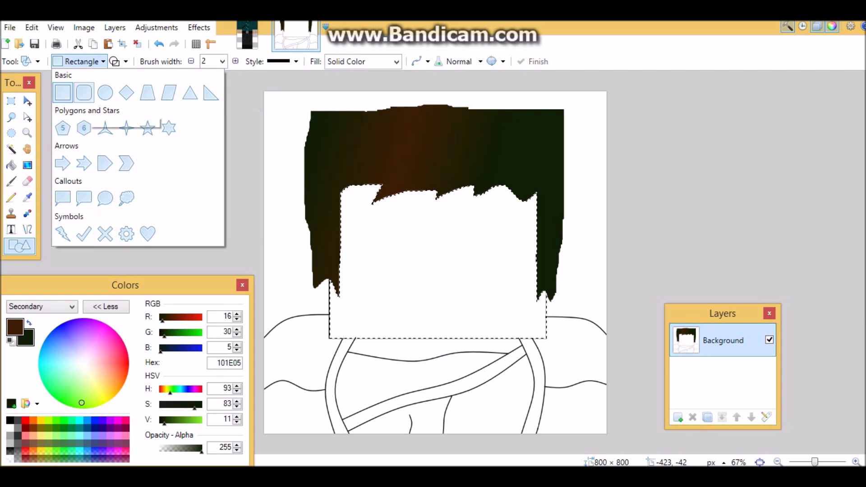
click(84, 93)
drag(346, 196, 441, 241)
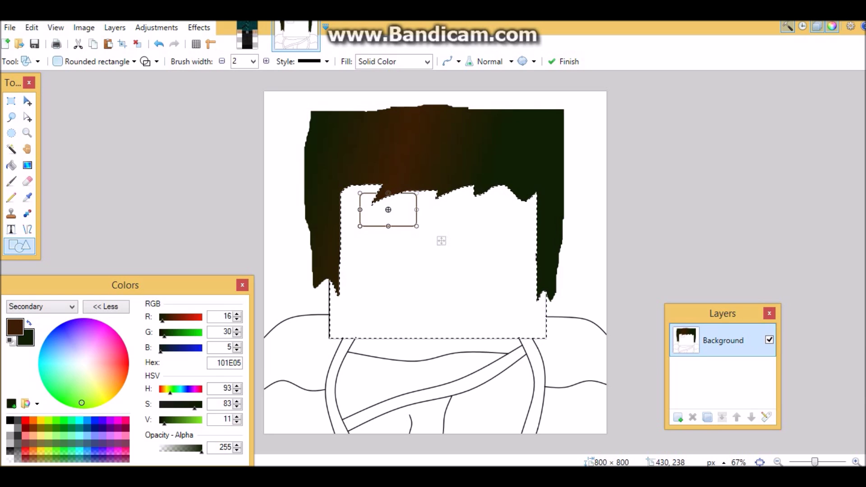
- Draw a matching rounded-rectangle outline for the right eye, adjusting its size and position to line up with the left eye
drag(449, 195, 463, 219)
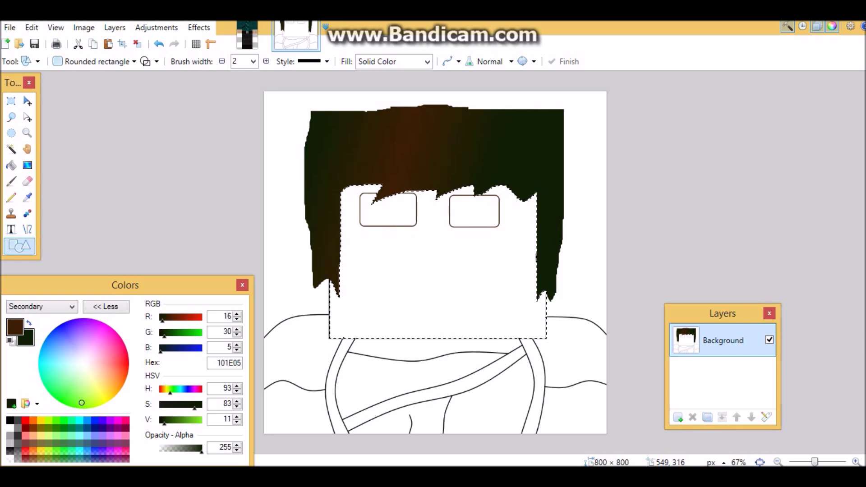
drag(502, 231, 522, 238)
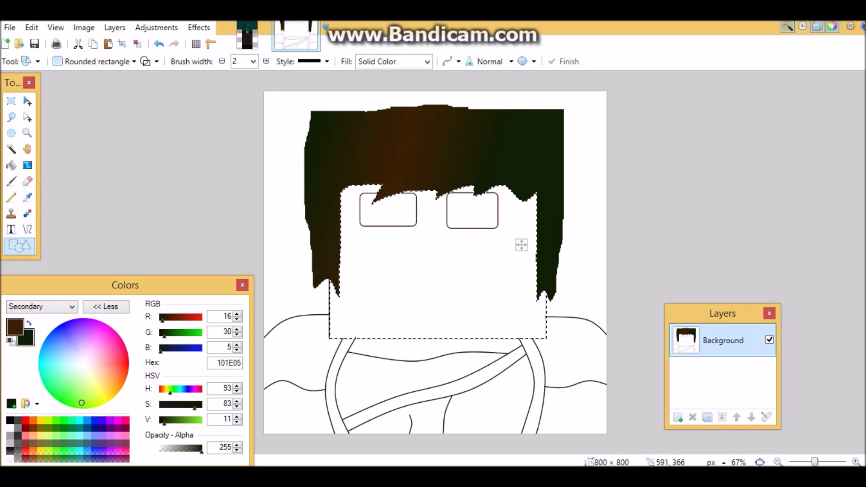
drag(517, 246, 517, 246)
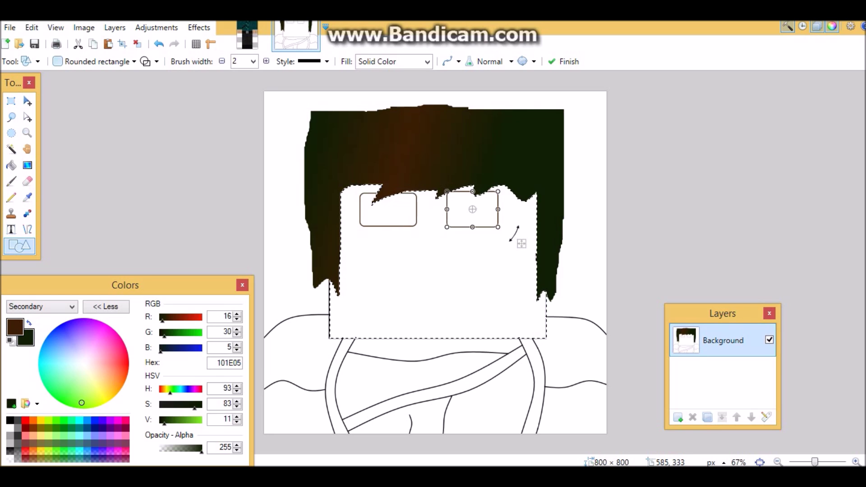
drag(498, 210, 498, 212)
drag(523, 243, 522, 246)
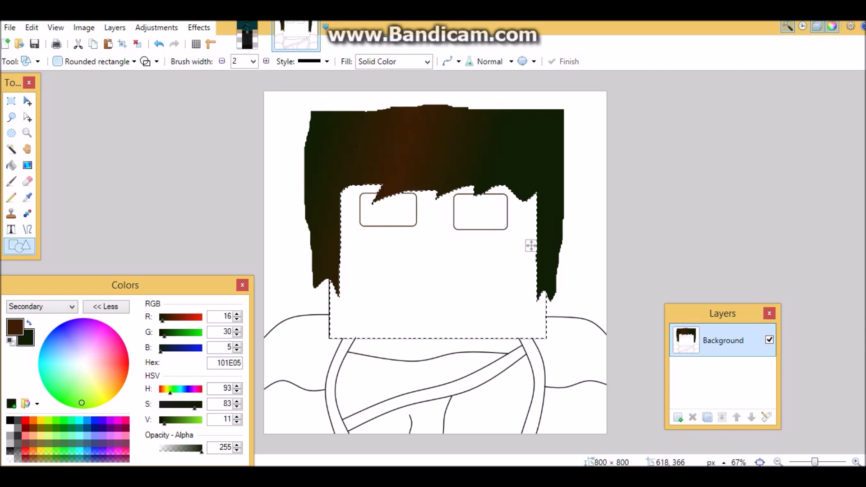
click(531, 244)
key(Return)
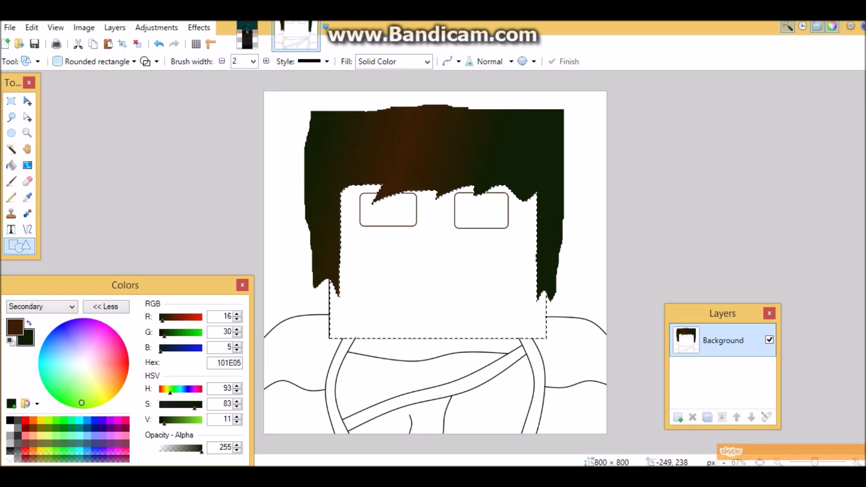
click(27, 229)
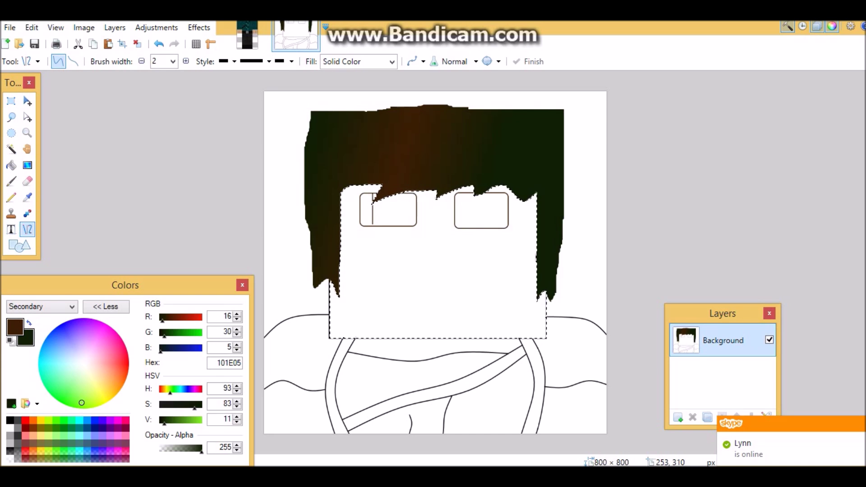
key(ctrl+z)
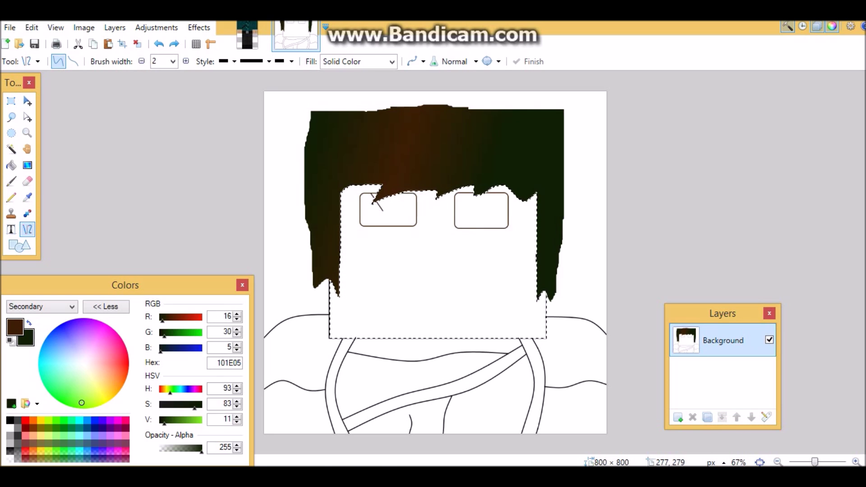
drag(377, 220, 376, 221)
click(158, 44)
- Draw a plain rectangle inside the left eye as its iris, spanning the eye's full height
click(19, 245)
click(95, 61)
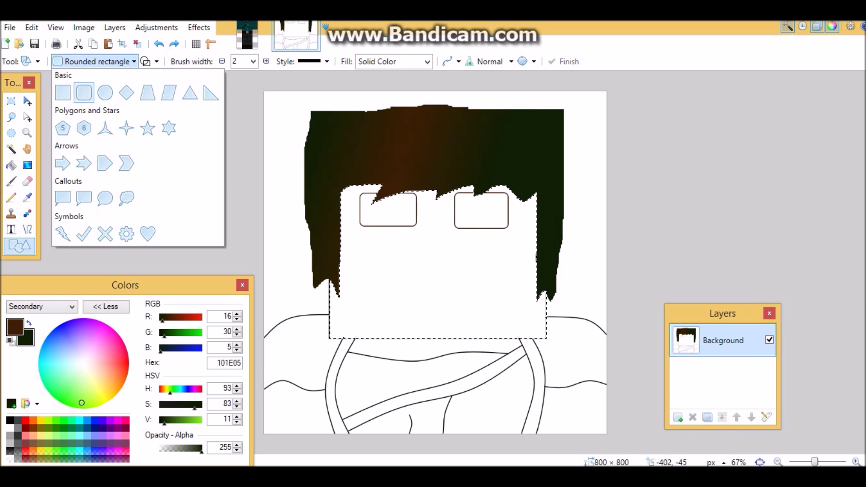
click(63, 90)
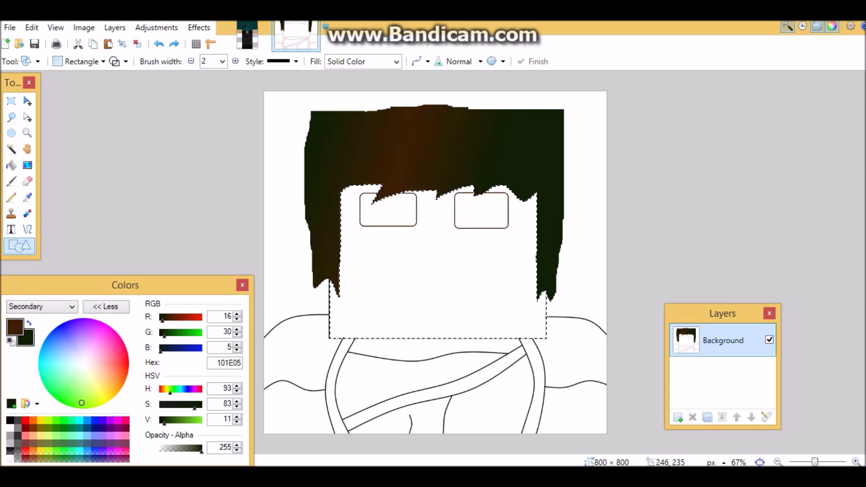
drag(368, 193, 401, 222)
drag(406, 226, 407, 225)
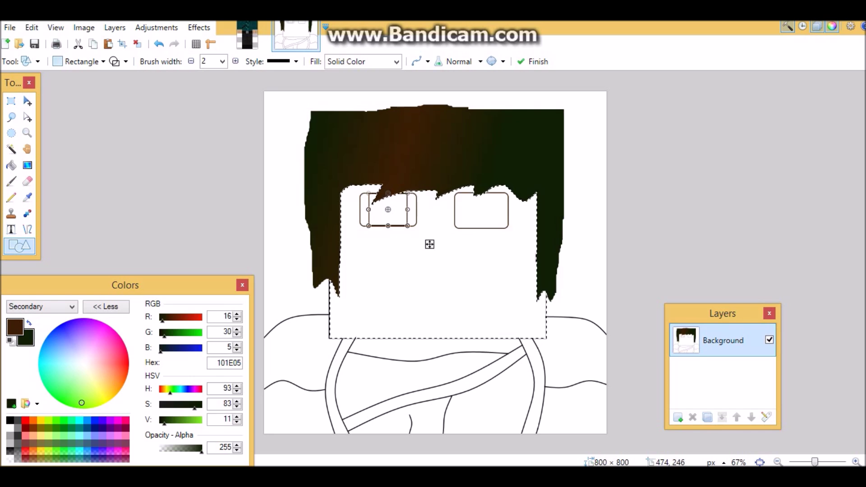
- Try to draw a matching iris rectangle inside the right eye, and undo it back to the editable left iris
drag(465, 194, 473, 200)
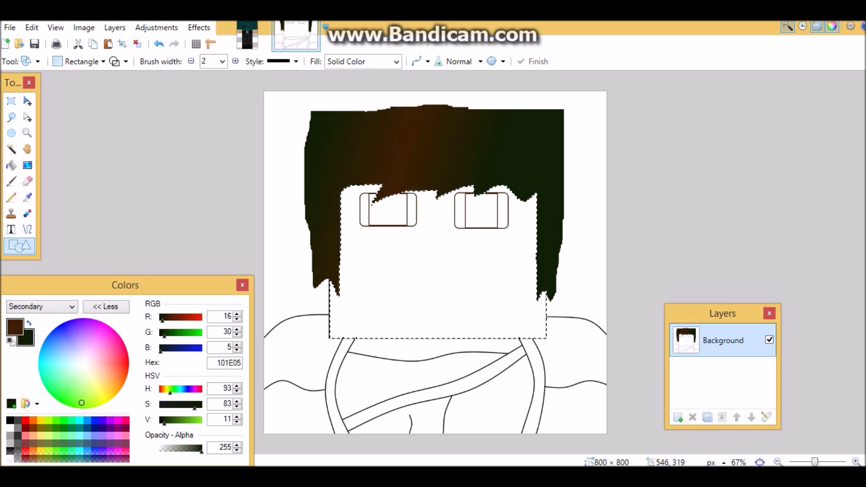
drag(497, 228, 498, 228)
click(517, 249)
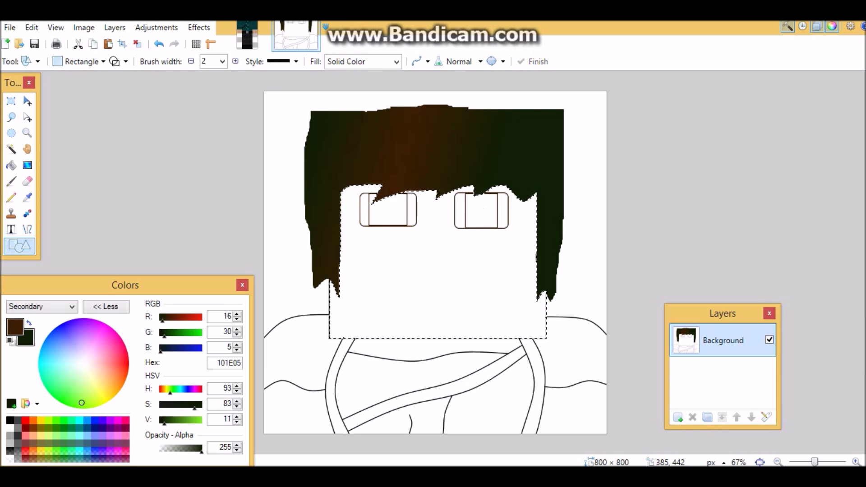
click(159, 44)
click(158, 43)
click(158, 44)
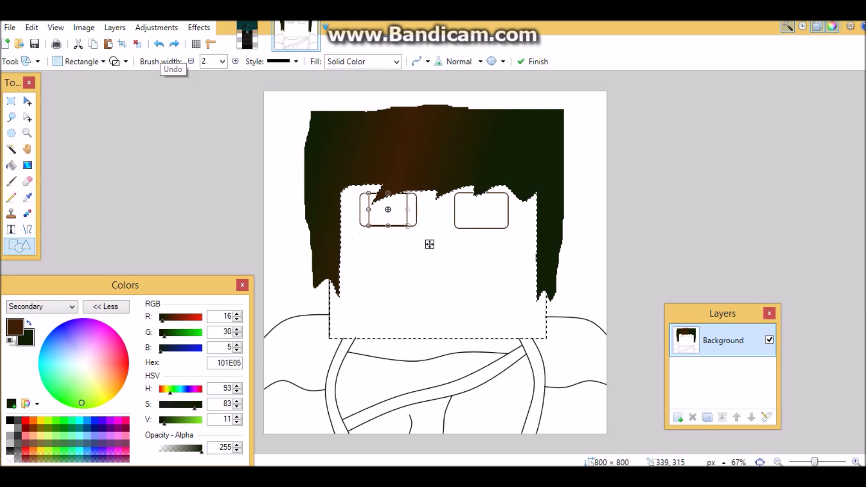
- Adjust the left iris rectangle's lower edge to fit the eye outline, undoing another attempt at the right iris
drag(408, 226, 408, 227)
click(433, 305)
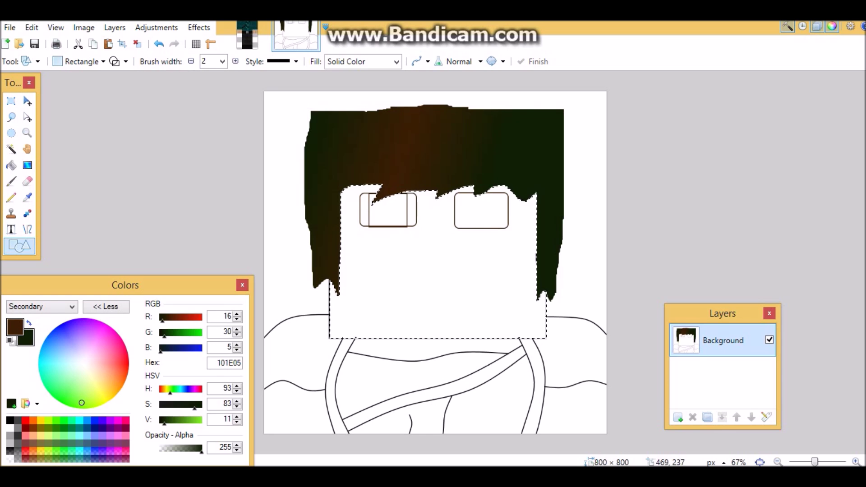
drag(467, 198, 500, 229)
click(490, 285)
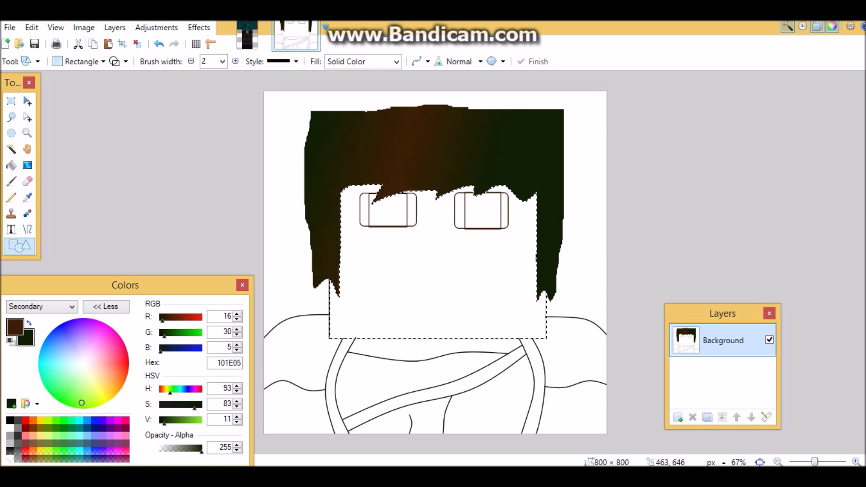
click(159, 44)
click(159, 44)
click(158, 44)
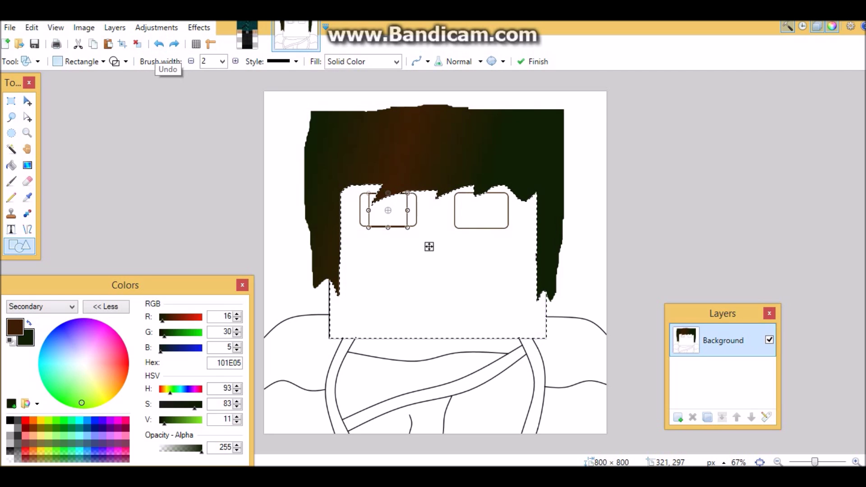
drag(409, 230, 410, 229)
- Try to draw an iris rectangle inside the right eye and shift it to match the left one
drag(461, 194, 519, 250)
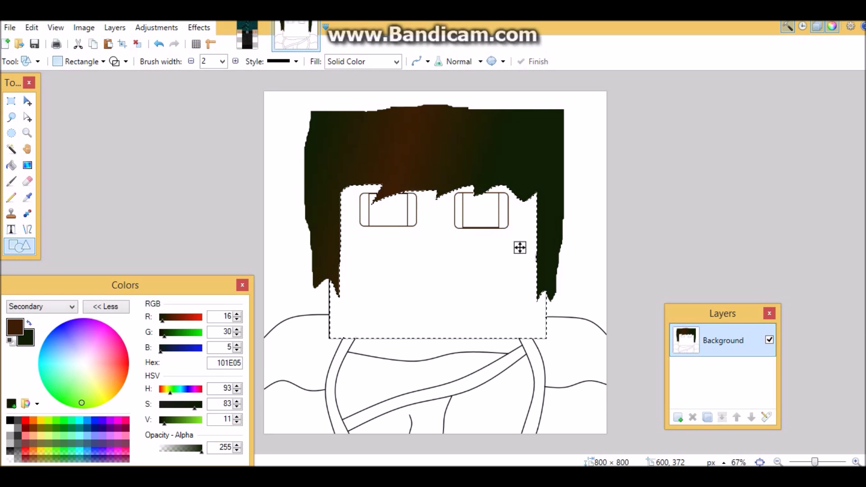
drag(519, 248, 519, 247)
key(Return)
drag(520, 247, 520, 247)
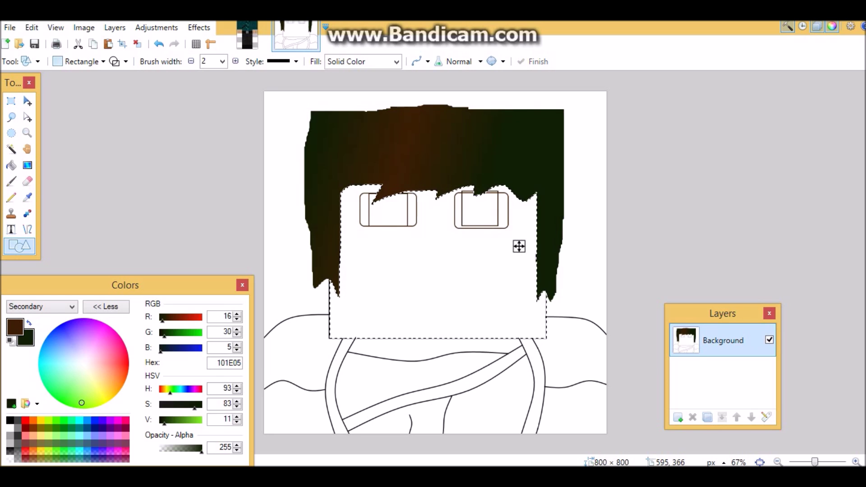
key(ctrl+z)
key(Return)
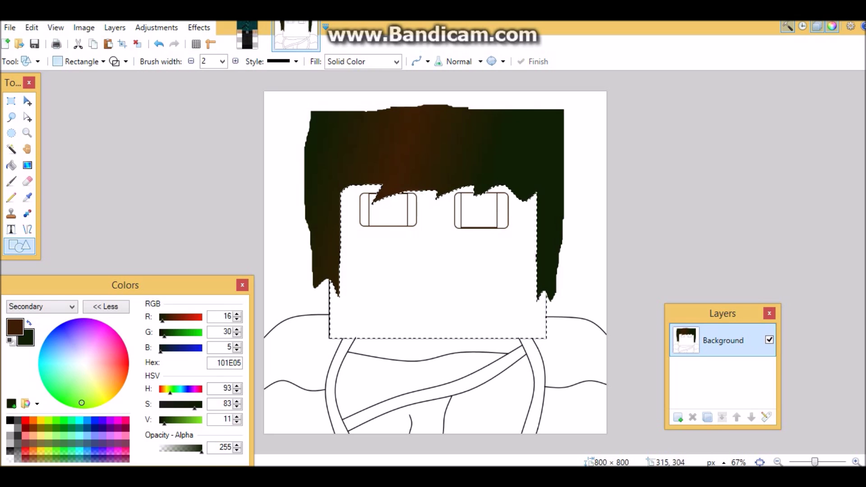
- Try to resize the right iris rectangle to the eye outline, and discard it to leave the right eye empty
click(158, 43)
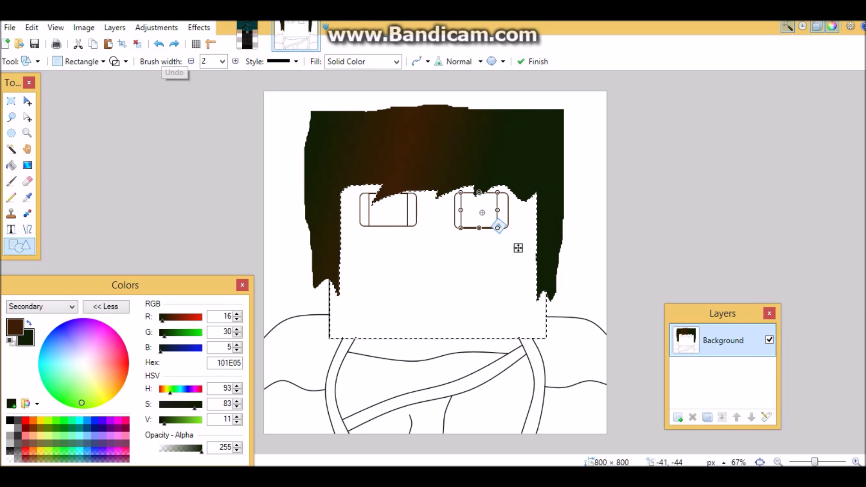
drag(496, 192, 496, 194)
key(Return)
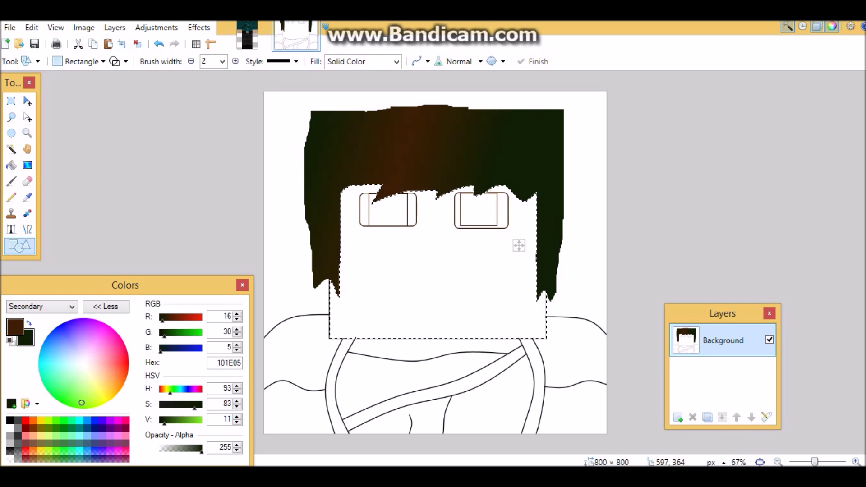
key(ctrl+z)
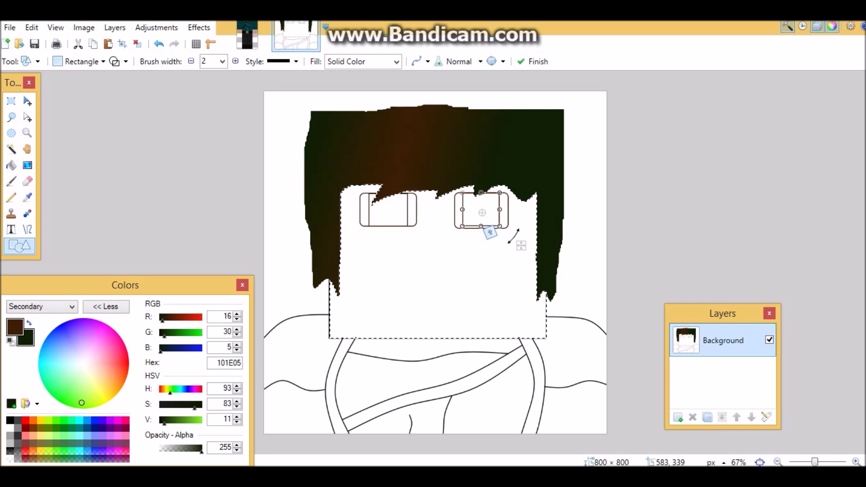
key(Return)
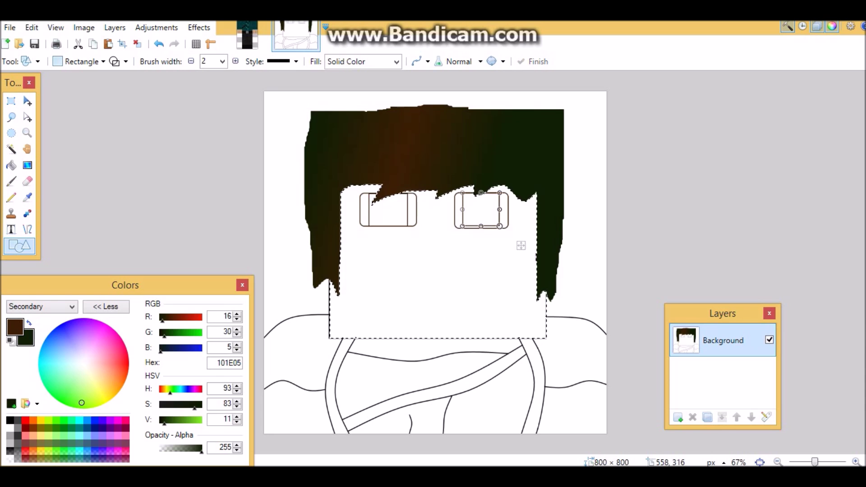
drag(504, 226, 504, 227)
key(Return)
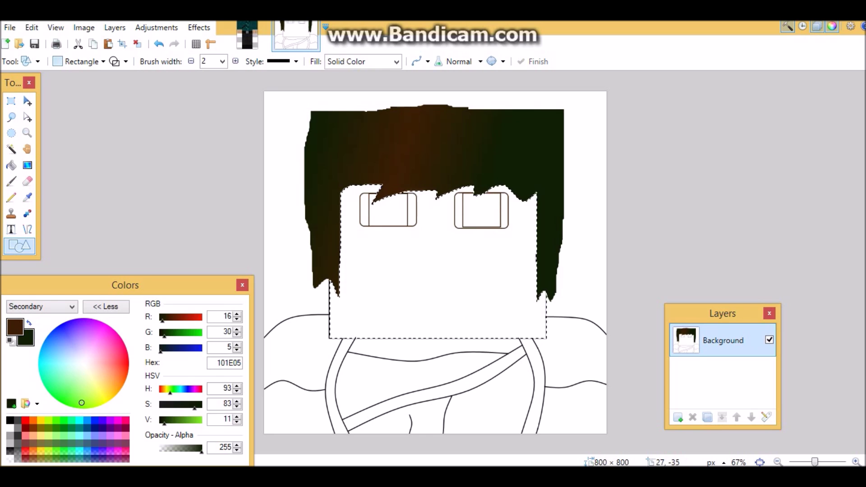
click(158, 44)
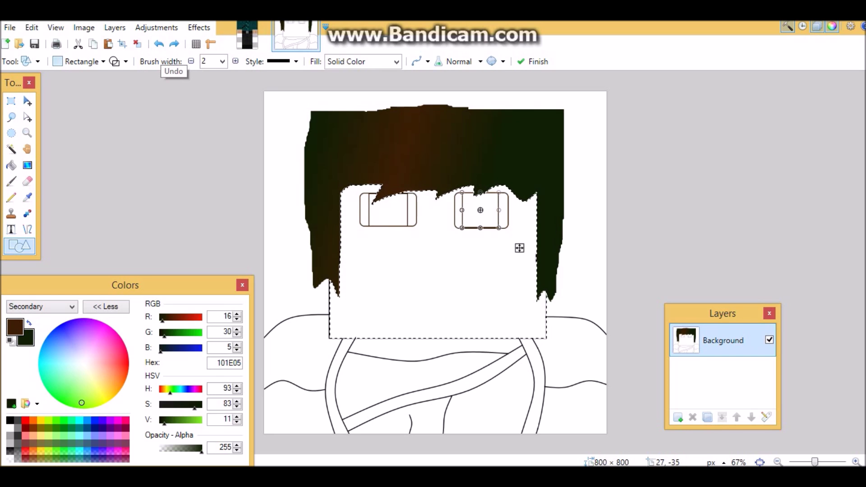
key(Return)
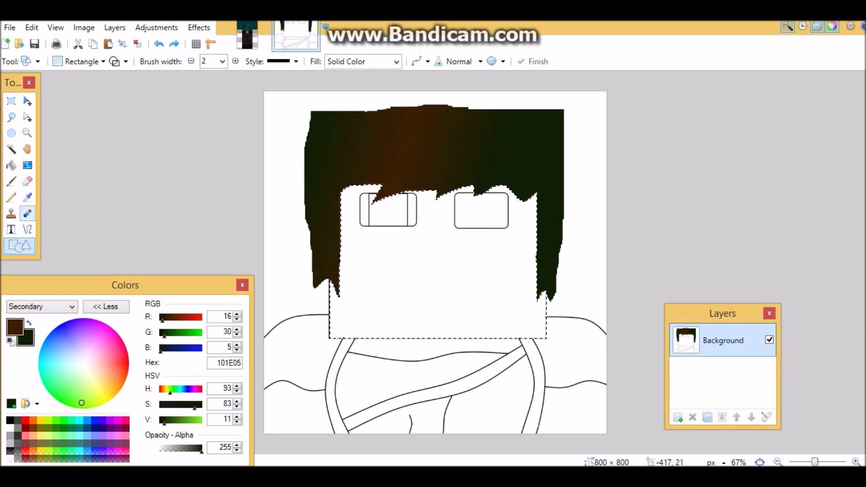
- Draw two vertical lines across the right eye's height as the iris sides, redrawing the second one closer to the outer edge
click(27, 229)
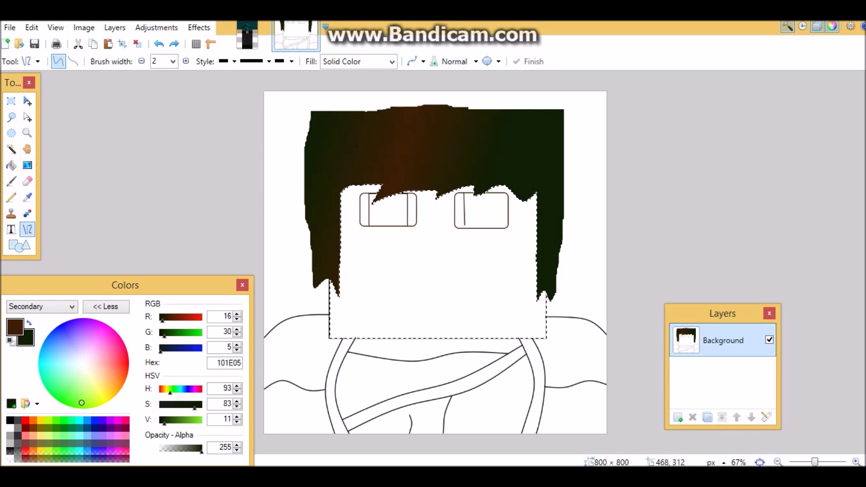
drag(464, 228, 464, 227)
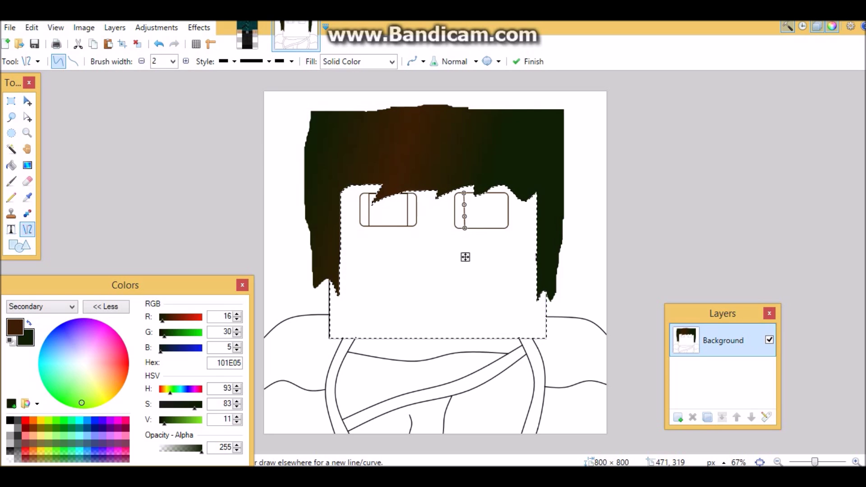
drag(494, 192, 496, 227)
click(466, 279)
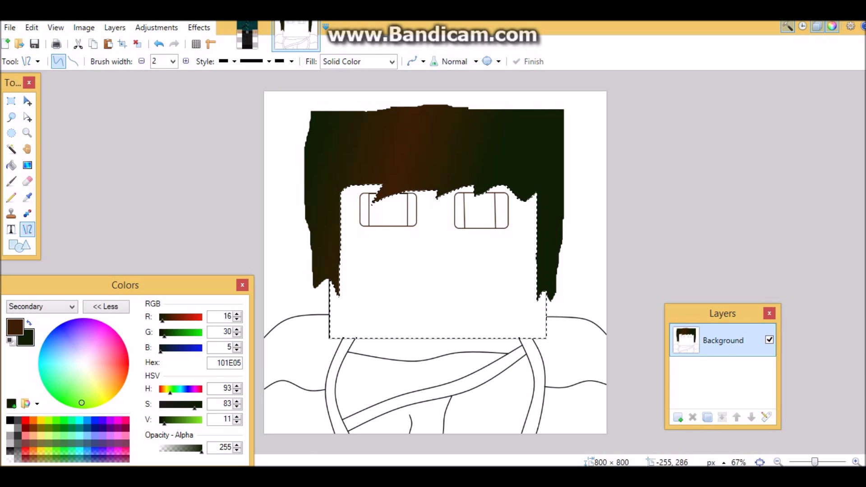
click(158, 44)
click(158, 44)
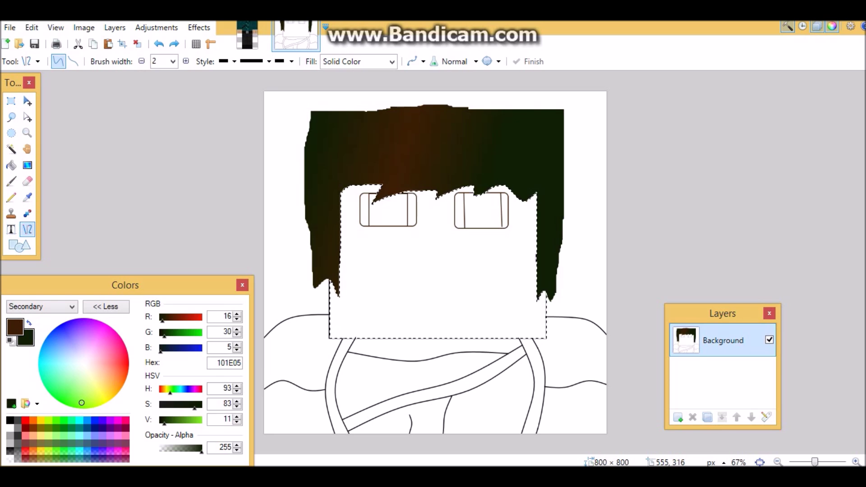
drag(500, 228, 501, 228)
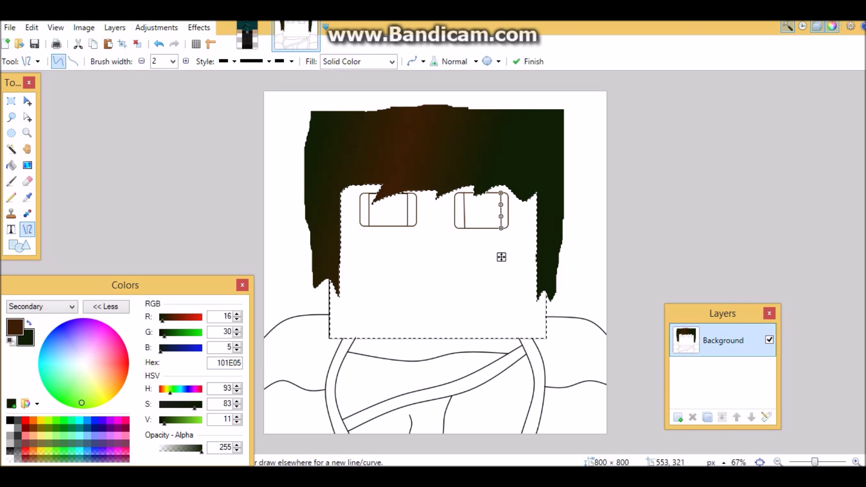
- Draw a large circle in the left eye's upper part and a smaller circle diagonally below it with the Ellipse shape
click(483, 297)
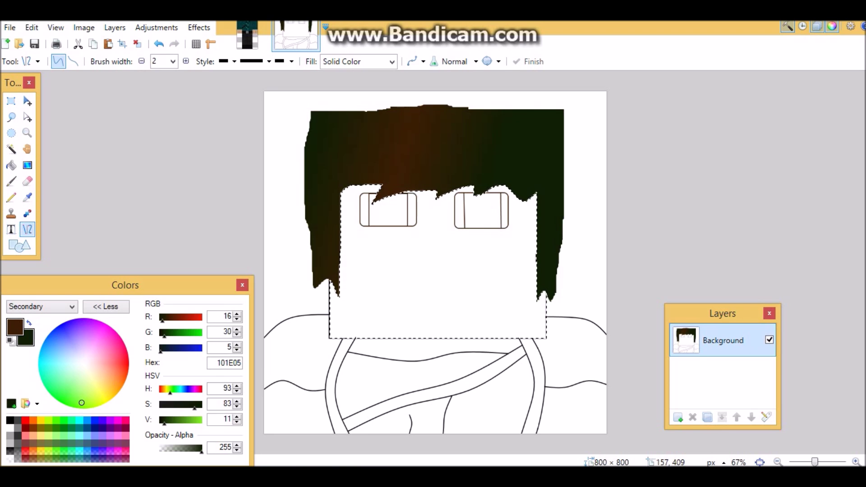
click(19, 246)
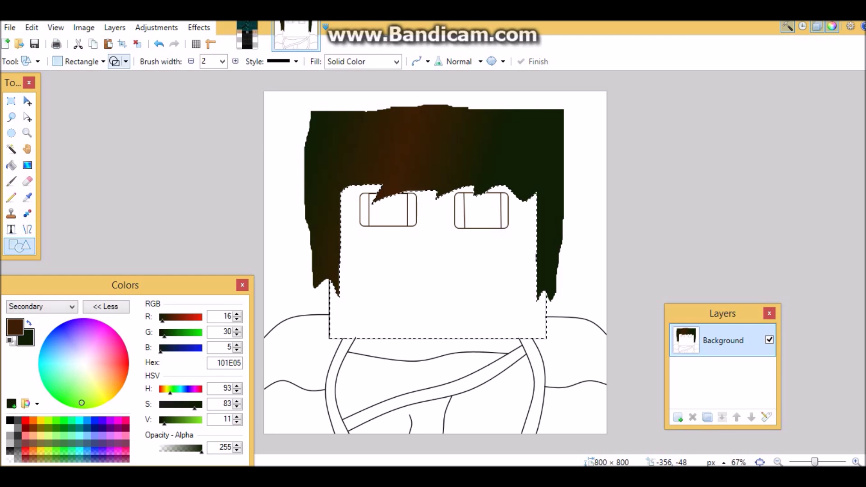
click(79, 61)
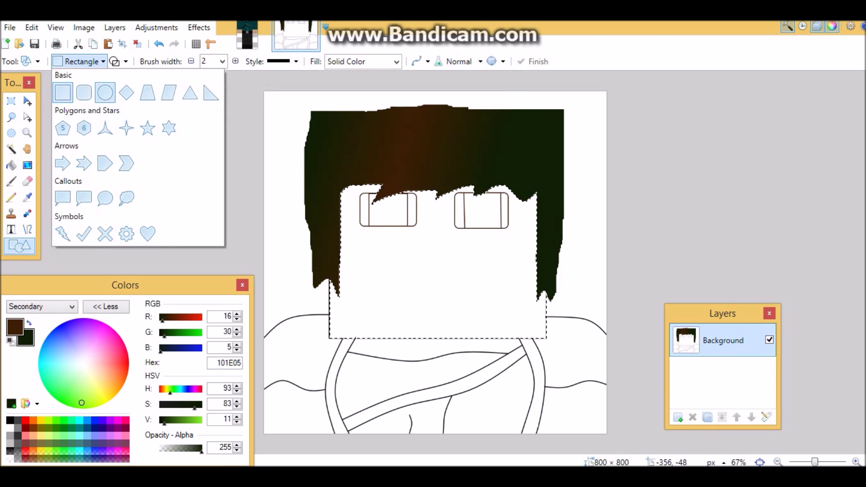
click(105, 93)
click(855, 462)
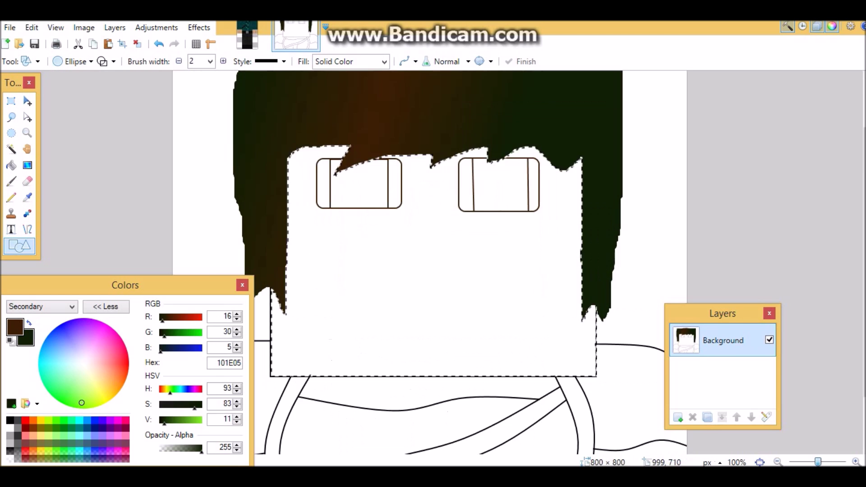
click(854, 462)
scroll(388, 201, up, 2)
drag(308, 277, 365, 329)
key(Return)
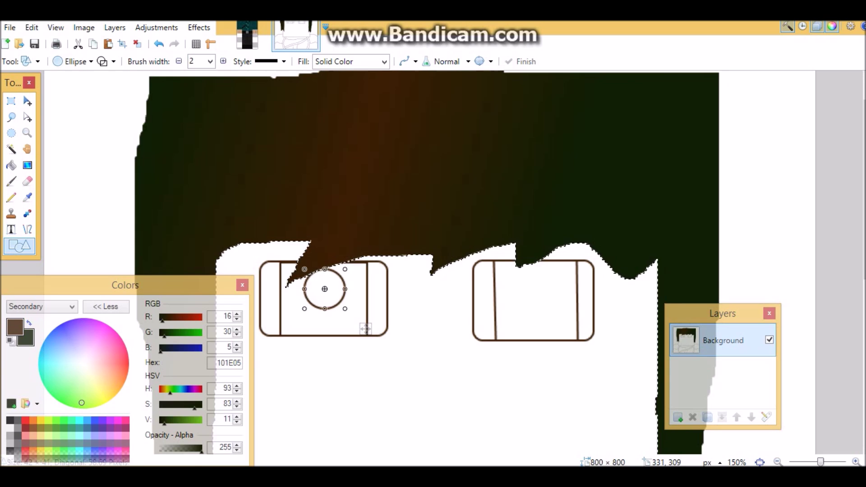
drag(324, 315, 378, 351)
- Draw a large circle in the right eye's upper inner area and a smaller circle directly below it
drag(499, 269, 559, 327)
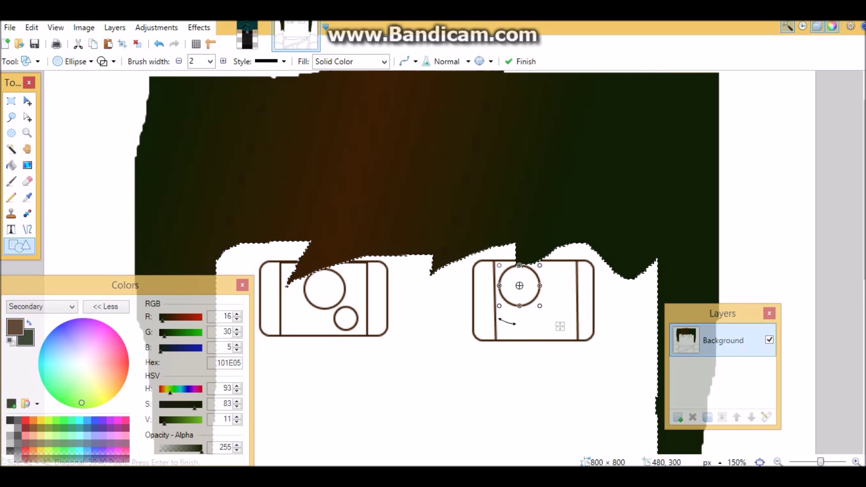
click(500, 320)
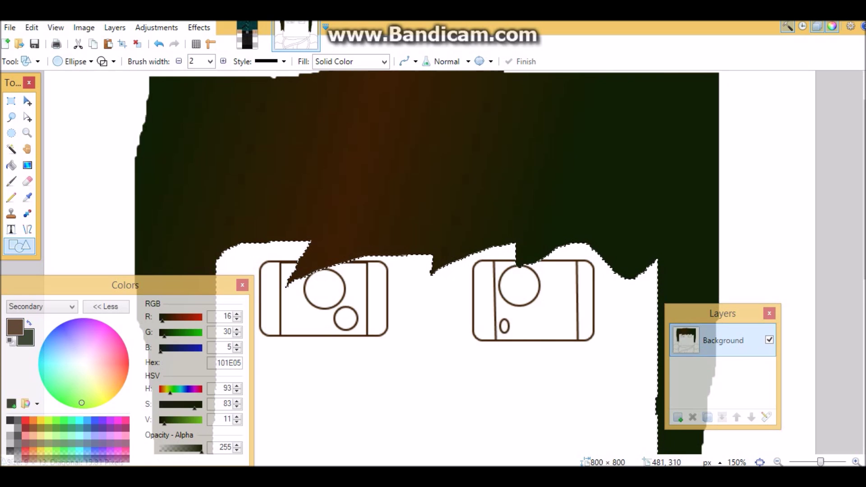
drag(516, 336, 541, 352)
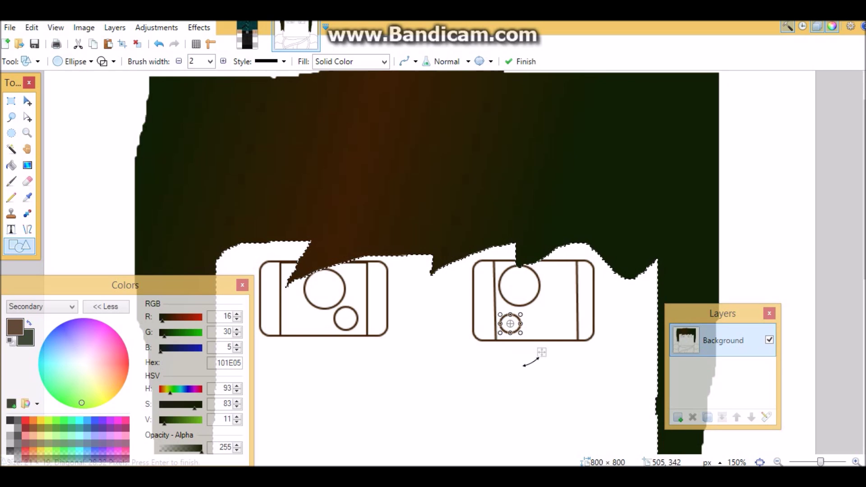
key(Return)
- Try to draw an open smiling mouth below the eyes from a deep lower curve closed by a straight slanted upper line
scroll(541, 352, down, 5)
click(433, 374)
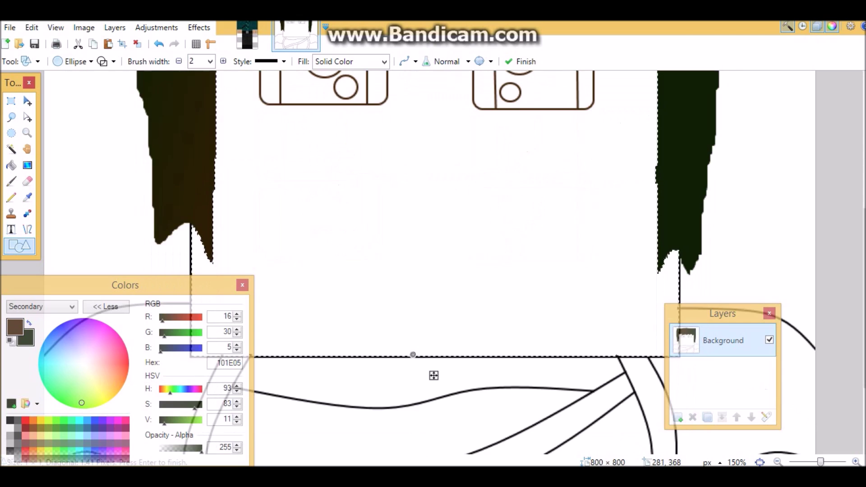
click(27, 229)
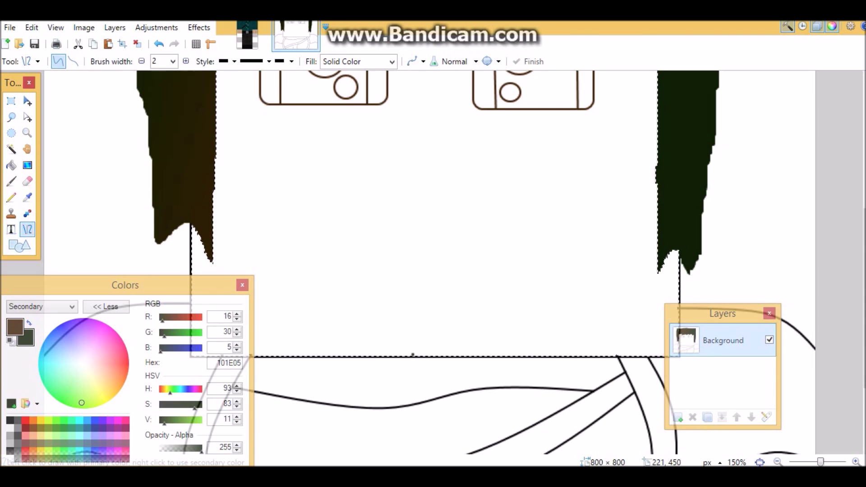
mouse_move(353, 271)
mouse_down()
mouse_move(423, 271)
mouse_move(502, 252)
mouse_up()
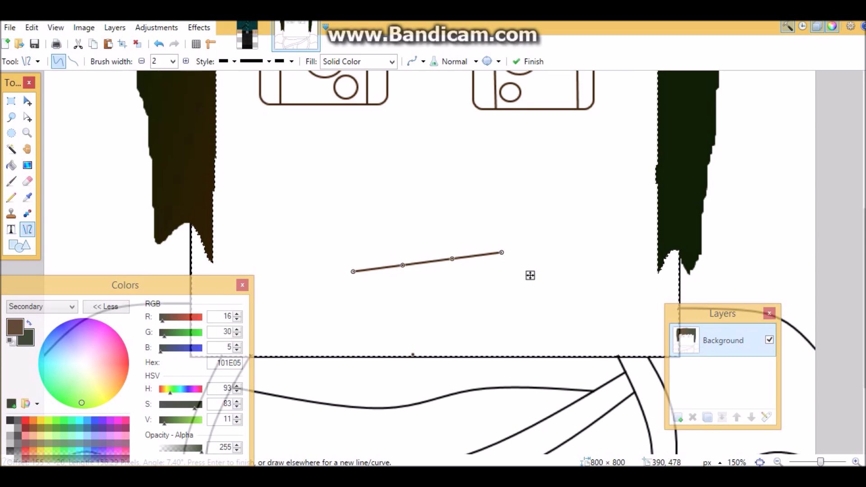
drag(402, 265, 415, 315)
drag(452, 258, 485, 302)
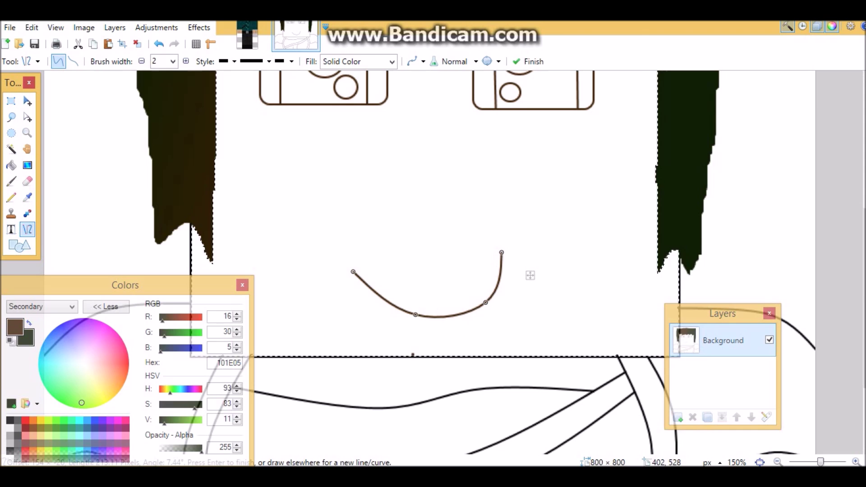
mouse_move(415, 314)
mouse_down()
mouse_move(391, 322)
mouse_move(411, 329)
mouse_up()
drag(501, 252, 508, 223)
key(Return)
drag(353, 272, 508, 221)
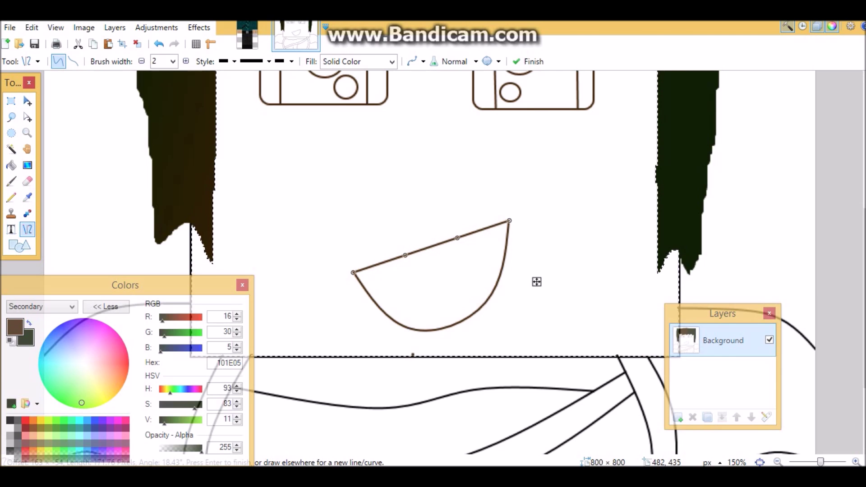
- Try to add a curved tongue line and a straight teeth line inside the mouth, plus a small crease beside its left corner
drag(387, 312, 500, 277)
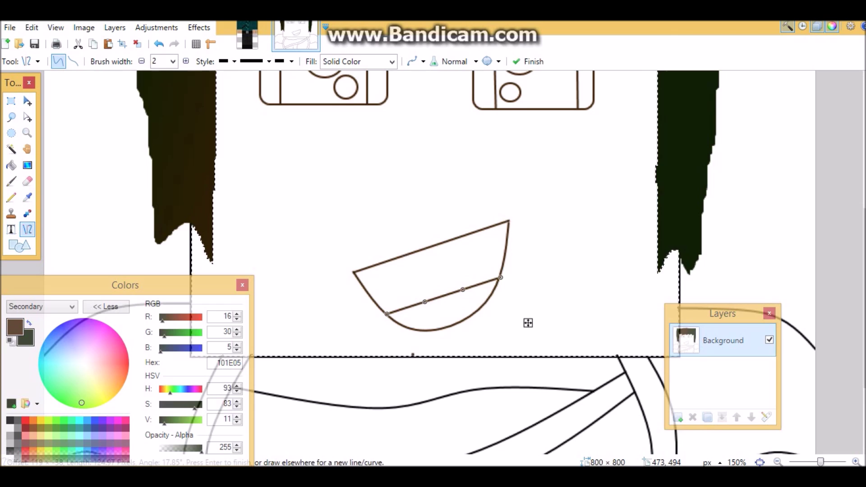
drag(425, 301, 462, 283)
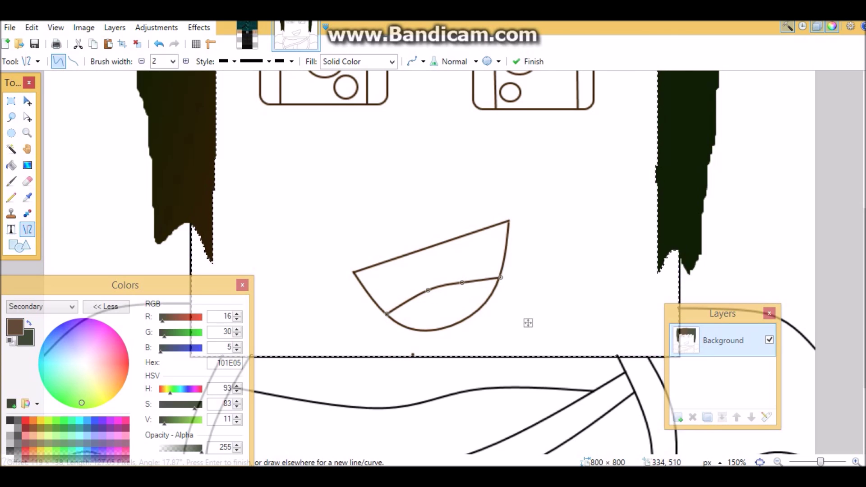
key(Return)
drag(498, 237, 508, 242)
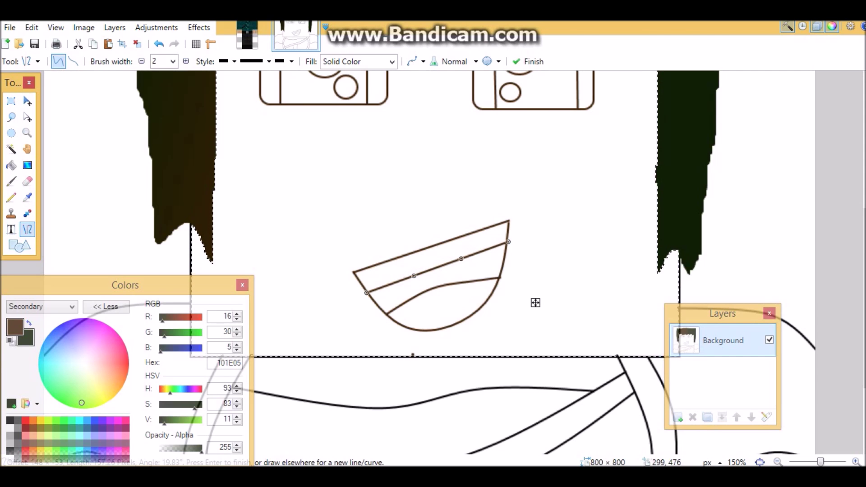
mouse_move(335, 260)
mouse_down()
mouse_move(336, 286)
mouse_move(331, 267)
mouse_up()
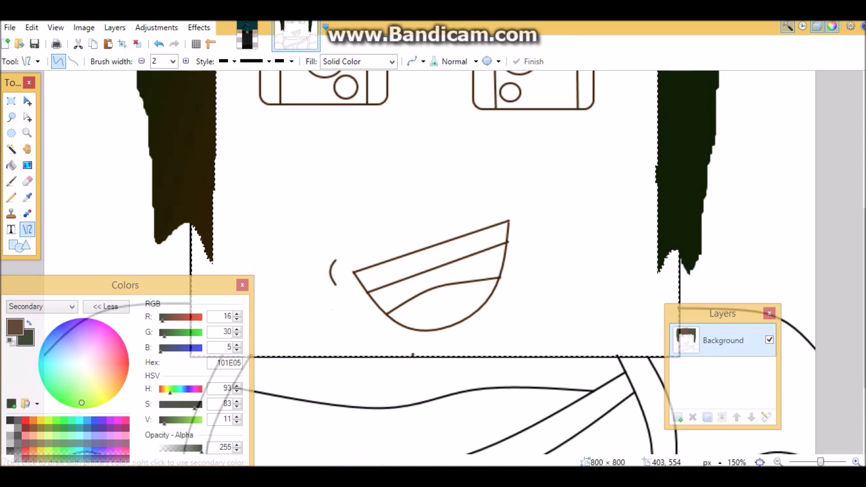
key(Return)
- Undo the crease, the inner mouth lines and the whole mouth outline, keeping the eye circles
drag(818, 461, 817, 462)
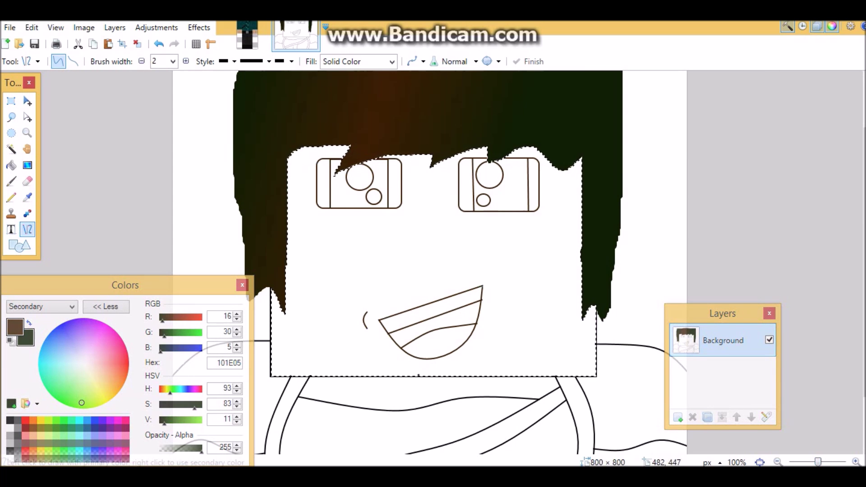
click(159, 43)
click(159, 44)
click(159, 44)
click(159, 44)
click(159, 43)
click(158, 44)
click(159, 44)
click(159, 44)
key(ctrl+z)
key(ctrl+z)
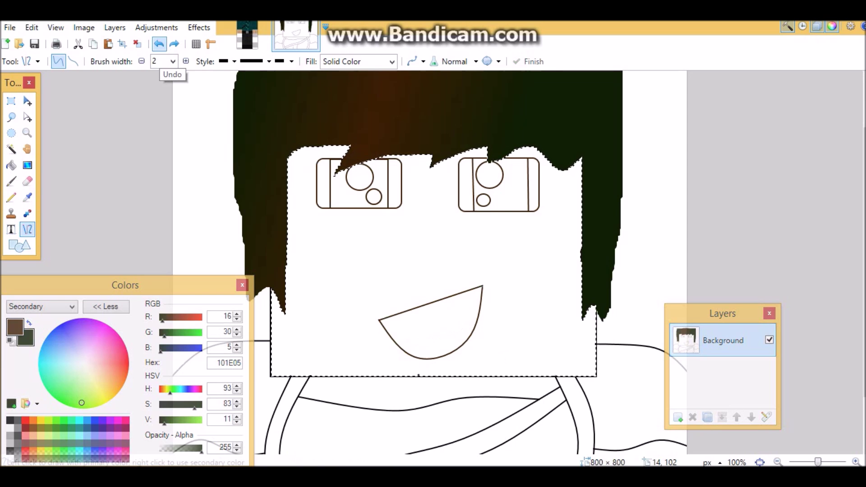
click(159, 44)
click(159, 44)
key(ctrl+z)
key(ctrl+z)
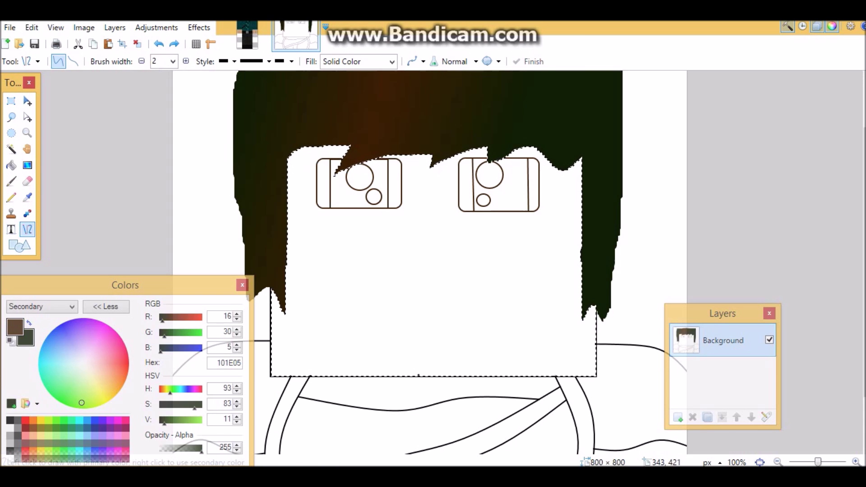
- Draw the lower lip as a deep smiling curve slightly higher on the face, spreading both ends outward
drag(383, 284, 478, 264)
drag(415, 277, 418, 322)
drag(446, 271, 408, 328)
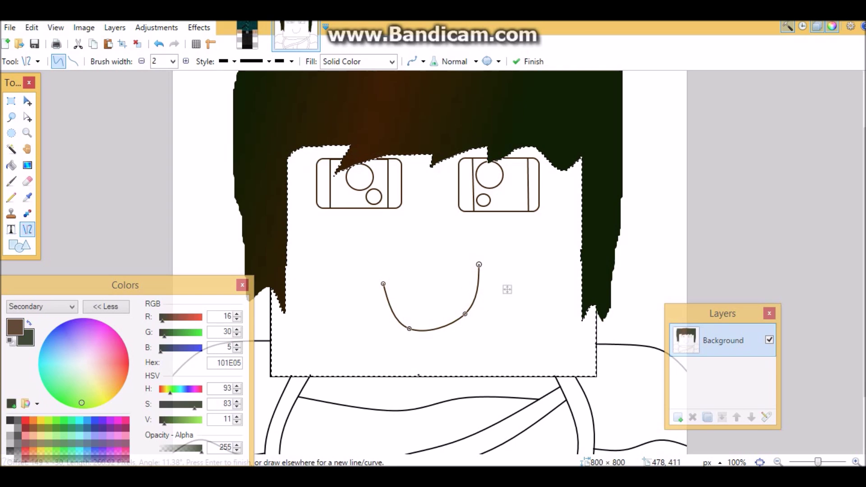
mouse_move(479, 265)
mouse_down()
mouse_move(495, 254)
mouse_move(494, 265)
mouse_up()
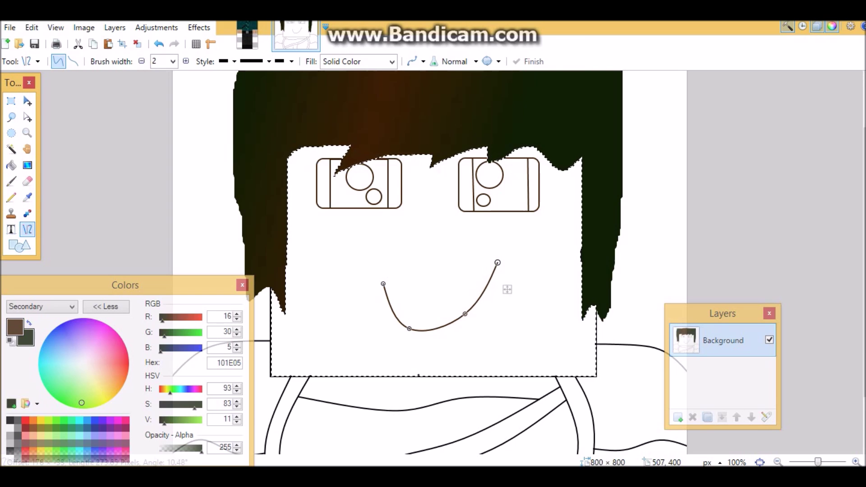
drag(382, 284, 374, 284)
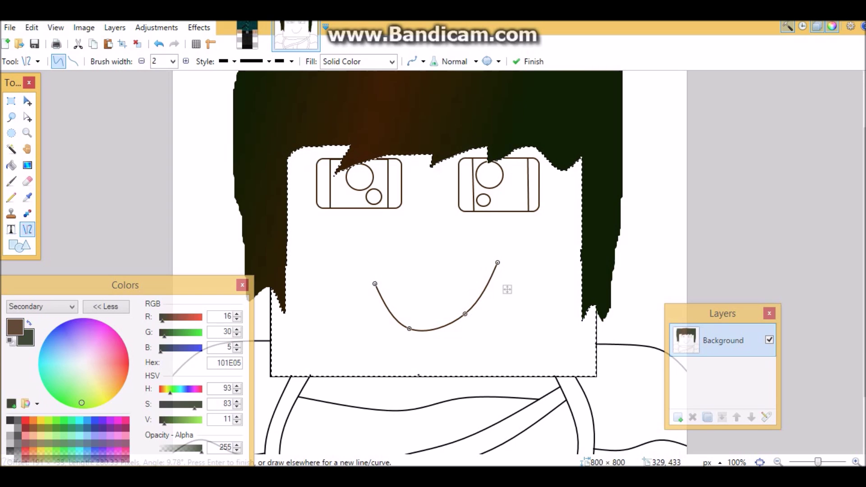
key(Return)
- Try to close the mouth with a straight upper line and add a short vertical crease beside it, undoing both
drag(499, 261, 485, 265)
drag(374, 280, 372, 282)
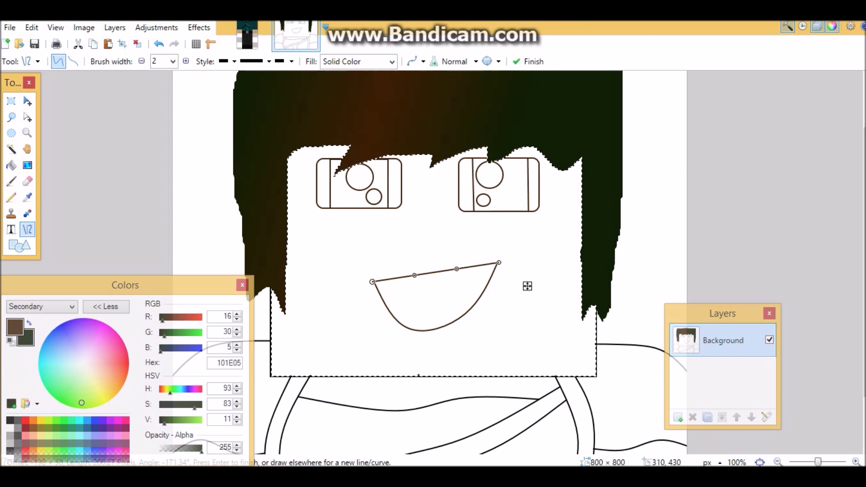
key(Return)
drag(362, 284, 362, 295)
key(Return)
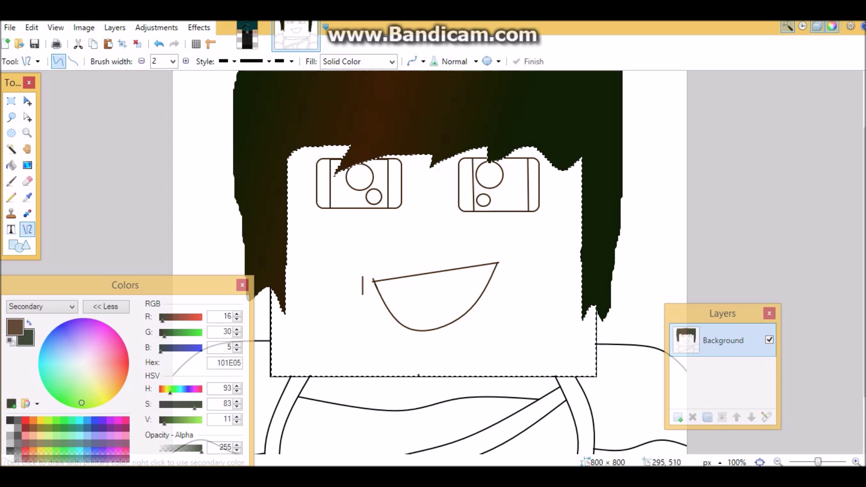
click(159, 44)
click(159, 44)
click(159, 43)
click(159, 44)
click(158, 44)
- Close the mouth with a slightly bowed upper line and draw a small curved crease beside its left corner
drag(372, 282, 372, 282)
key(Return)
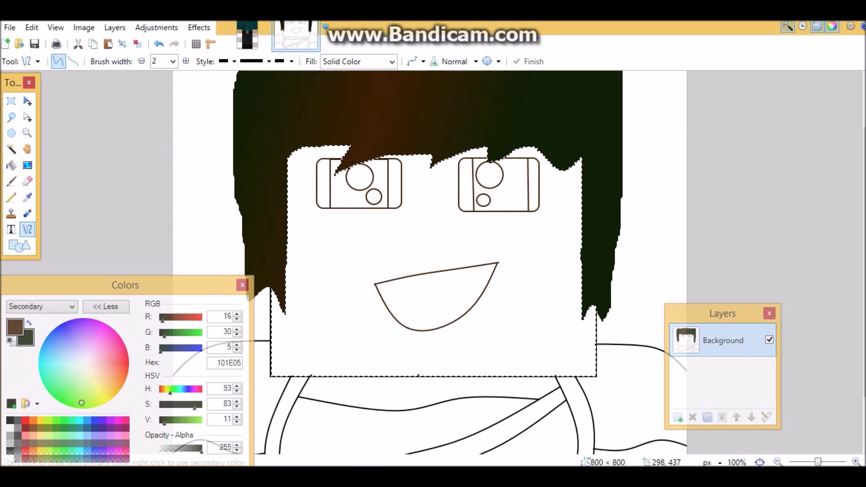
mouse_move(369, 278)
mouse_down()
mouse_move(370, 297)
mouse_move(355, 288)
mouse_move(365, 293)
mouse_move(364, 287)
mouse_up()
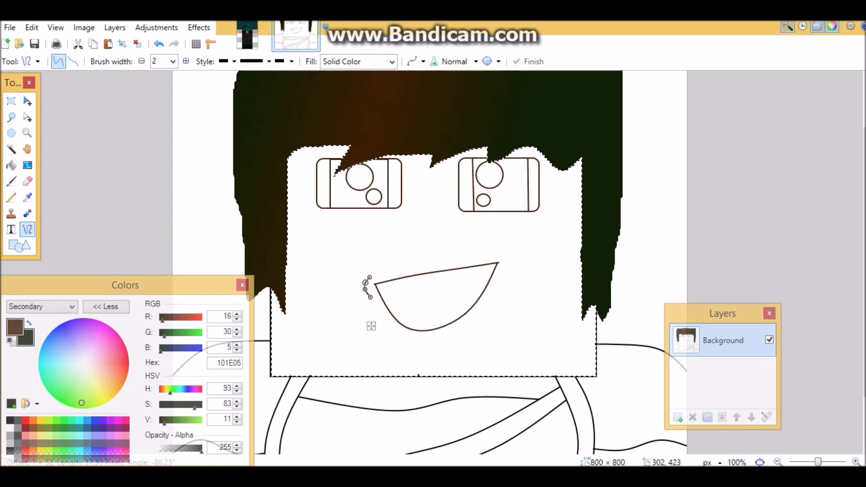
key(Return)
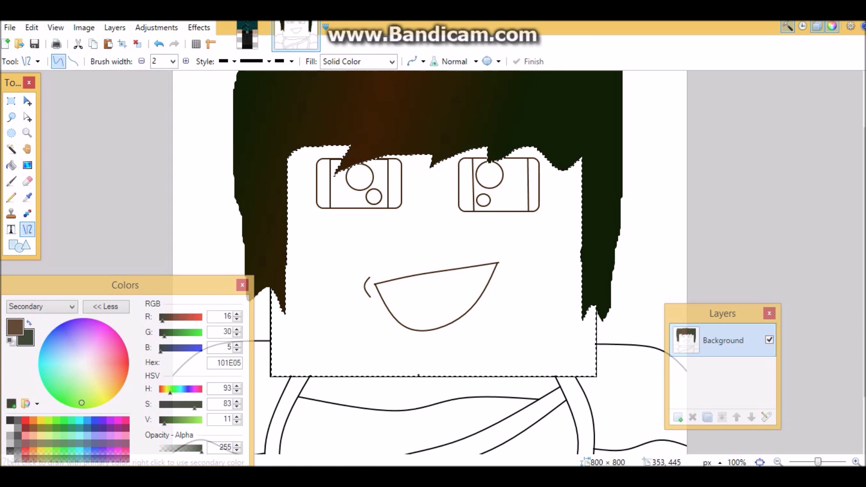
- Draw an upward-arched tongue line near the bottom of the mouth and a straight teeth line below the upper lip
scroll(400, 319, up, 3)
drag(393, 383, 395, 381)
drag(454, 374, 472, 372)
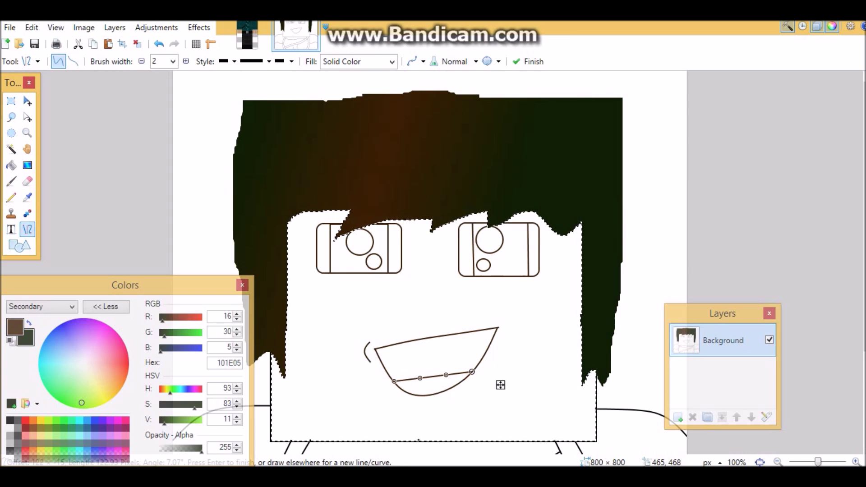
drag(419, 378, 448, 367)
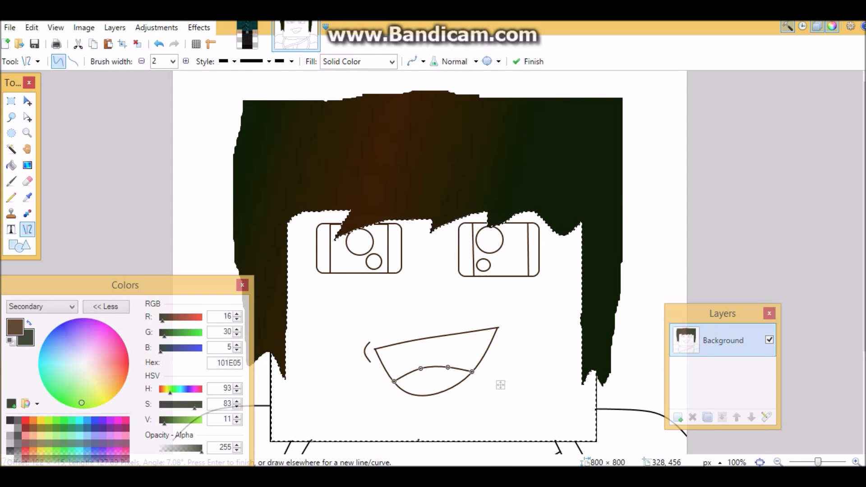
mouse_move(383, 364)
mouse_down()
mouse_move(484, 353)
mouse_move(489, 341)
mouse_up()
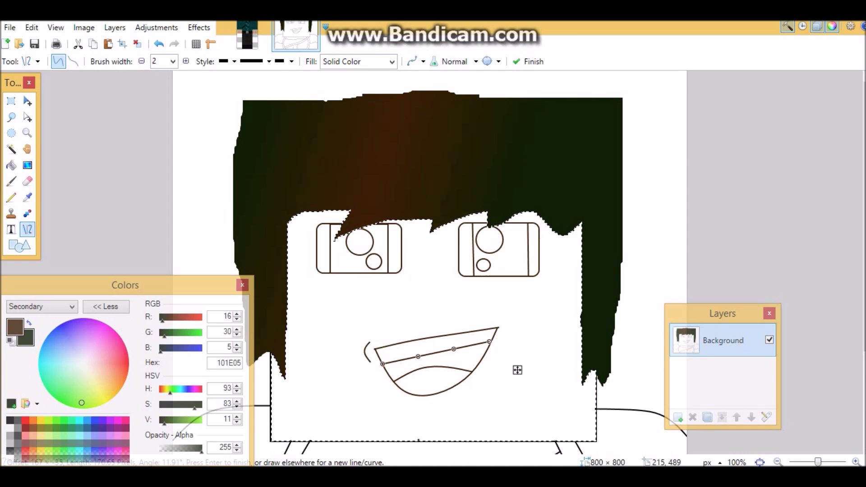
key(Return)
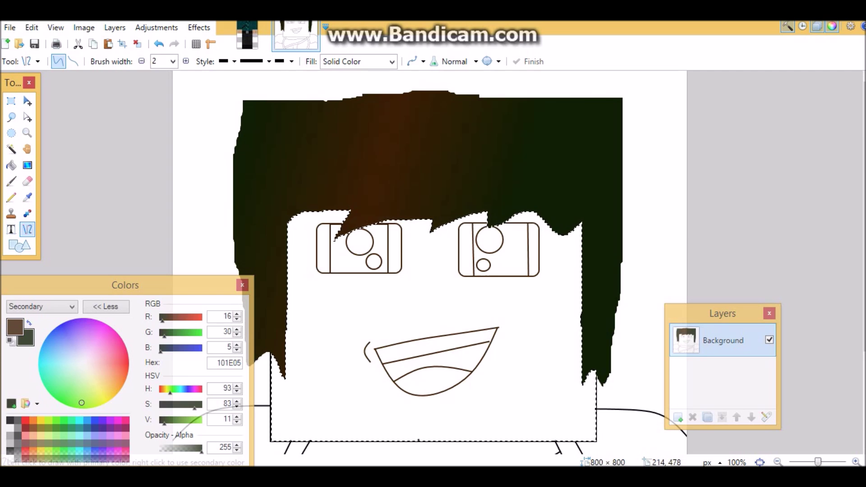
- Move the Colors window away from the drawing to uncover the shoulder and arm outlines
scroll(330, 347, down, 3)
scroll(428, 261, up, 3)
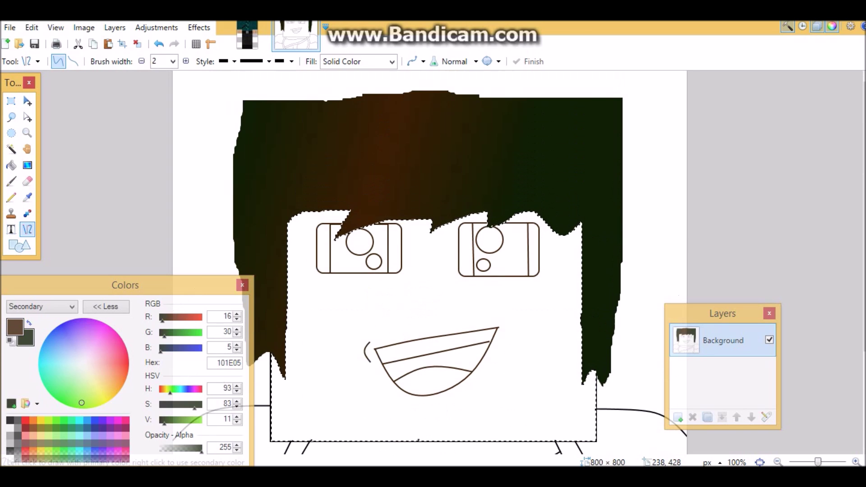
scroll(428, 261, down, 2)
scroll(280, 271, up, 2)
scroll(280, 271, down, 3)
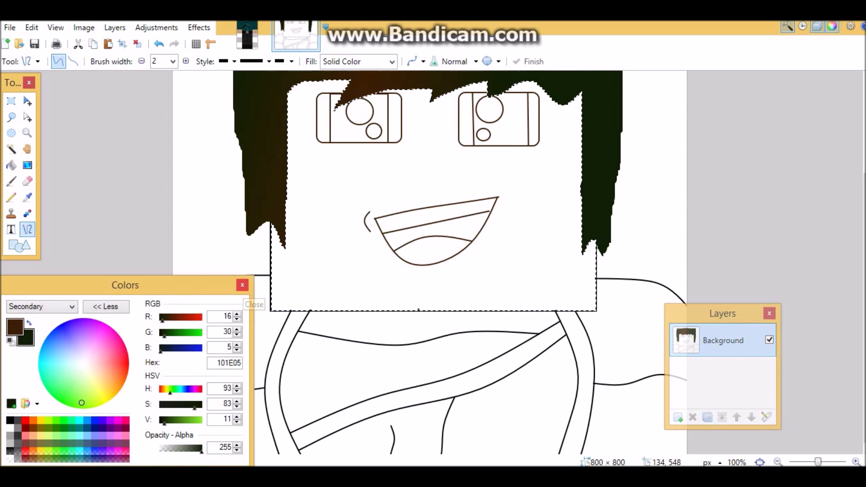
drag(212, 285, 117, 284)
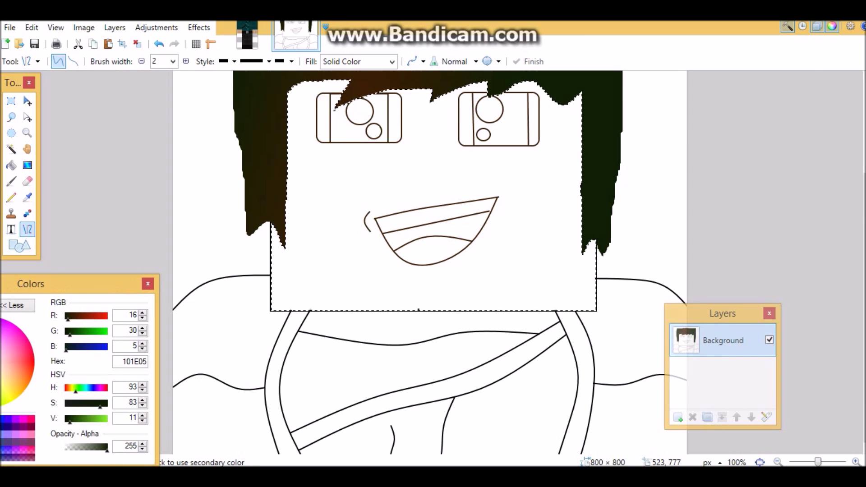
- Move the Layers window off the right shoulder and try to draw a short horizontal line inside that shoulder
key(ctrl+plus)
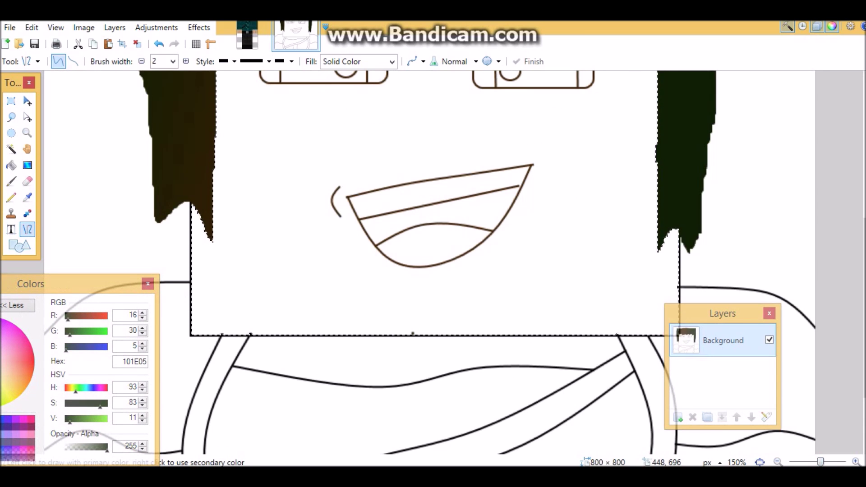
scroll(401, 271, up, 3)
scroll(401, 270, down, 5)
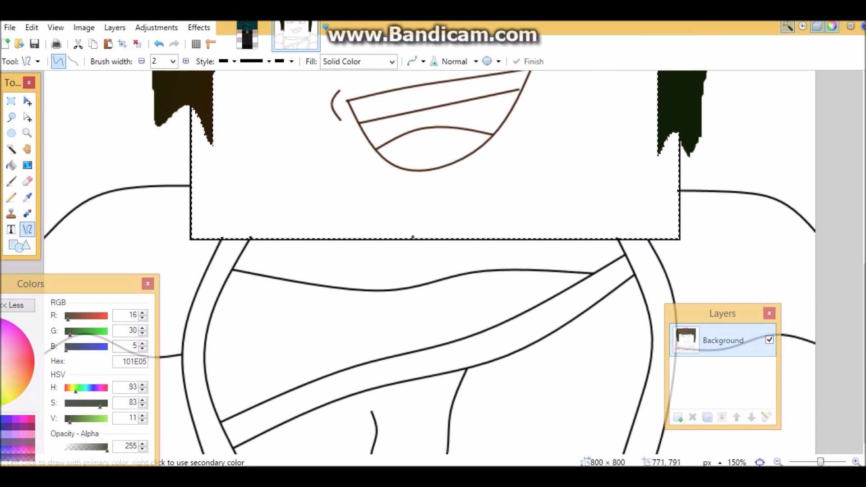
scroll(428, 261, up, 2)
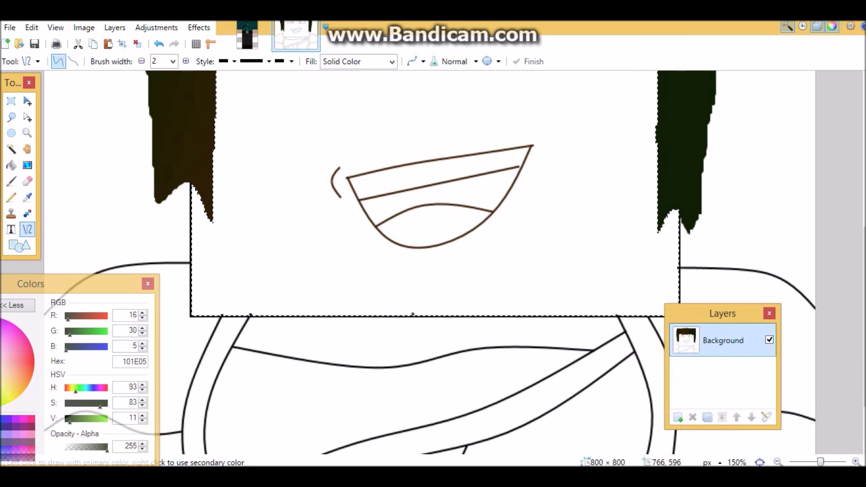
drag(708, 313, 534, 316)
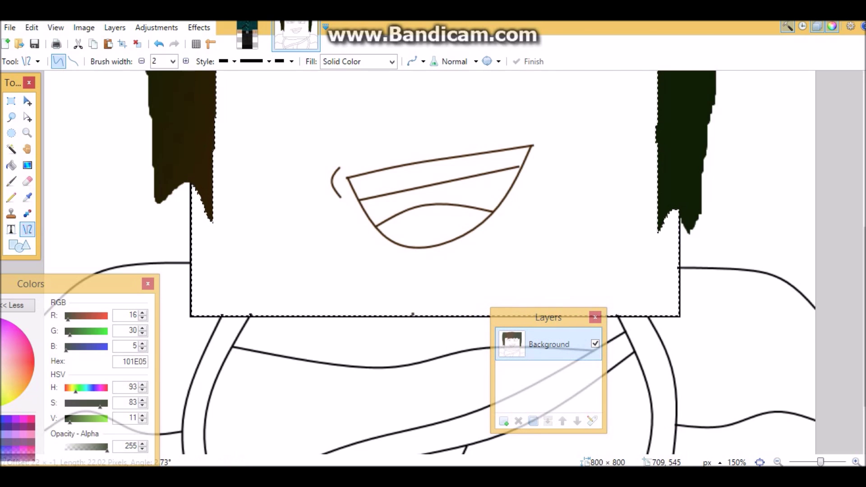
drag(747, 286, 749, 286)
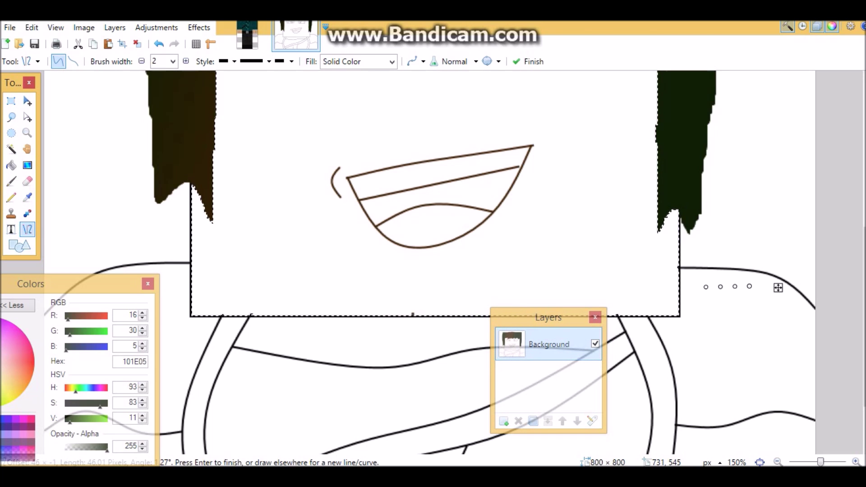
key(Return)
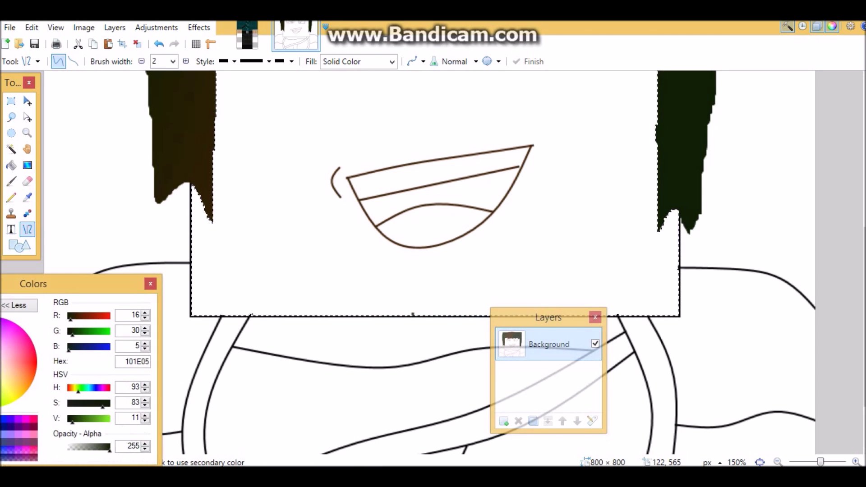
- Uncover the left arm by moving the Colors window and select both white arm areas with the Magic Wand
drag(68, 284, 267, 281)
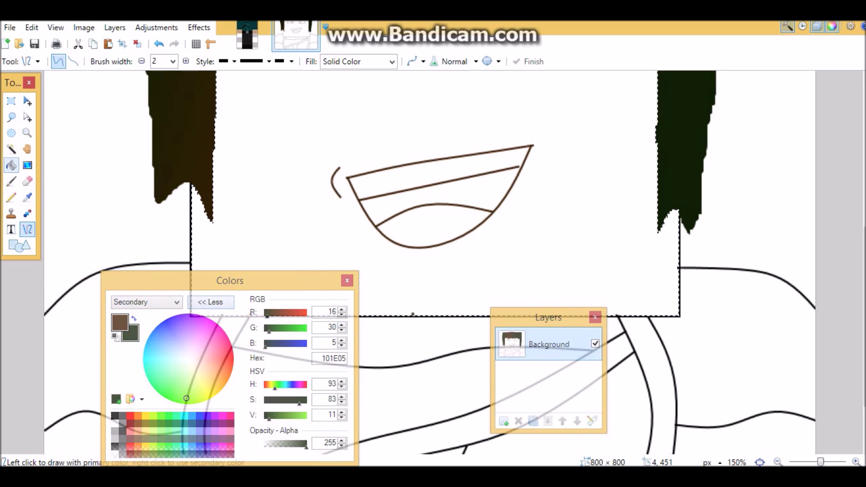
click(11, 165)
click(769, 366)
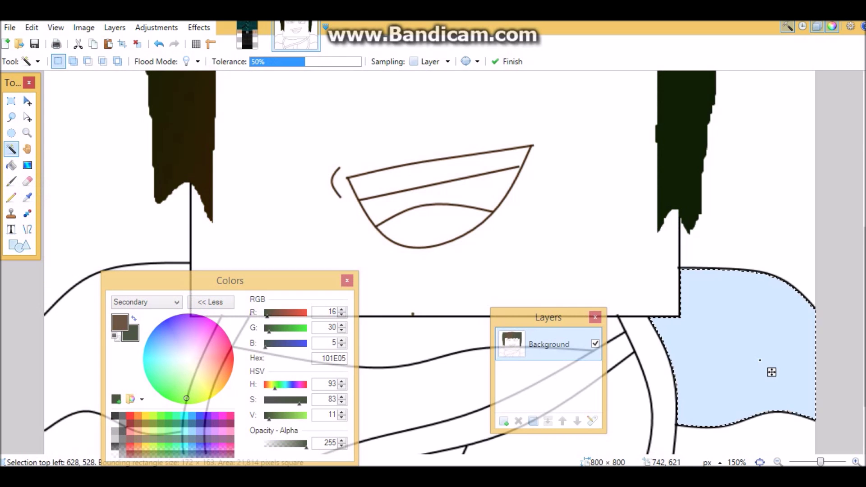
ctrl+click(62, 349)
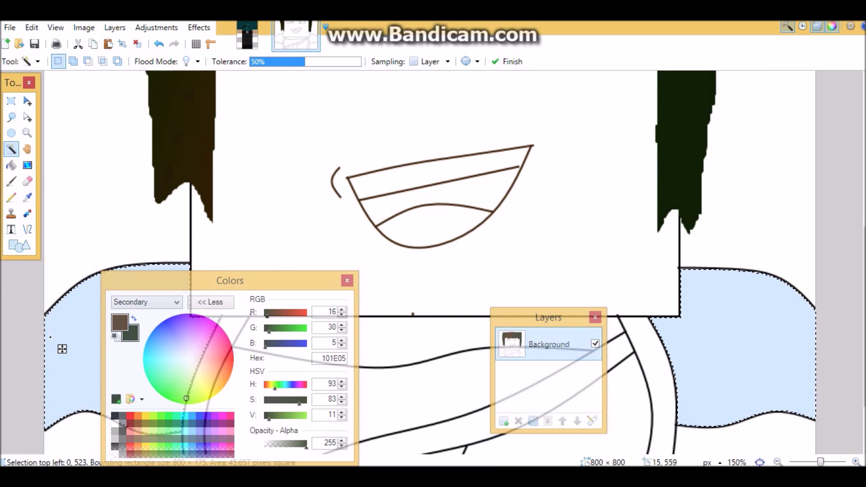
- Draw two small curved brown creases inside the right shoulder, one under its upper outline and one near the canvas edge
click(27, 229)
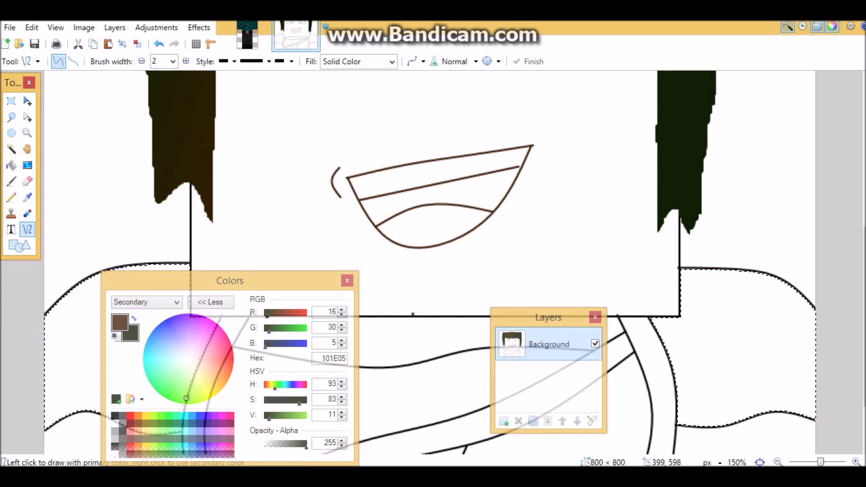
mouse_move(711, 286)
mouse_down()
mouse_move(756, 287)
mouse_move(724, 275)
mouse_move(741, 280)
mouse_up()
mouse_move(802, 321)
mouse_down()
mouse_move(802, 359)
mouse_move(812, 336)
mouse_move(810, 351)
mouse_up()
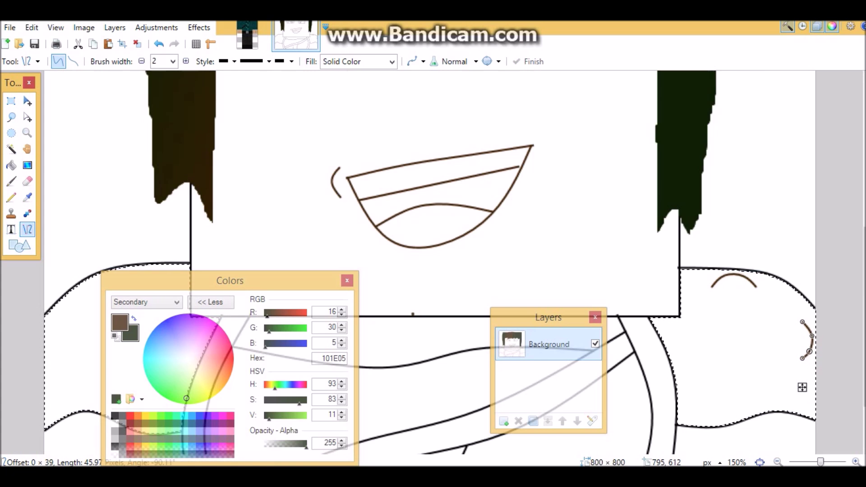
- Draw two matching curved creases inside the left shoulder, one under its upper outline and one near the canvas edge
drag(230, 280, 388, 278)
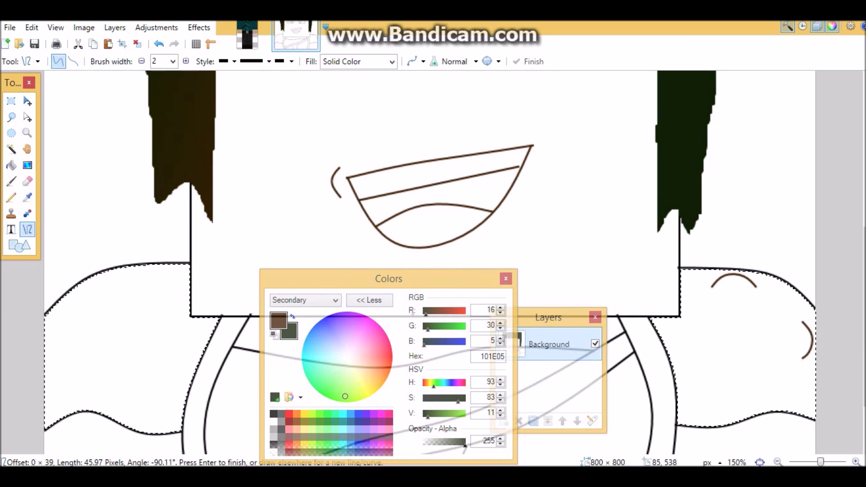
mouse_move(122, 279)
mouse_down()
mouse_move(171, 279)
mouse_move(138, 269)
mouse_up()
key(Return)
drag(154, 270, 155, 268)
mouse_move(67, 310)
mouse_down()
mouse_move(66, 333)
mouse_move(58, 319)
mouse_move(58, 330)
mouse_up()
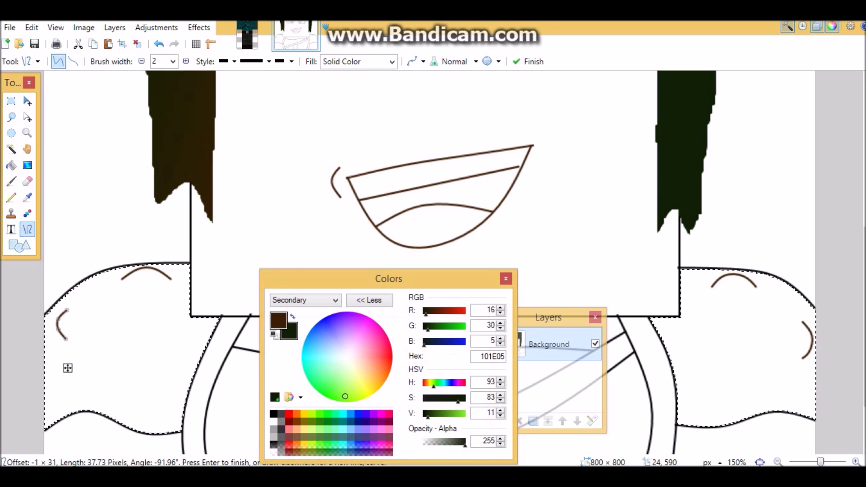
- Move the Colors and Layers windows clear of the drawing and fit the whole picture in view
drag(389, 278, 308, 266)
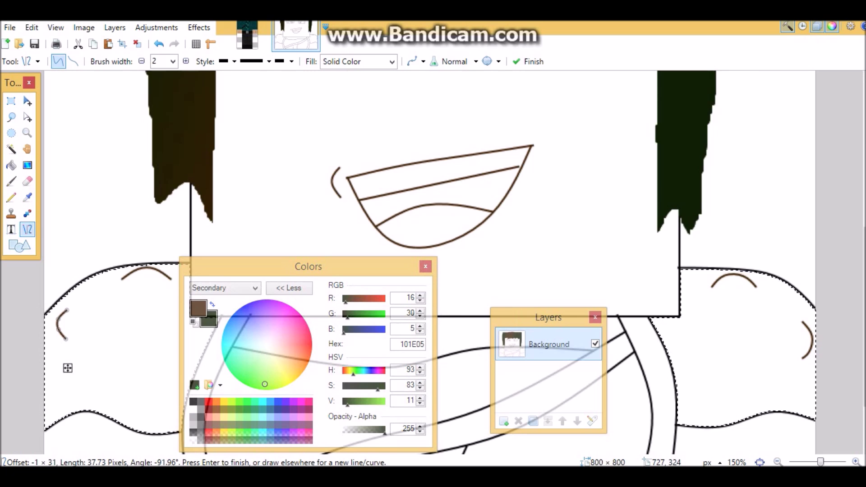
drag(308, 266, 138, 266)
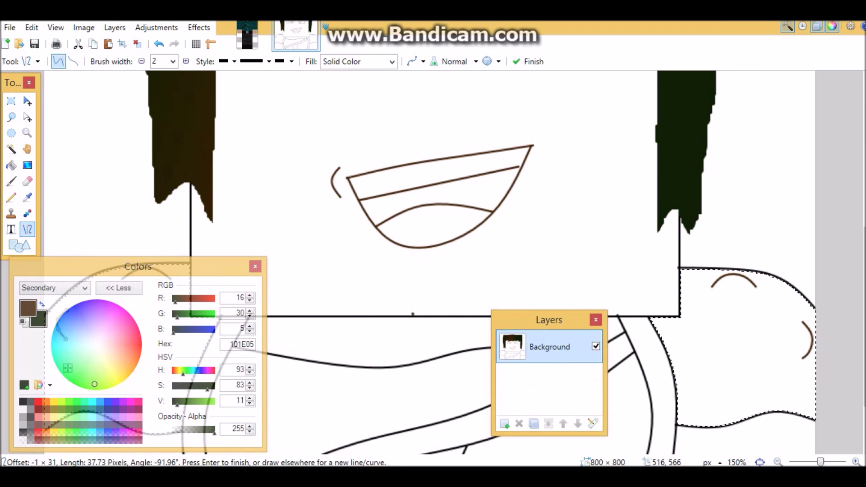
drag(548, 317, 765, 327)
key(ctrl+b)
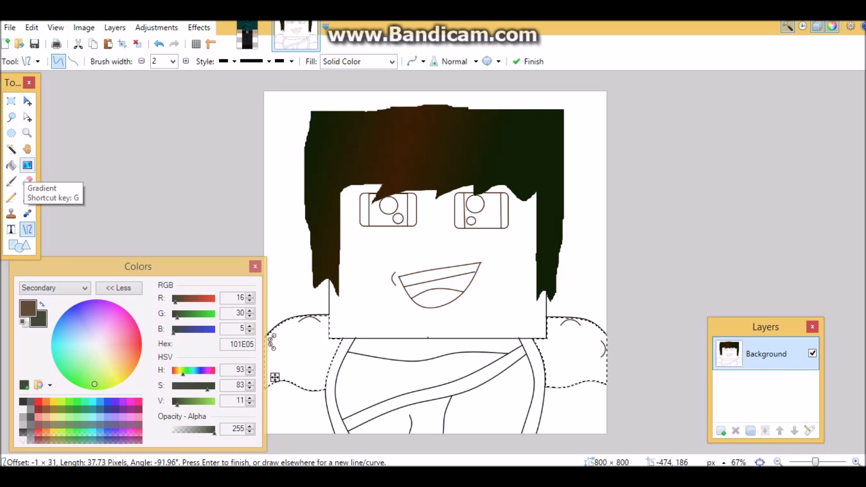
- Select the iris areas of both eyes together with the Magic Wand, leaving out the highlight circles
click(11, 148)
click(386, 222)
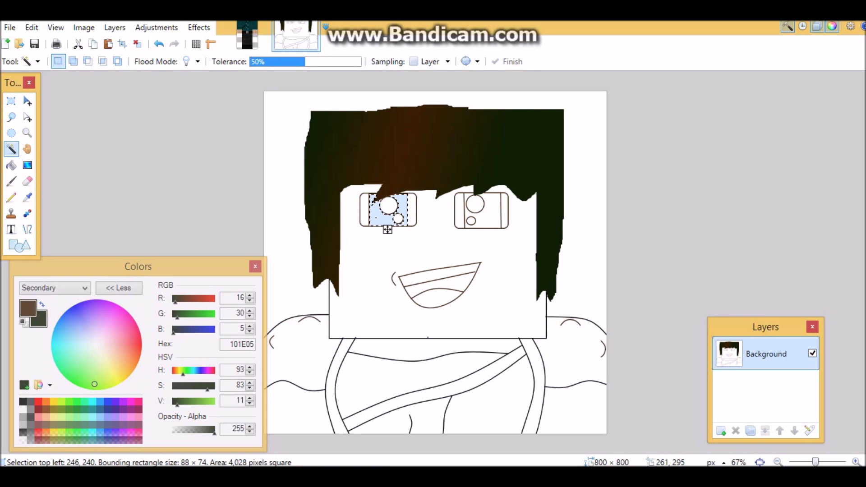
ctrl+click(497, 227)
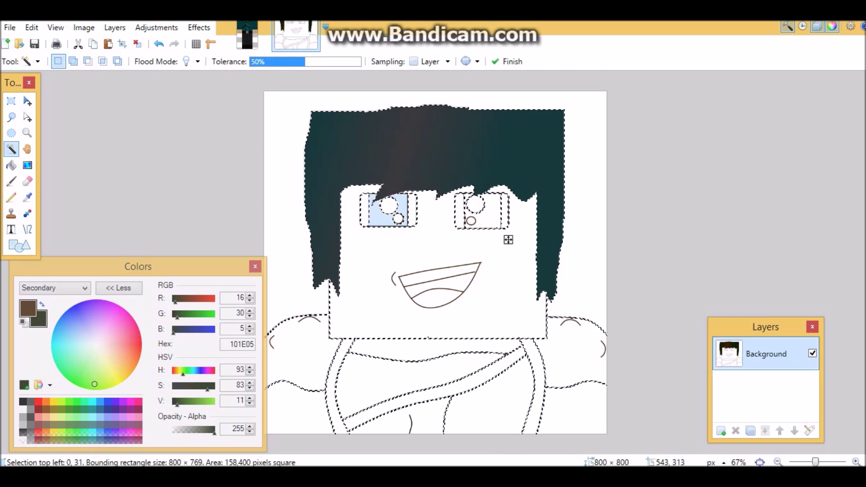
ctrl+click(482, 215)
click(495, 226)
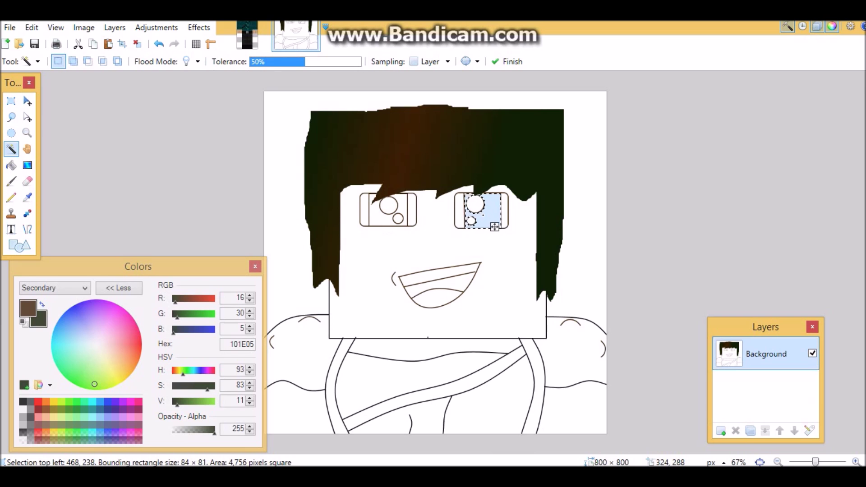
ctrl+click(387, 222)
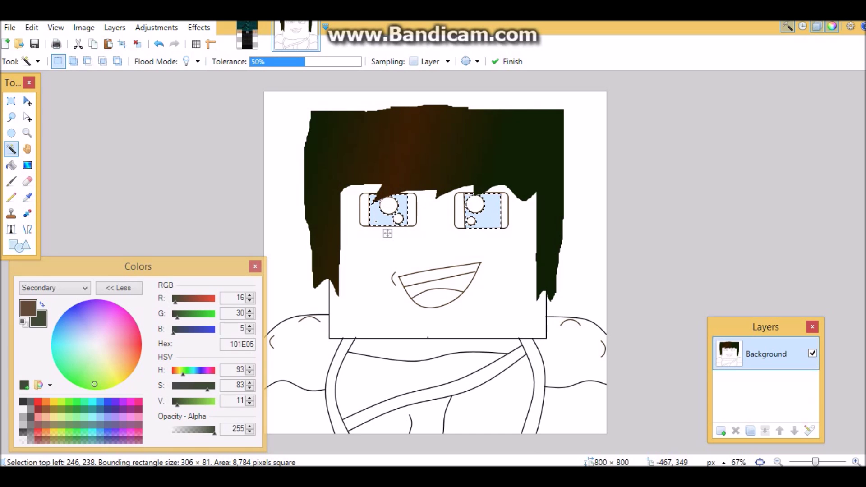
- Set the secondary colour to dark green 061C04, check the skin reference image and fill both irises with that colour
mouse_move(94, 383)
mouse_down()
mouse_move(84, 368)
mouse_move(80, 382)
mouse_up()
key(ctrl+Tab)
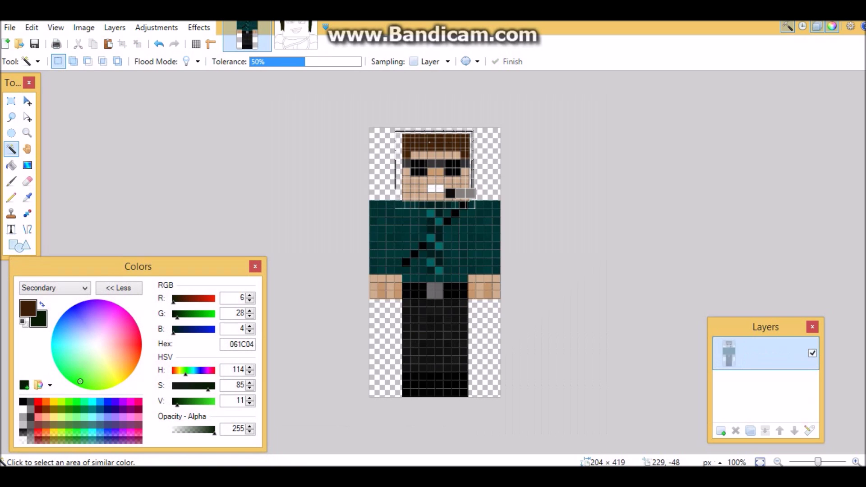
key(ctrl+Tab)
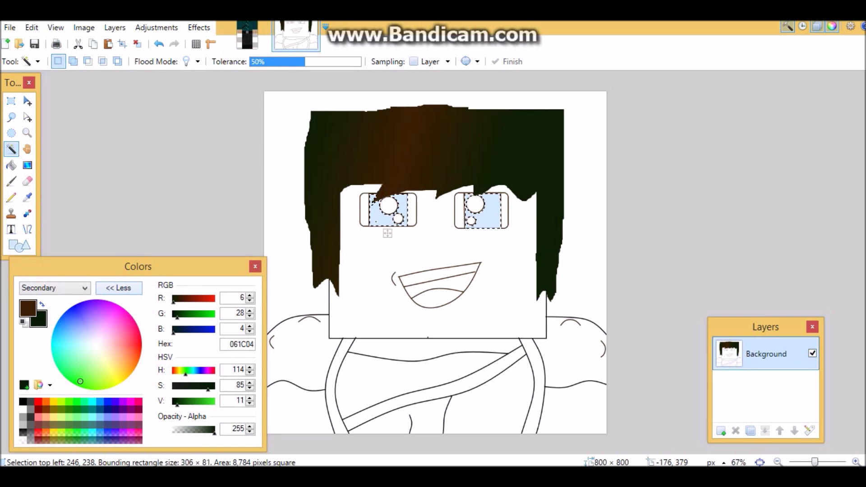
key(f)
right_click(375, 217)
right_click(497, 225)
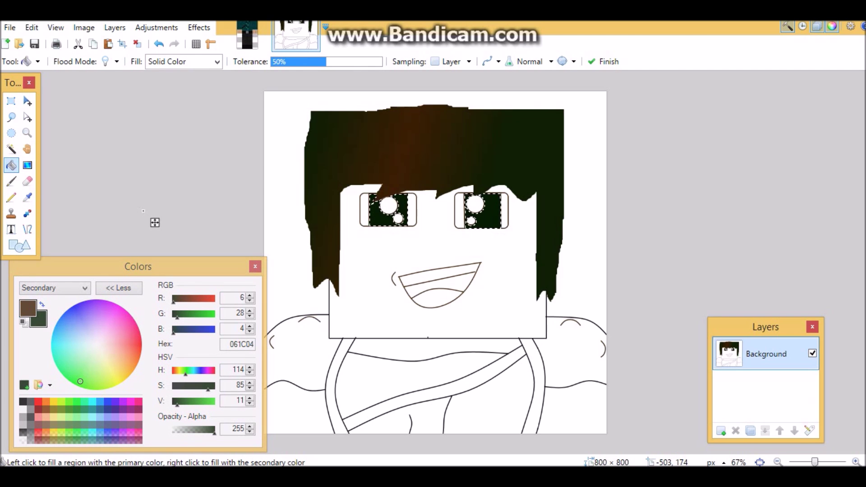
- Select the mouth interior between the teeth and tongue and fill it with dark red 970000
key(s)
click(297, 258)
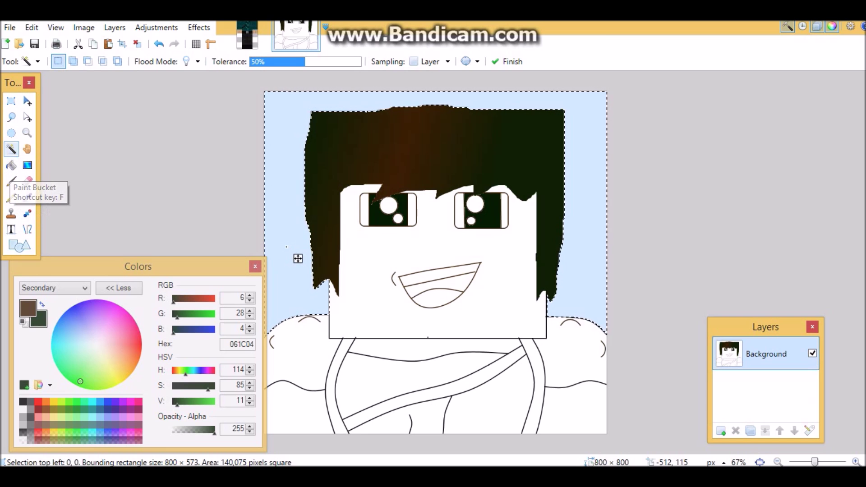
click(454, 285)
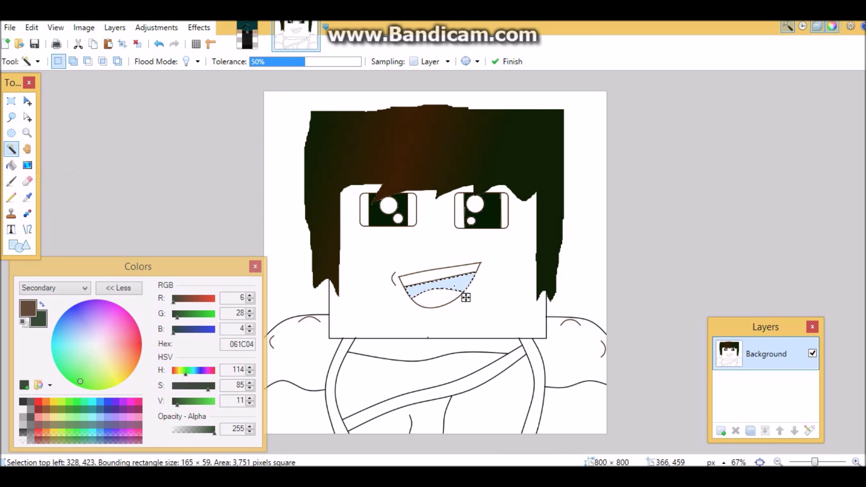
drag(139, 346, 141, 347)
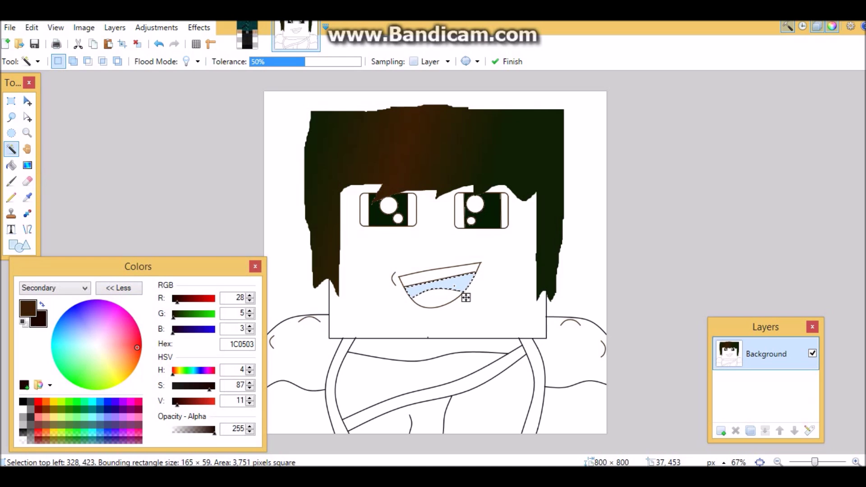
click(38, 401)
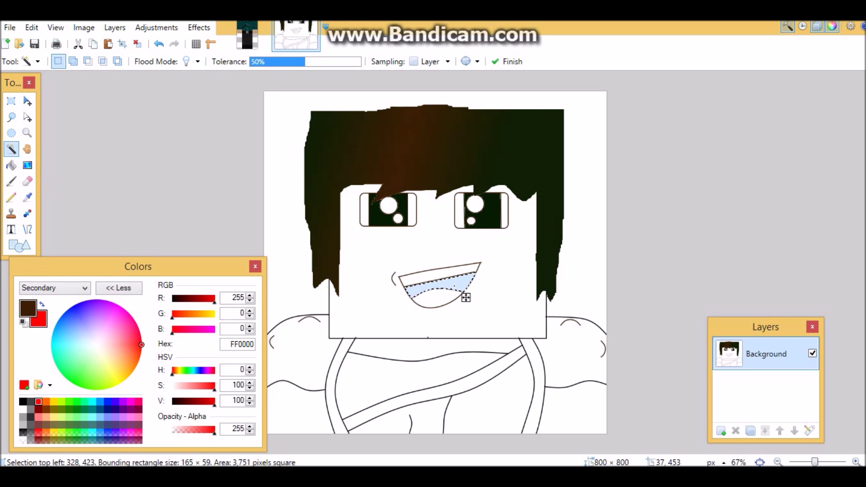
click(38, 409)
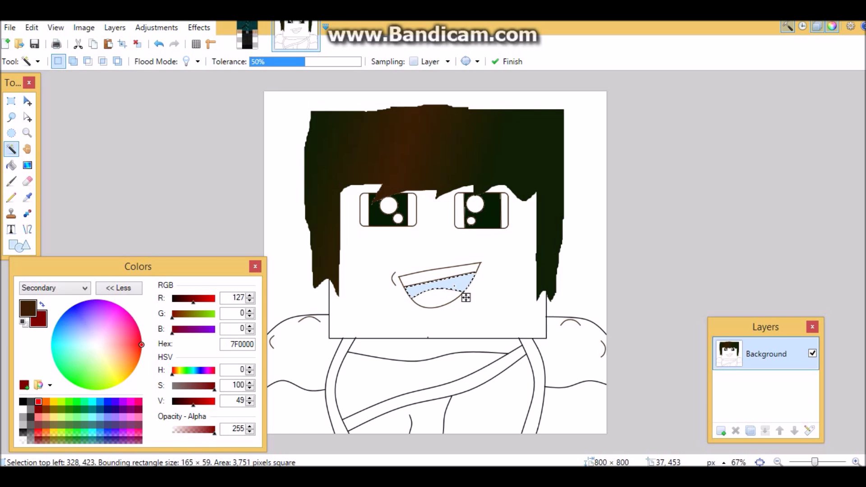
click(38, 402)
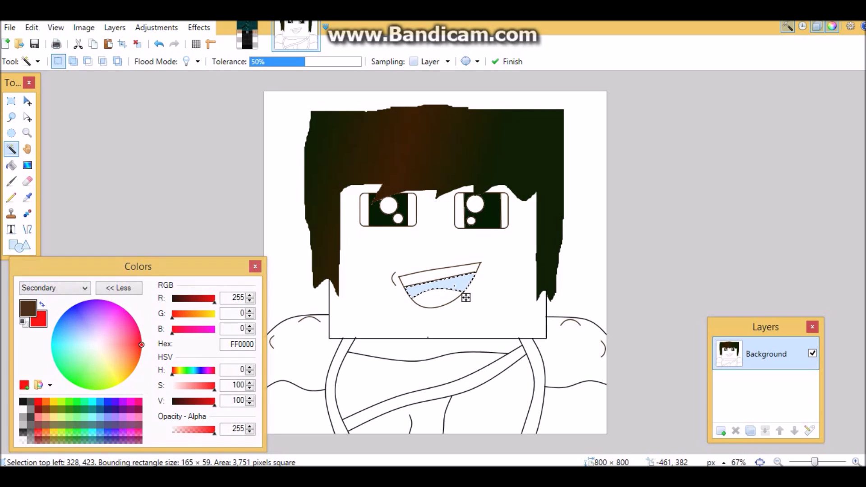
click(188, 299)
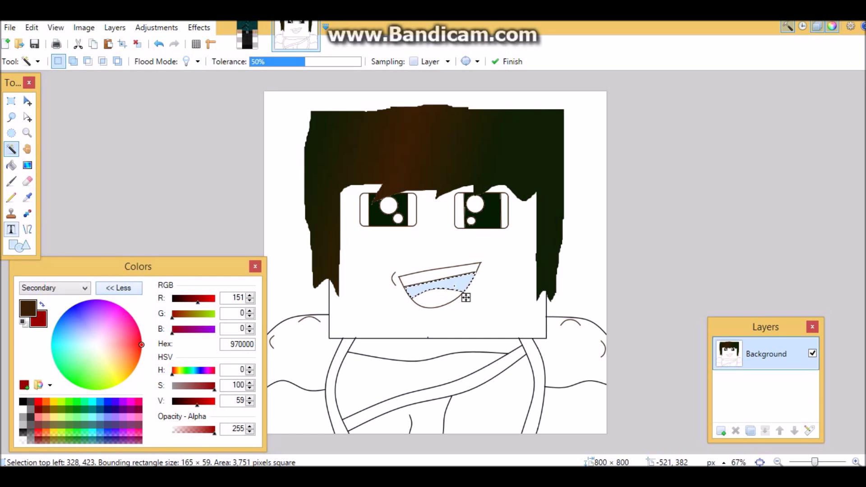
click(11, 165)
right_click(456, 282)
- Select the tongue area of the mouth and fill it with bright red FF0000
key(s)
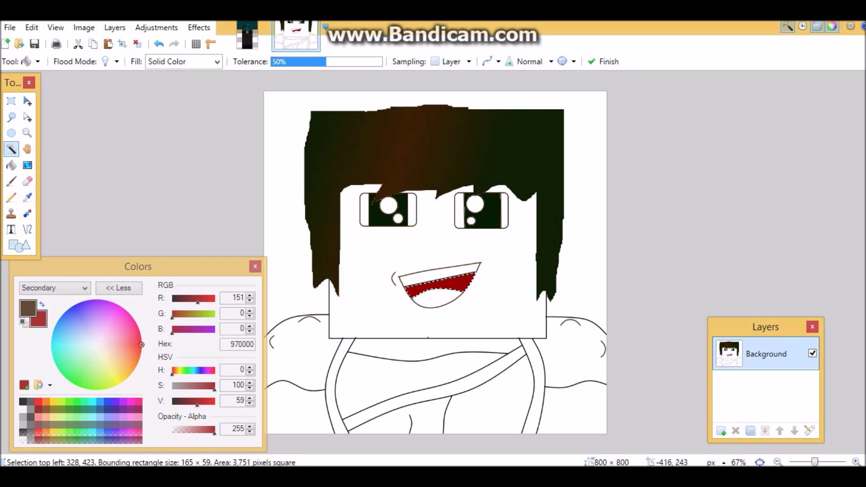
click(438, 301)
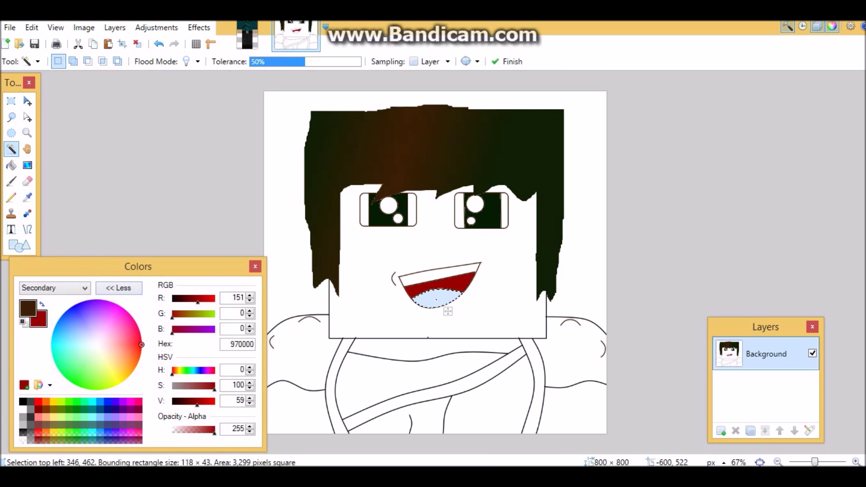
right_click(38, 401)
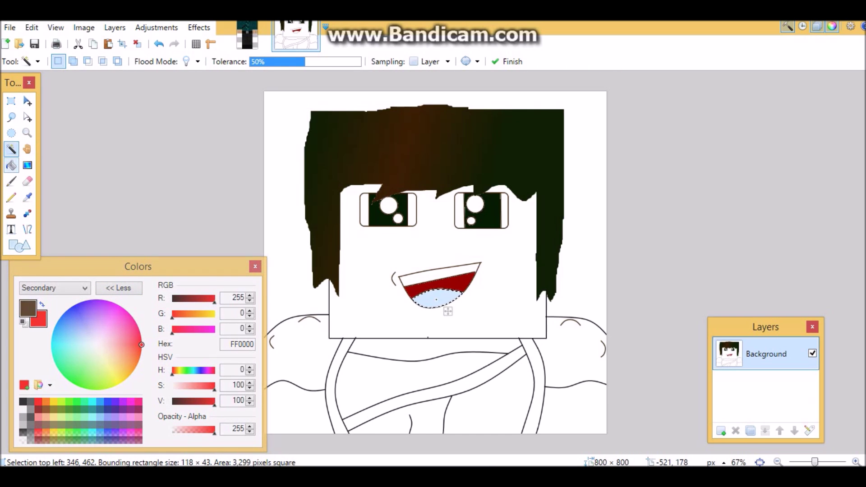
click(11, 165)
right_click(427, 302)
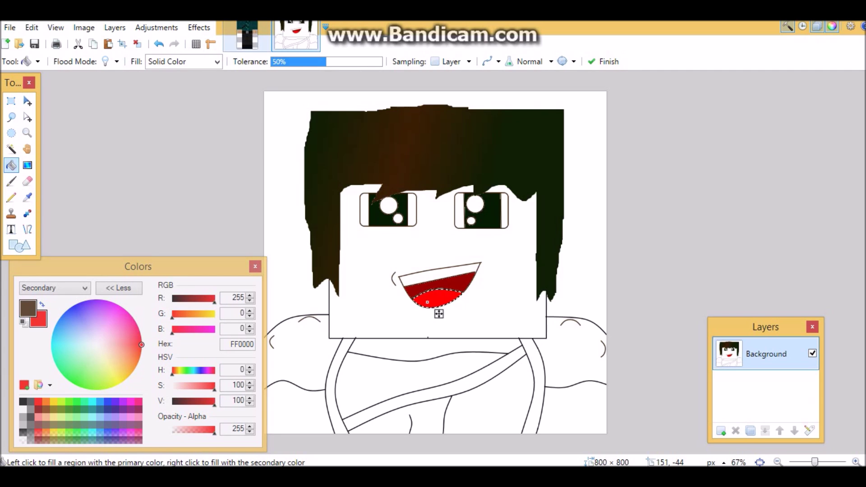
- Sample the forearm skin tone D0AD8D from the skin reference image as both primary and secondary colour, and return to the drawing
click(247, 36)
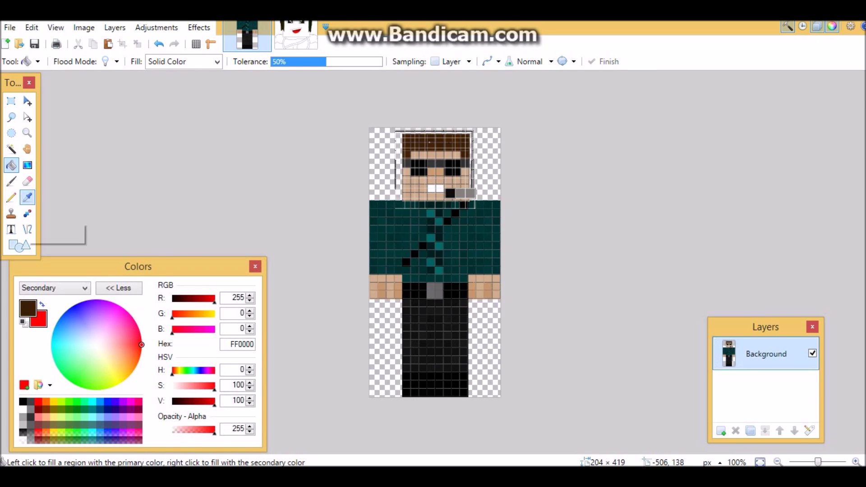
click(27, 197)
click(381, 280)
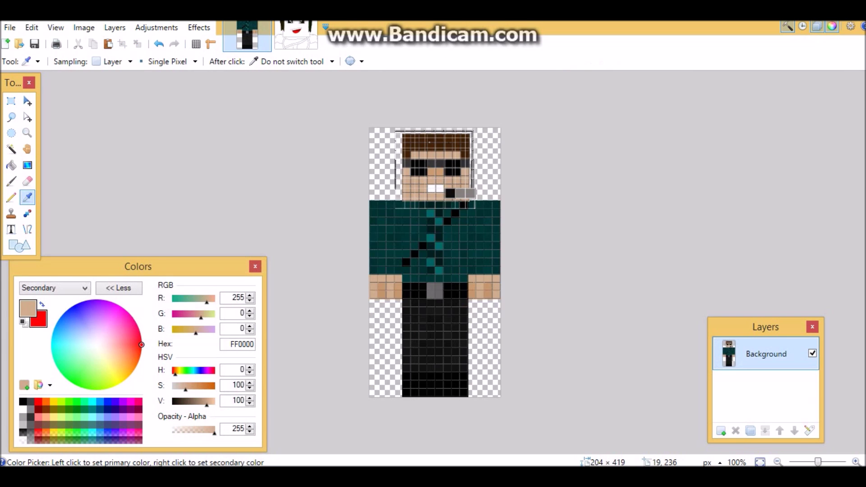
right_click(381, 280)
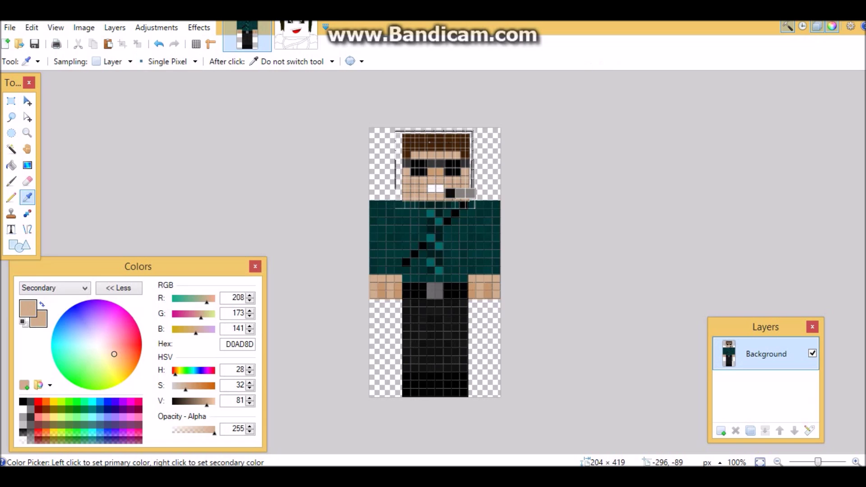
click(295, 36)
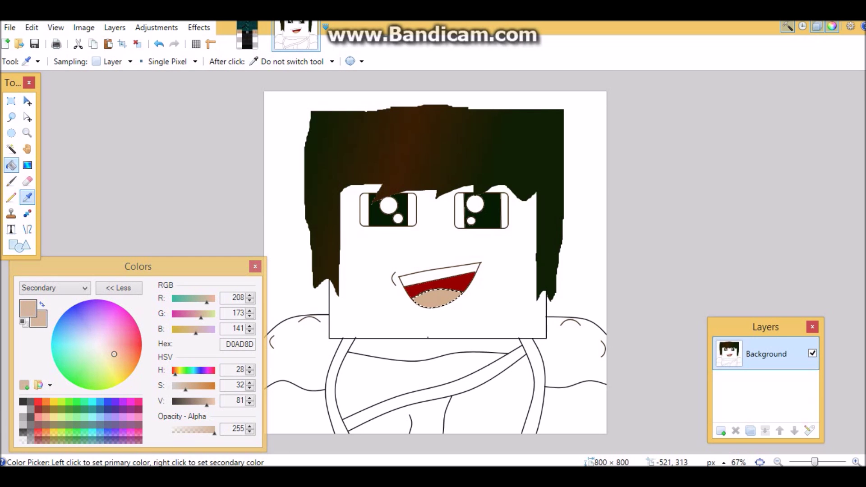
- Set the secondary colour back to bright red FF0000 and refill the selected tongue with it
click(11, 165)
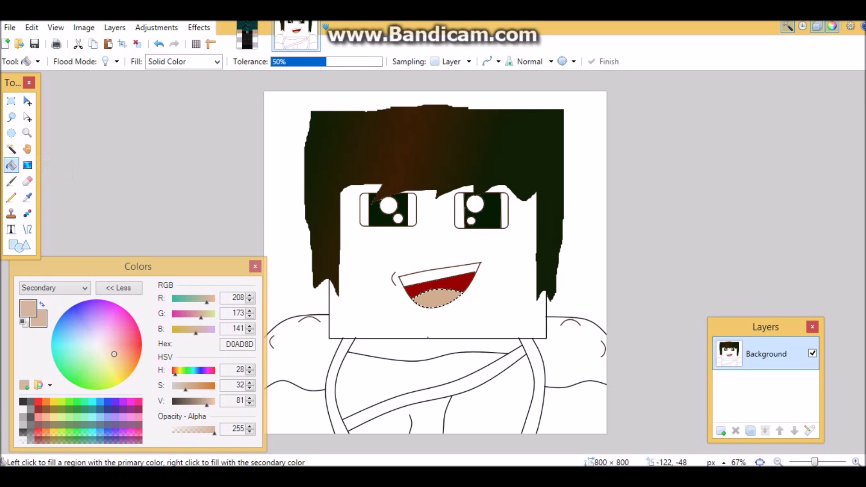
click(38, 401)
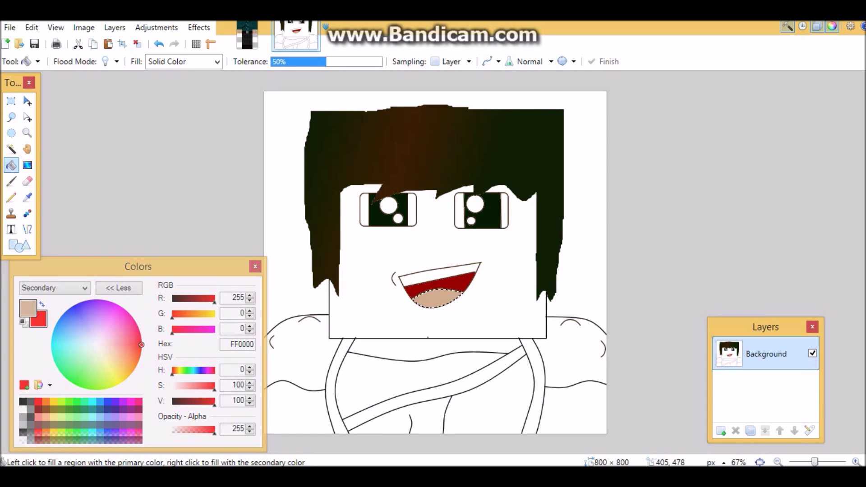
right_click(434, 297)
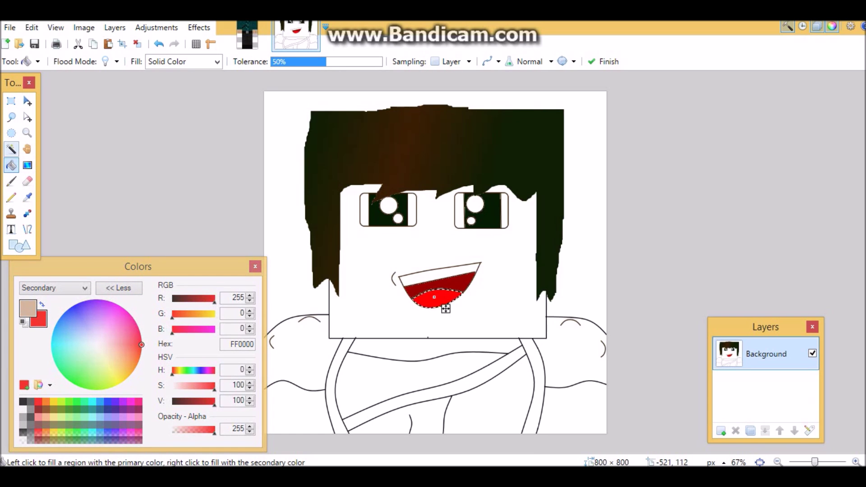
- Select the blank face area around the eyes and mouth with the Magic Wand and fill it with skin tone D0AD8D
key(s)
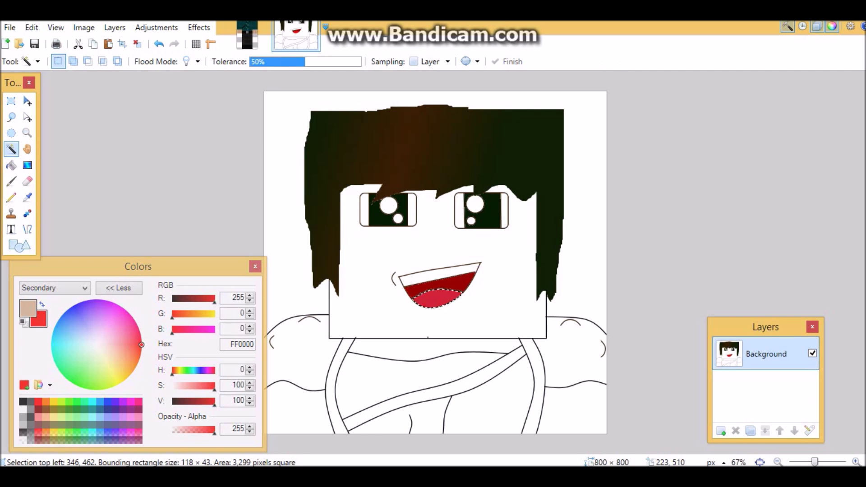
click(367, 333)
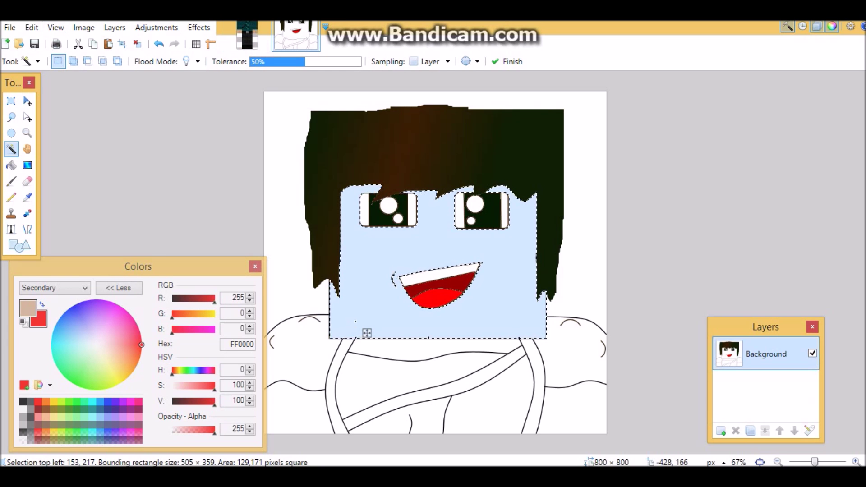
click(11, 165)
click(368, 260)
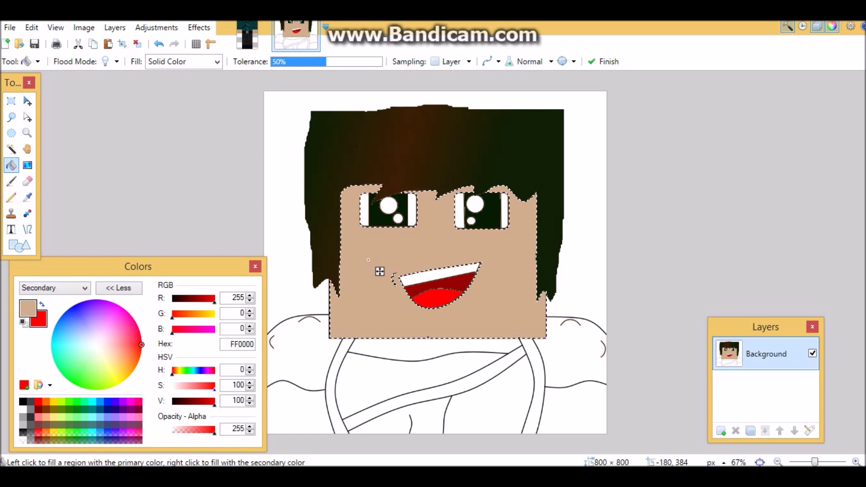
- Lighten the sampled skin tone to EAC19F and recolour the face fill with it as the primary colour
drag(214, 385, 199, 386)
mouse_move(129, 344)
mouse_down()
mouse_move(118, 344)
mouse_move(138, 344)
mouse_up()
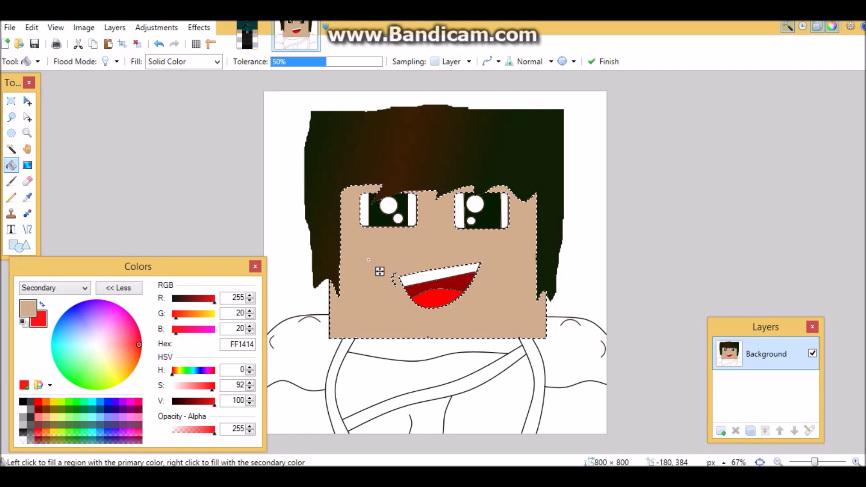
key(x)
click(380, 271)
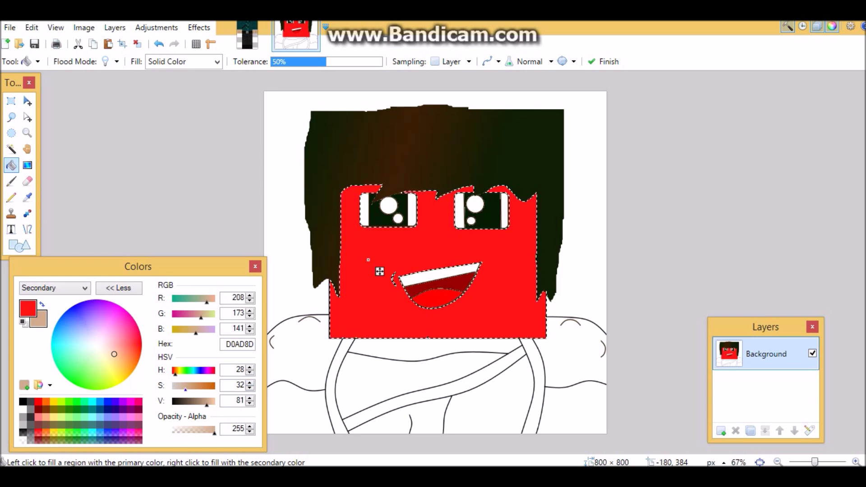
mouse_move(207, 402)
mouse_down()
mouse_move(194, 402)
mouse_move(214, 402)
mouse_up()
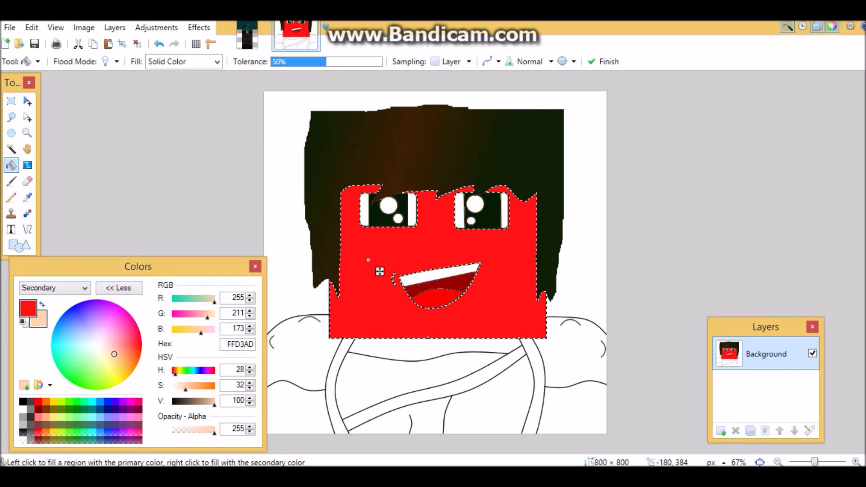
key(x)
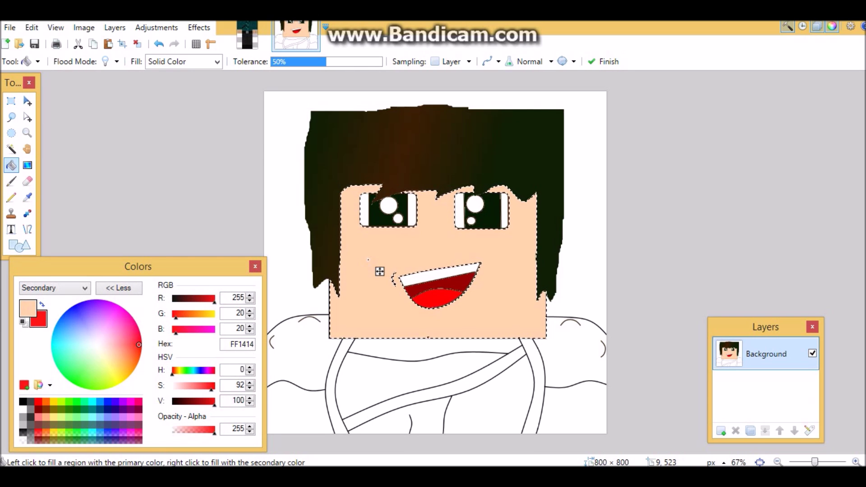
key(x)
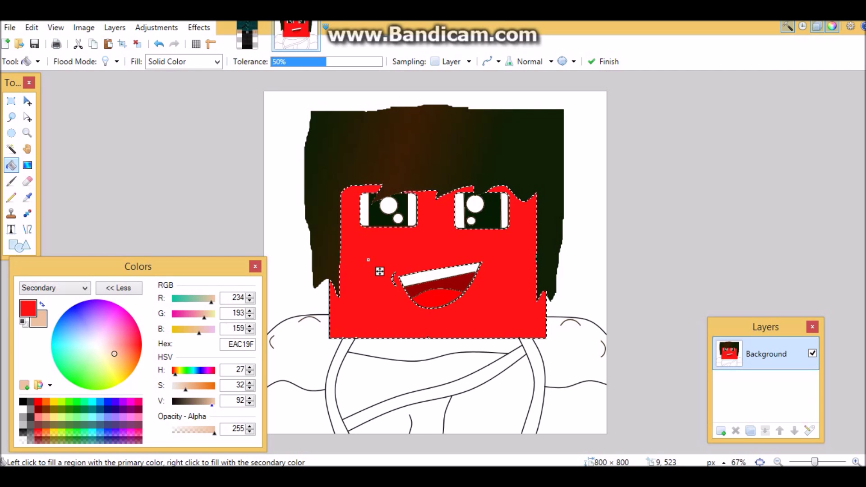
drag(212, 405, 211, 404)
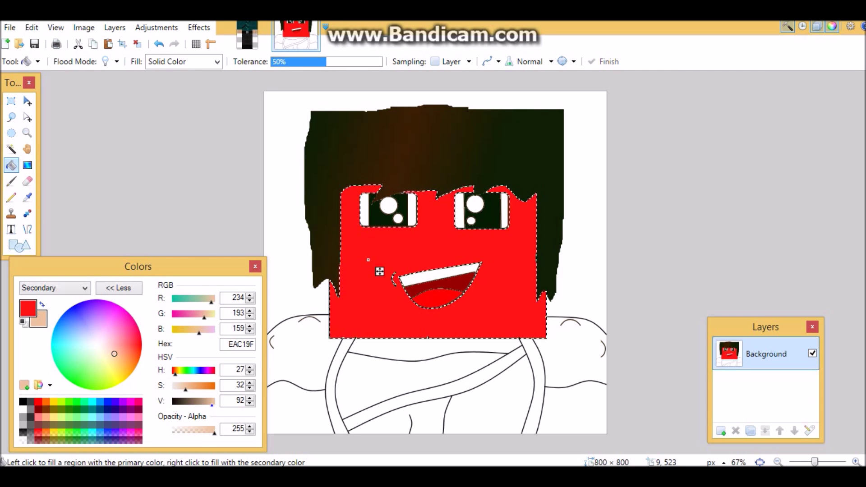
key(x)
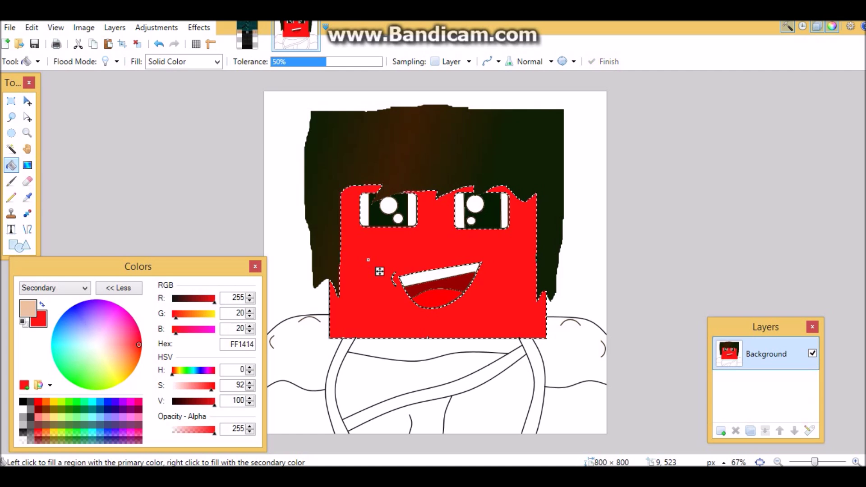
click(379, 271)
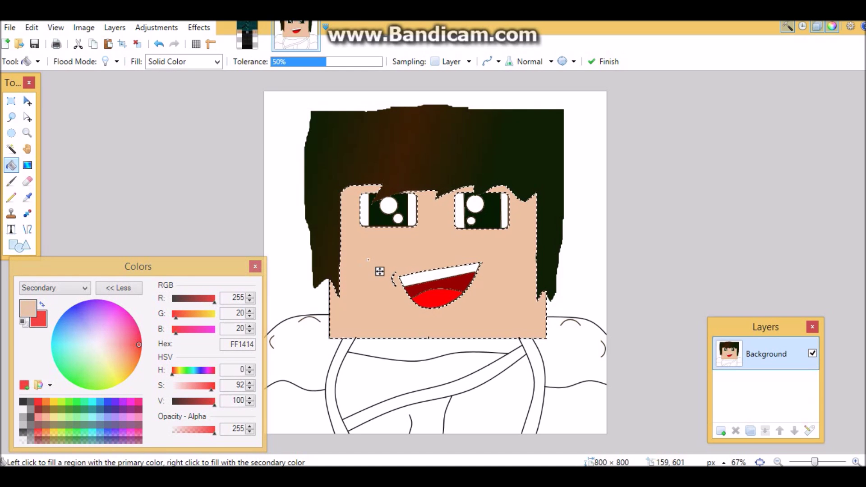
- Select both bare arm areas below the sleeves together and fill them with the light skin tone
click(11, 149)
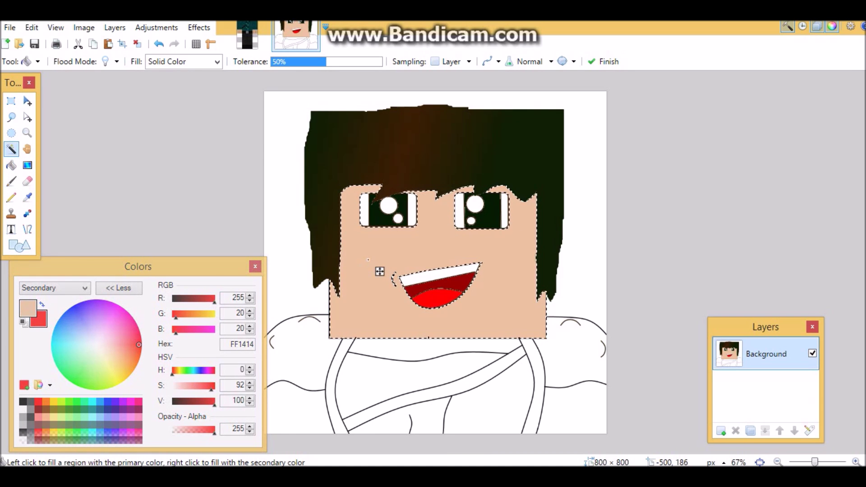
click(300, 415)
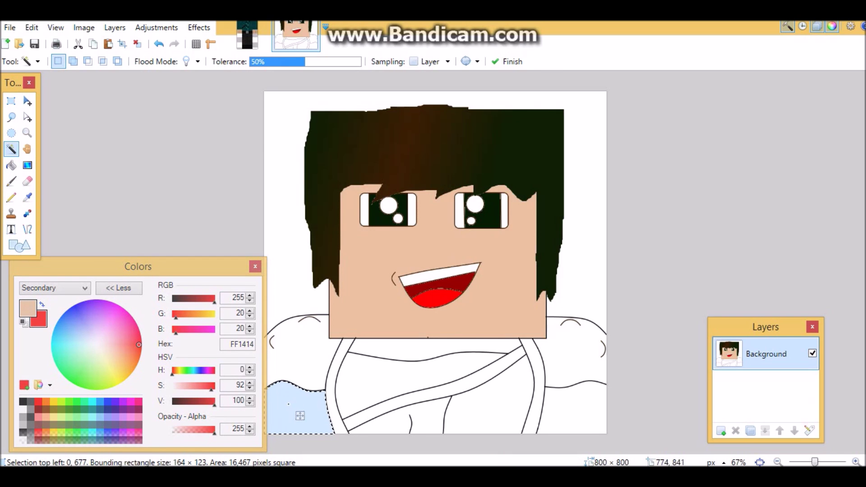
ctrl+click(571, 418)
key(f)
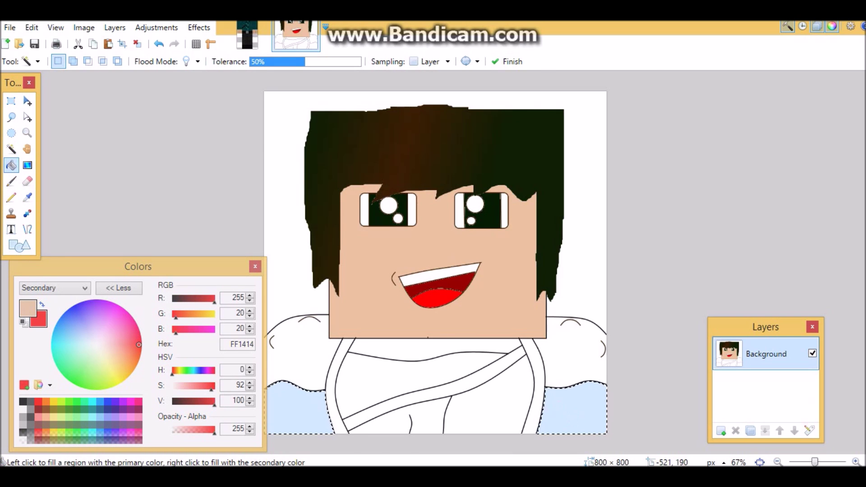
click(300, 412)
click(587, 419)
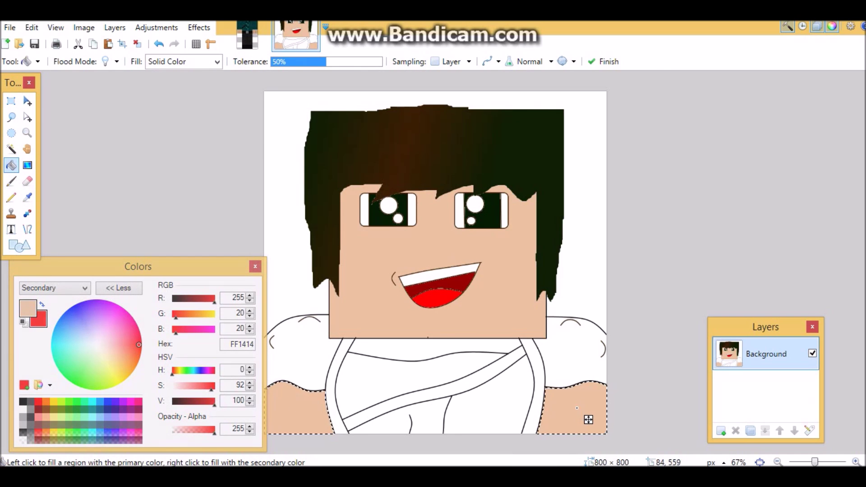
- Select the neckline area between the chin and the shirt collar and fill it with the light skin tone
key(s)
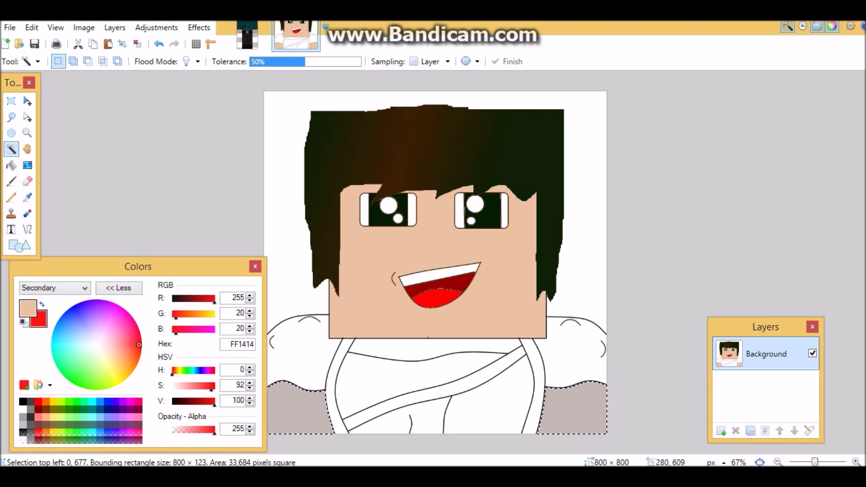
click(384, 351)
key(f)
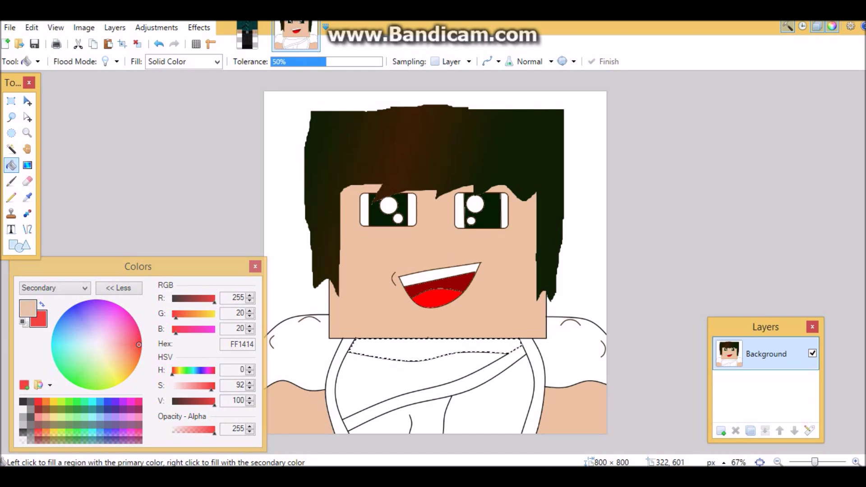
click(401, 351)
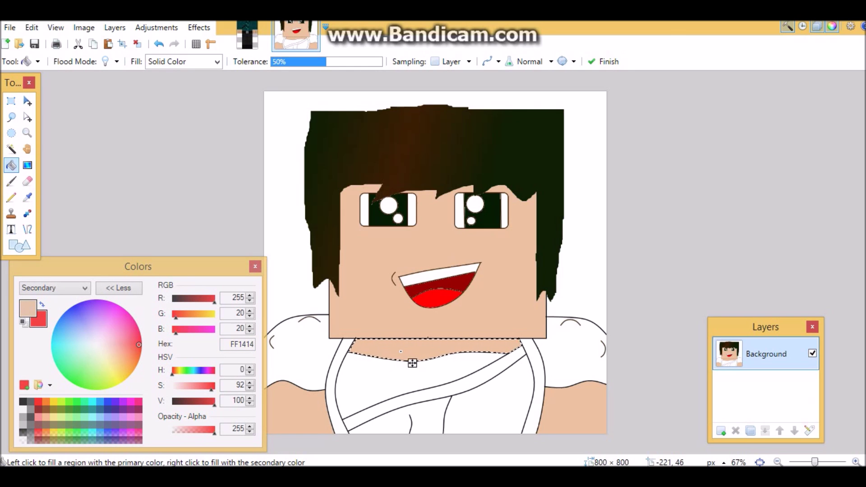
- Try recolouring the neckline area with blue 0026FF and restore its skin tone
click(107, 402)
click(92, 401)
click(108, 401)
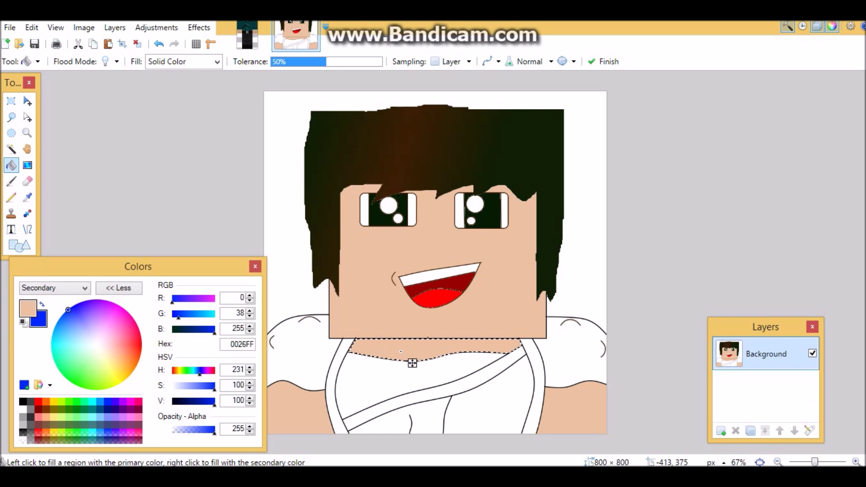
key(x)
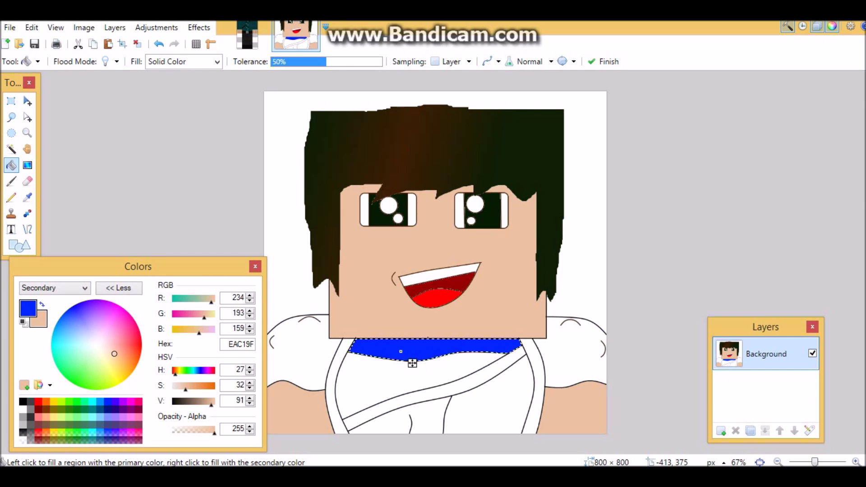
key(x)
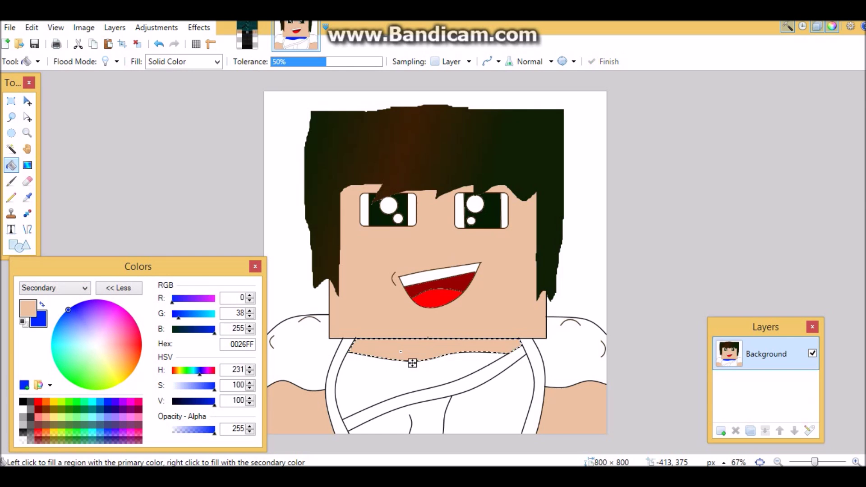
click(411, 362)
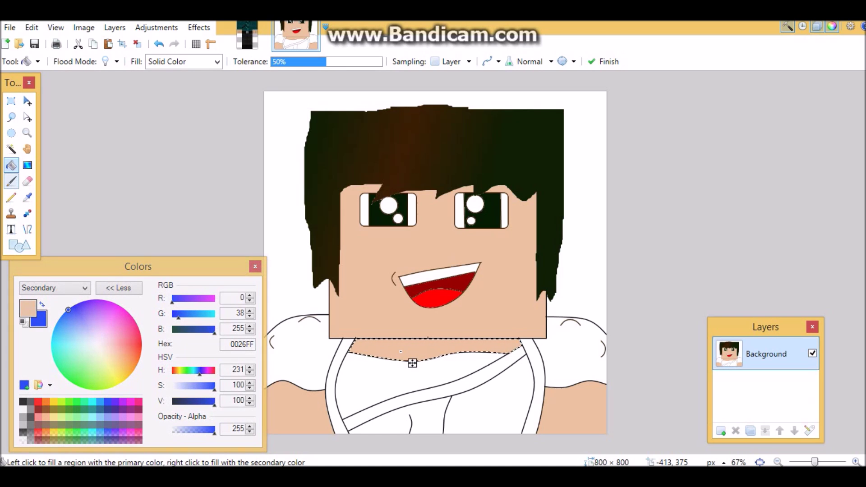
- Select the diagonal chest strap and sample dark teal 002222 as primary and the brighter shirt teal as secondary from the skin reference image
click(11, 149)
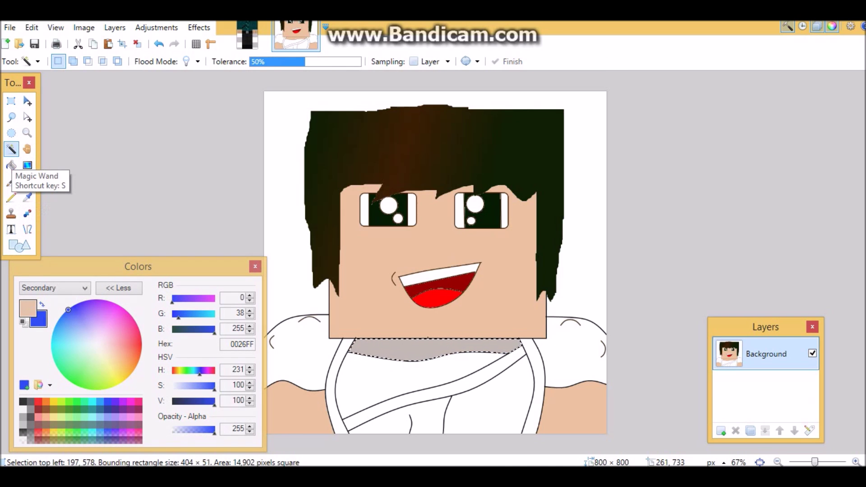
click(396, 420)
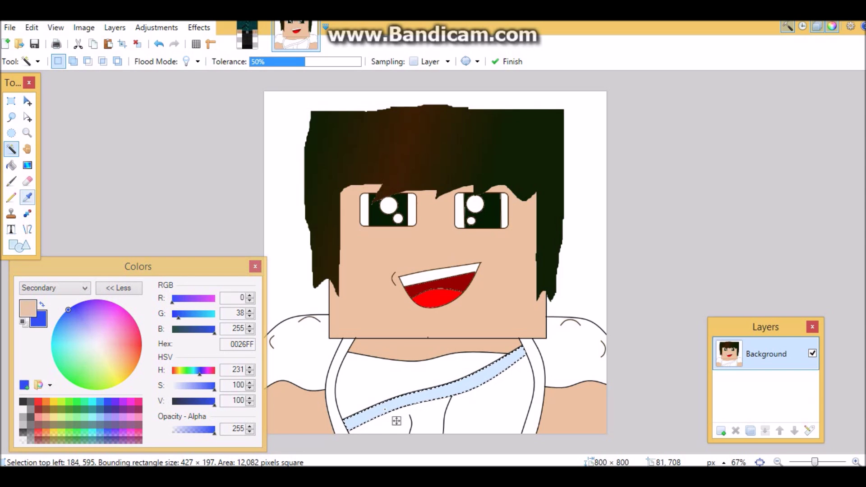
click(28, 197)
click(248, 36)
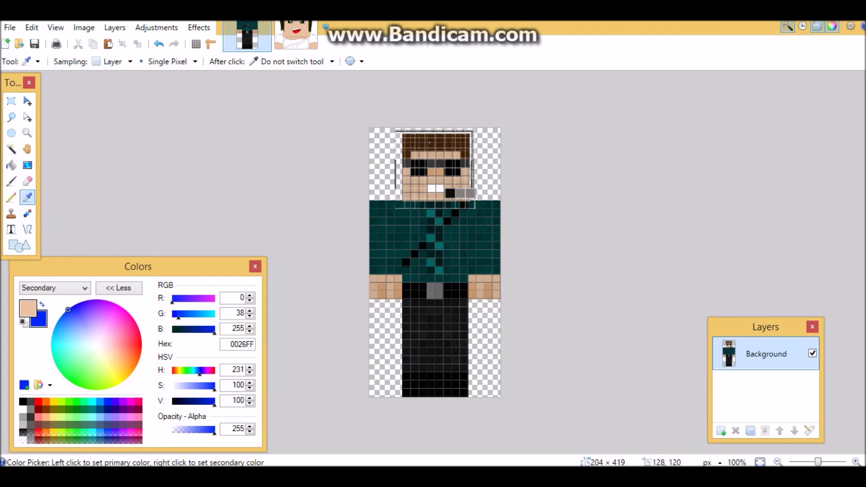
right_click(427, 235)
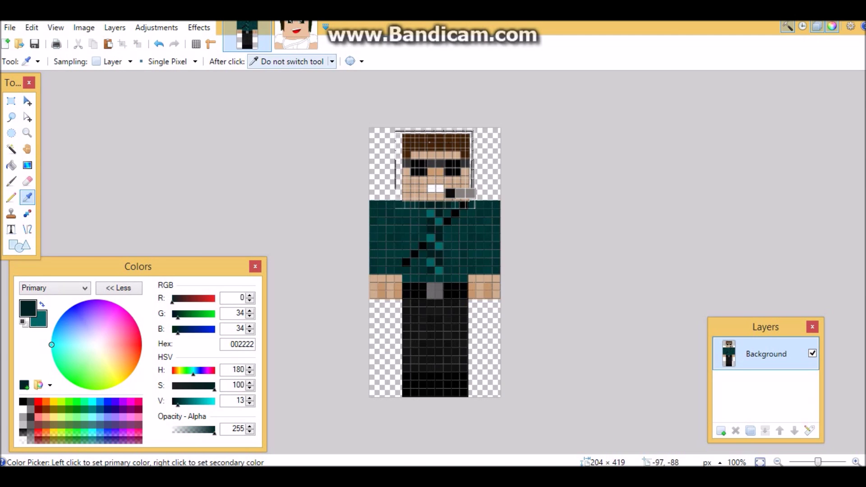
click(295, 37)
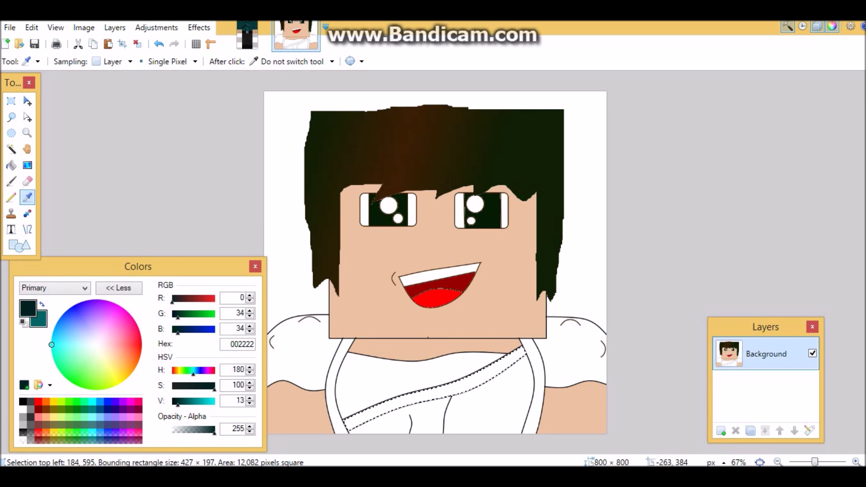
- Fill the diagonal chest strap with a reflected gradient about 134 px long, from cyan 00FFFF near its middle to blue 0026FF
key(x)
click(107, 401)
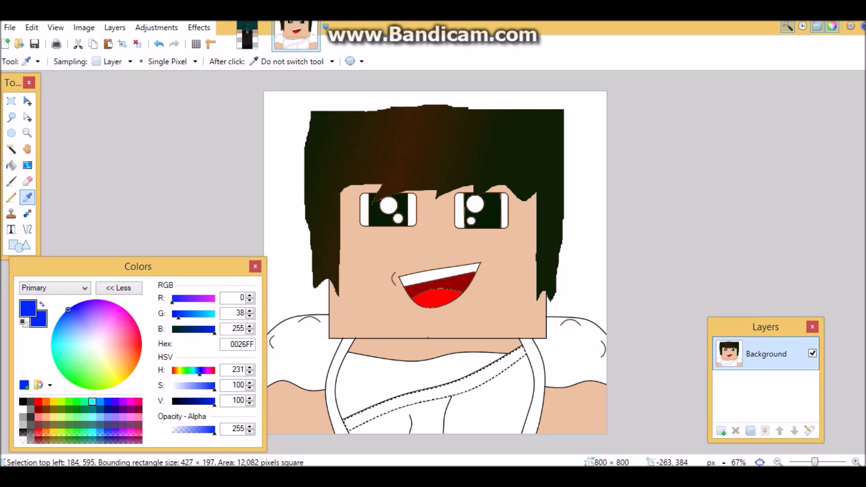
click(92, 401)
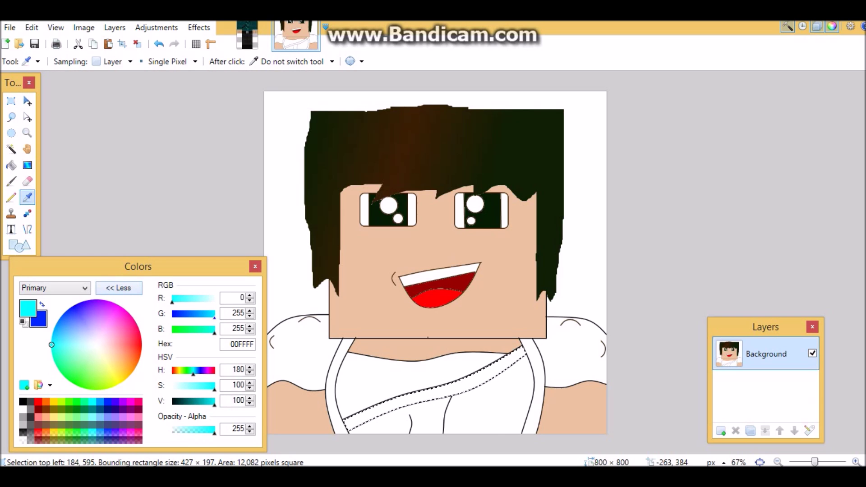
click(27, 165)
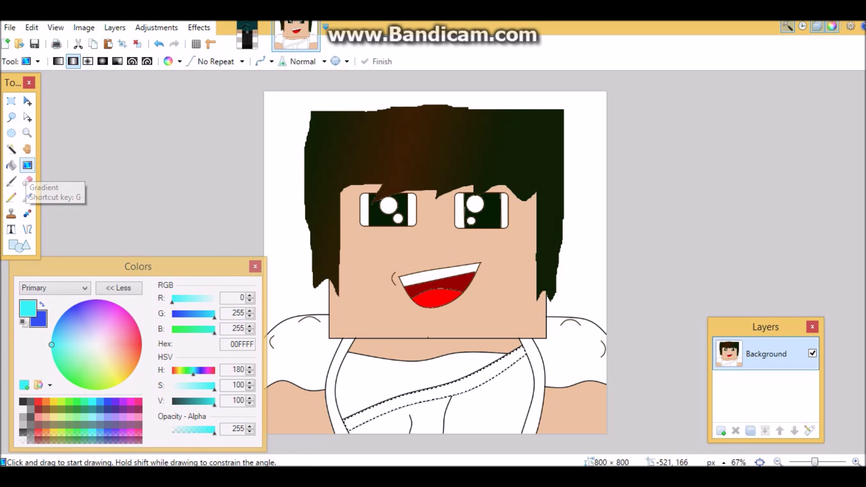
drag(396, 401, 475, 389)
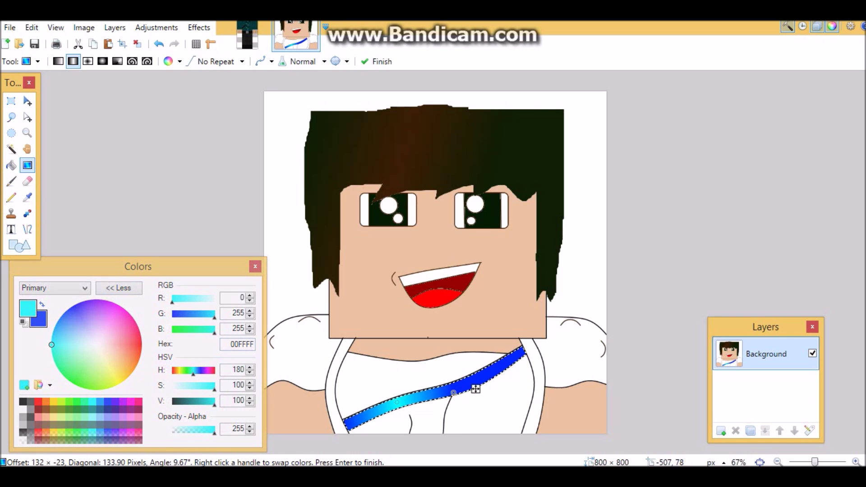
- Sample dark teals 003838 as primary and 003131 as secondary from the reference shirt, and select the portrait's left-hand sleeve
key(ctrl+Tab)
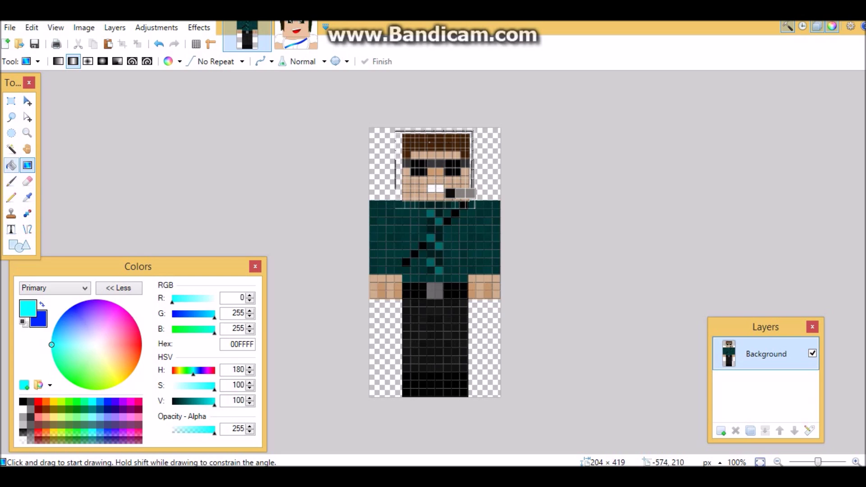
click(296, 37)
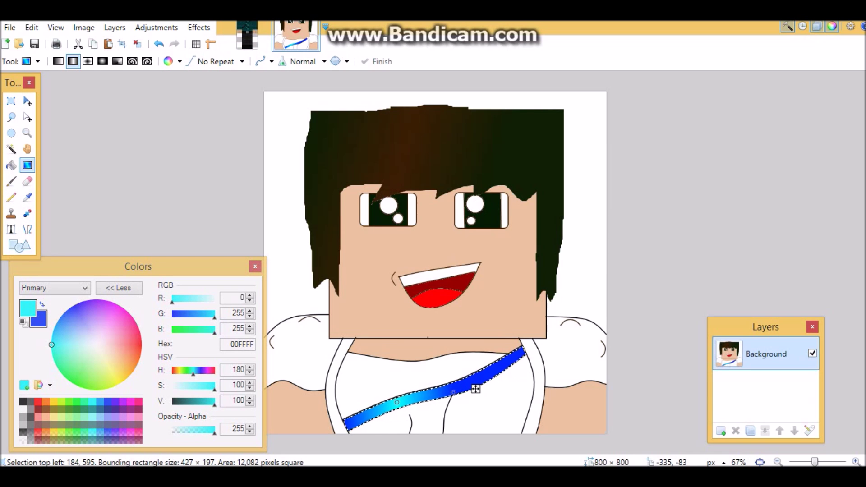
click(248, 37)
click(27, 197)
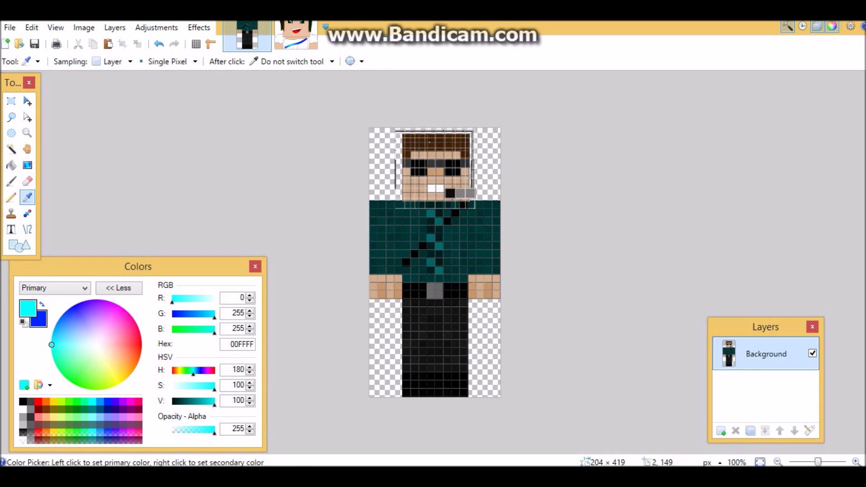
click(379, 259)
right_click(378, 260)
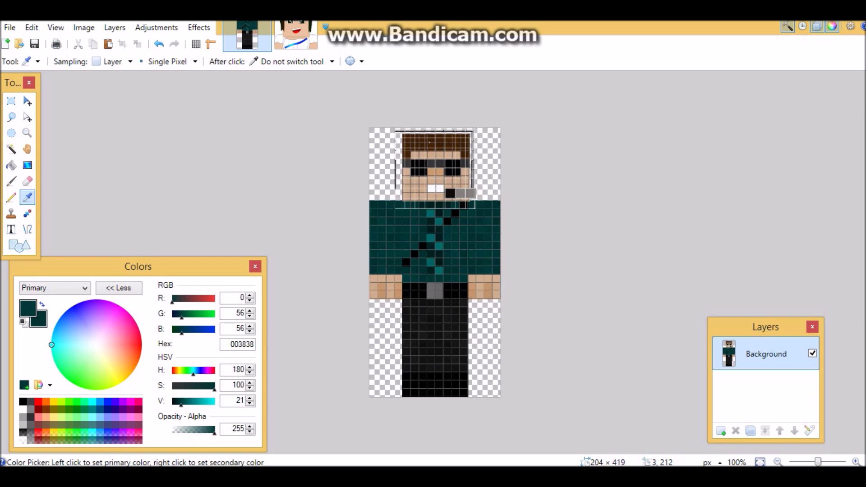
click(296, 36)
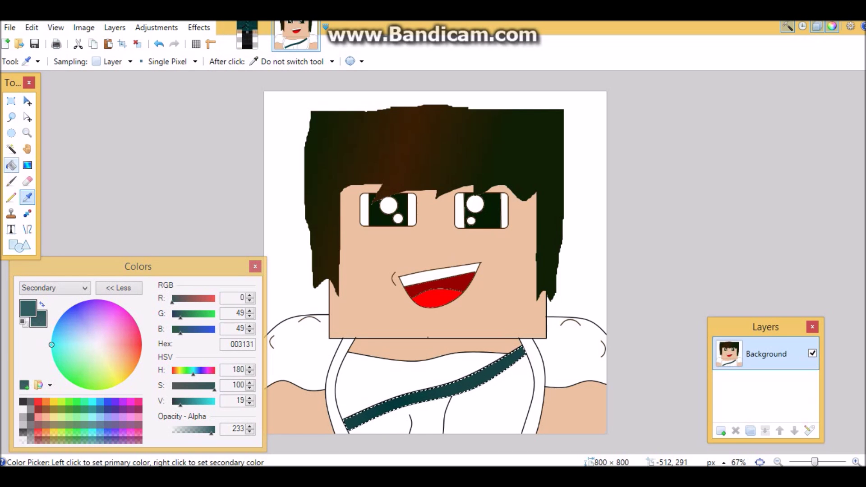
click(11, 149)
click(296, 366)
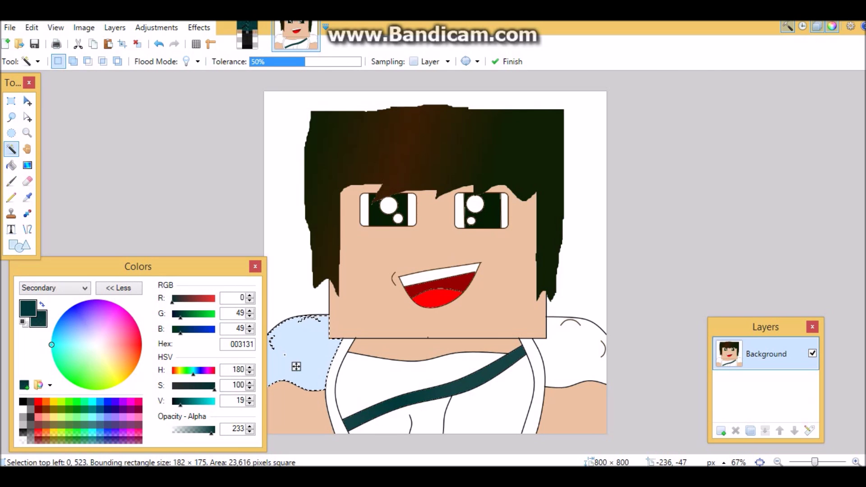
- Undo the sleeve selection and the chest strap's teal recolouring, back to its cyan and blue gradient
click(159, 44)
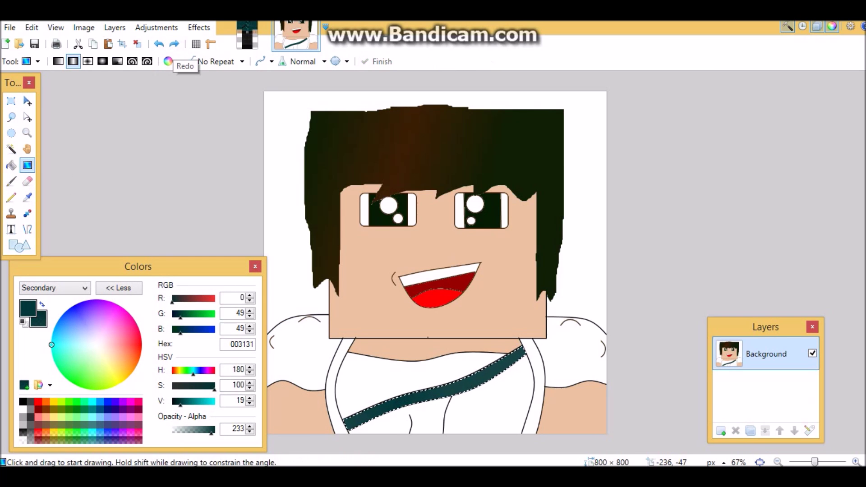
click(174, 44)
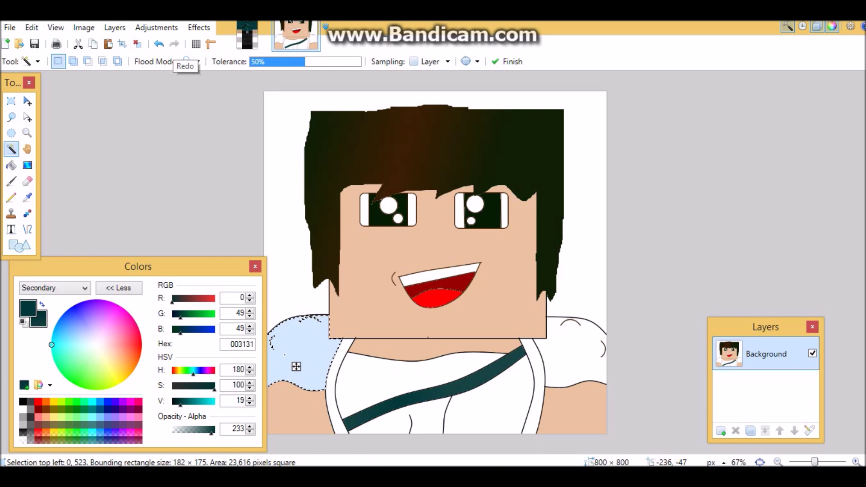
click(158, 44)
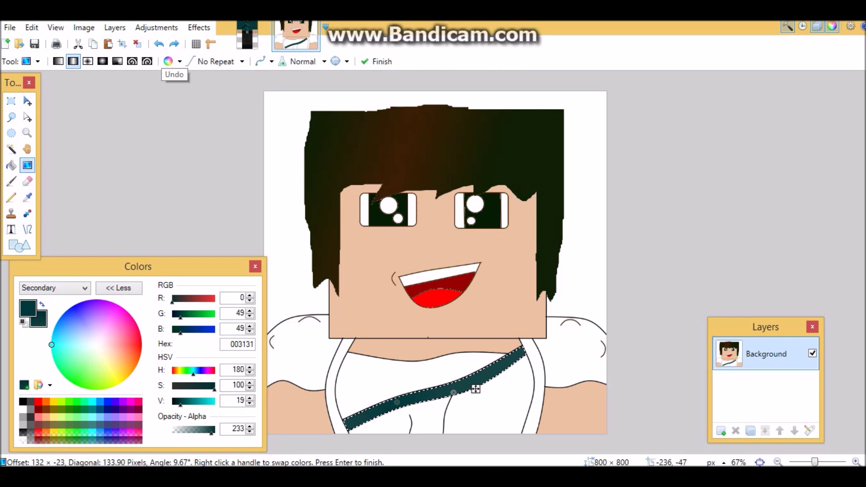
click(175, 44)
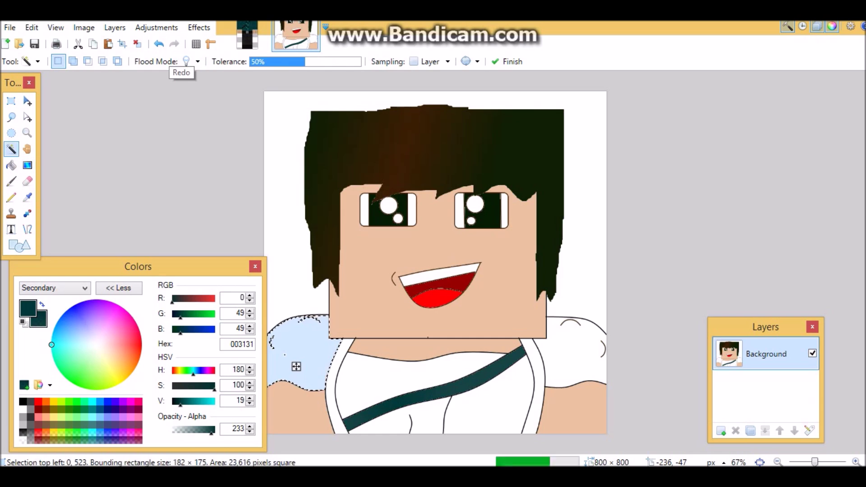
click(158, 43)
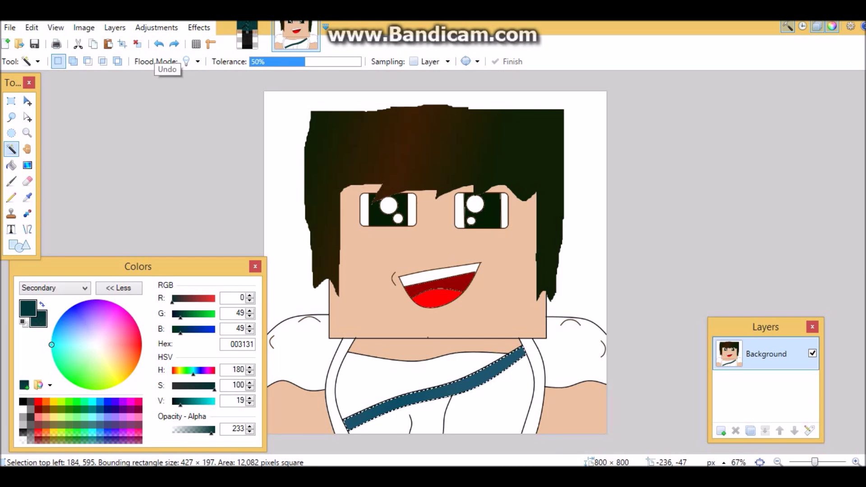
click(158, 43)
click(159, 43)
click(158, 43)
click(159, 44)
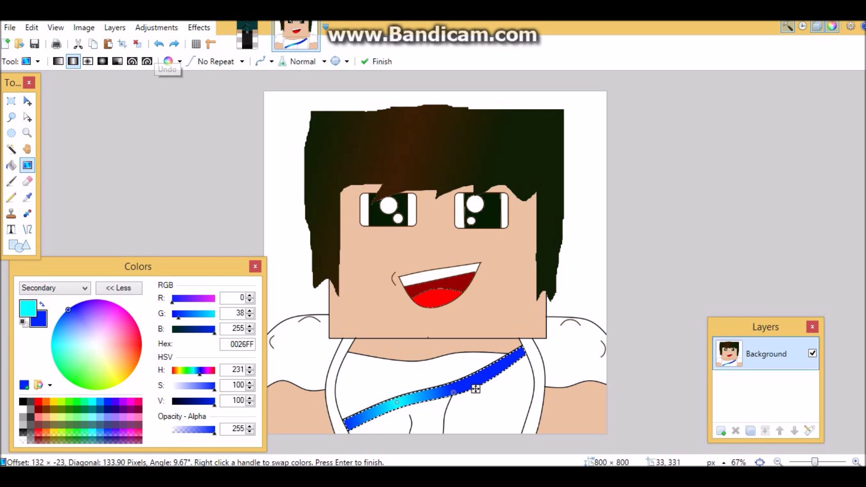
- Select both white sleeve areas of the portrait together by similar colour
click(11, 149)
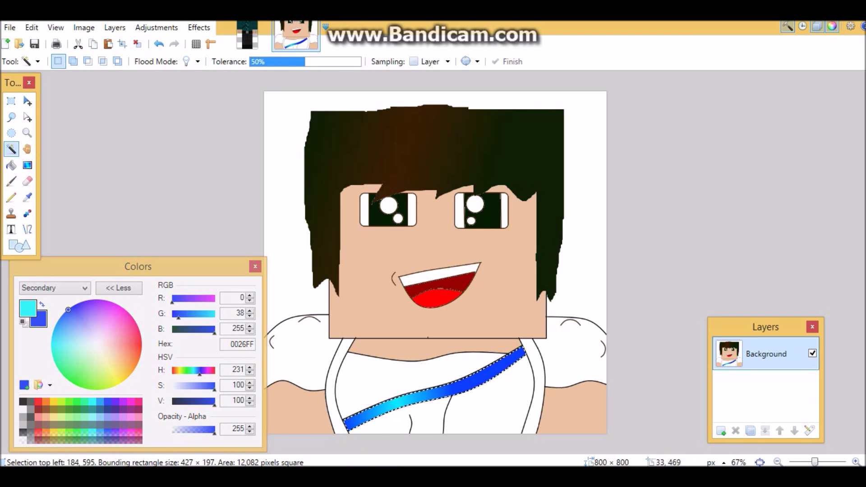
click(309, 348)
ctrl+click(581, 370)
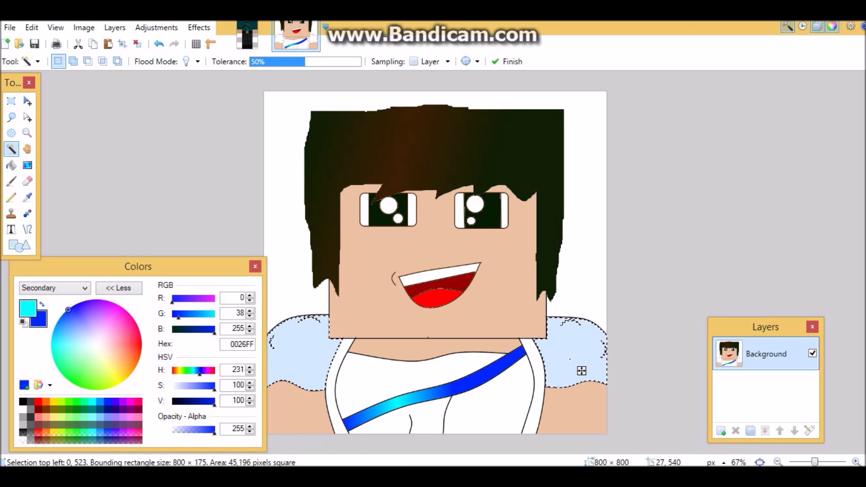
- Sample teal 0D5353 as primary and dark teal 003333 as secondary from the shirt in the skin reference image
click(247, 37)
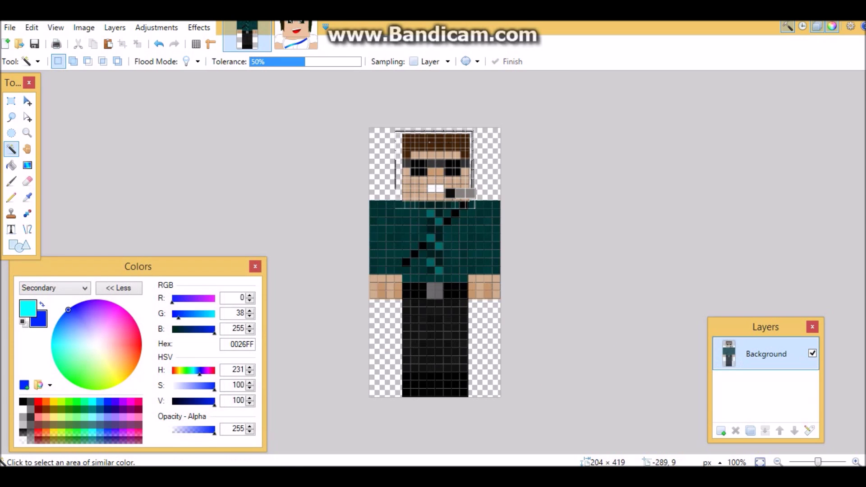
click(11, 181)
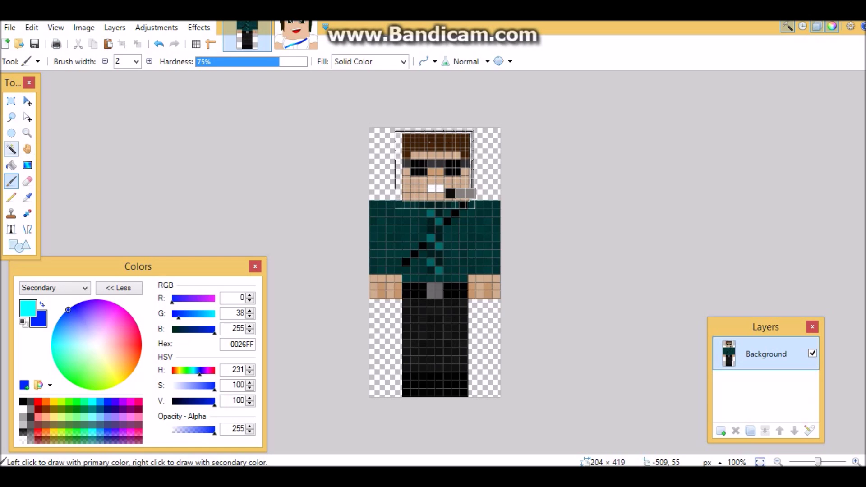
click(11, 149)
click(27, 197)
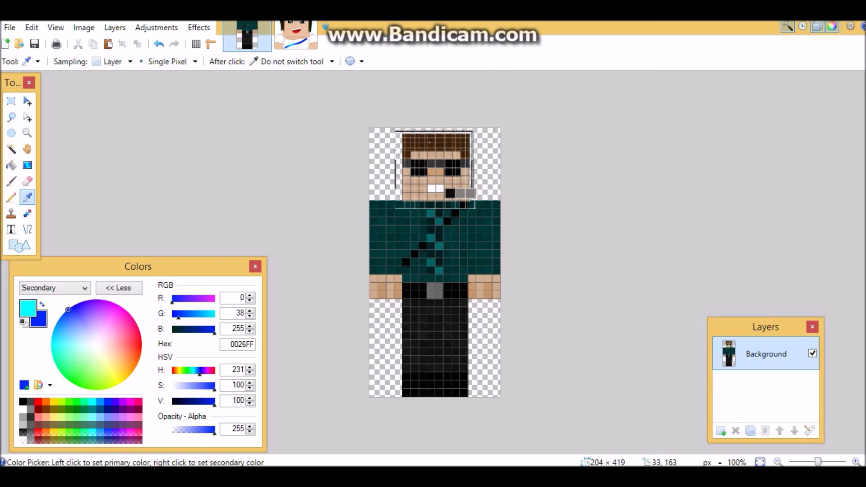
click(387, 245)
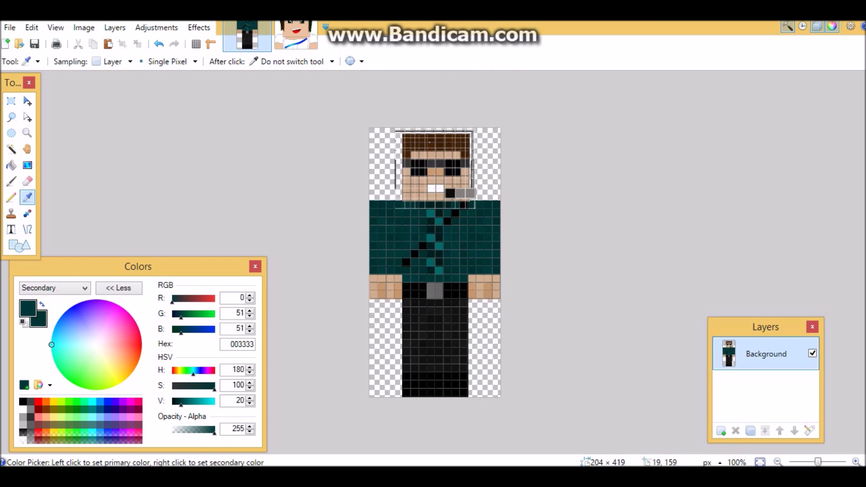
click(429, 217)
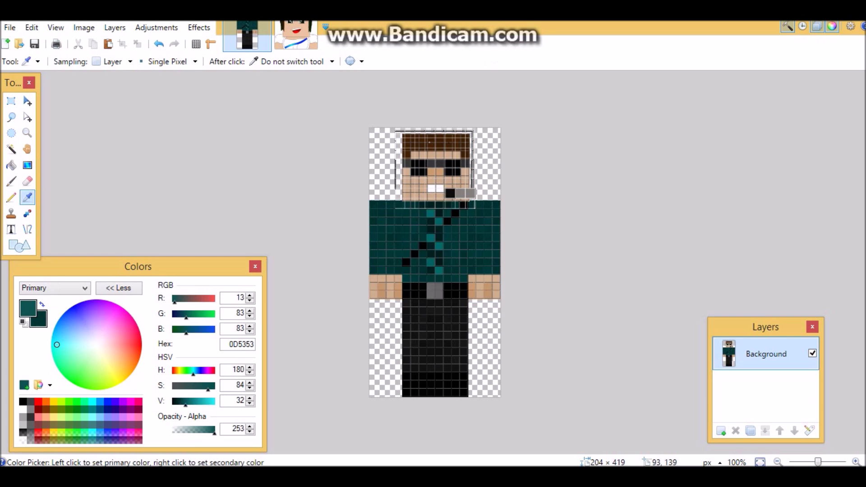
click(296, 37)
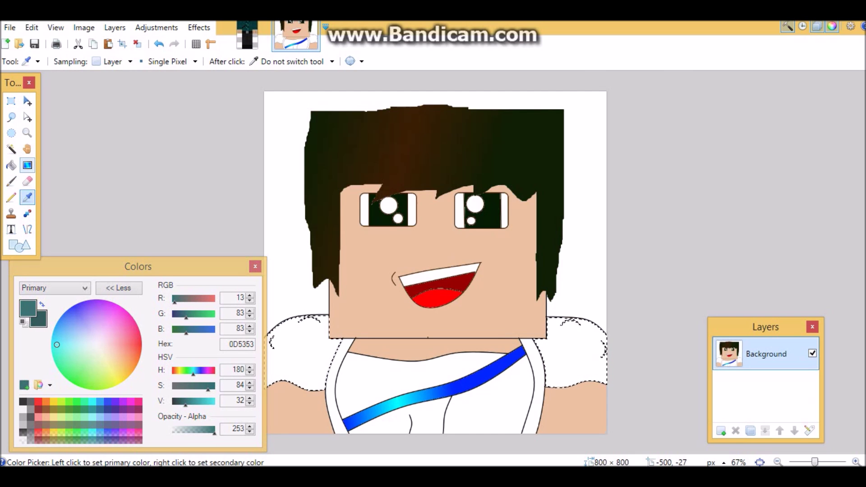
- Fill both selected sleeves with a vertical reflected gradient about 48 px long, from teal 0D5353 to dark teal 003333
click(28, 165)
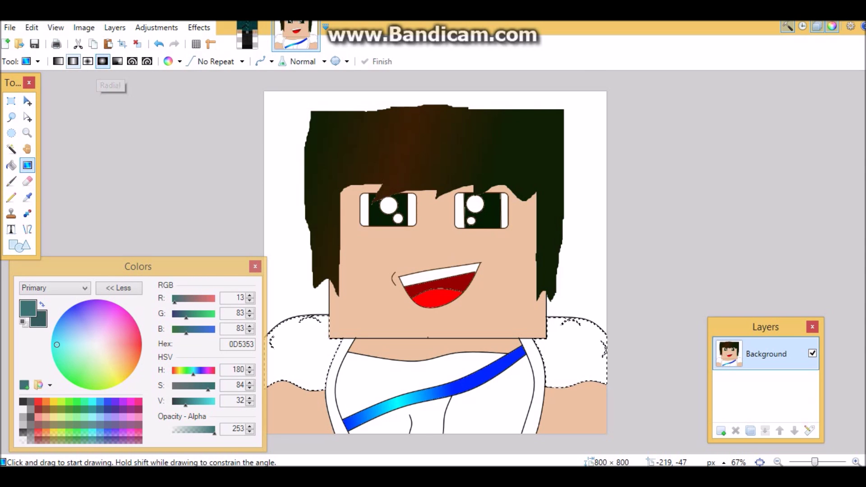
drag(309, 347, 311, 301)
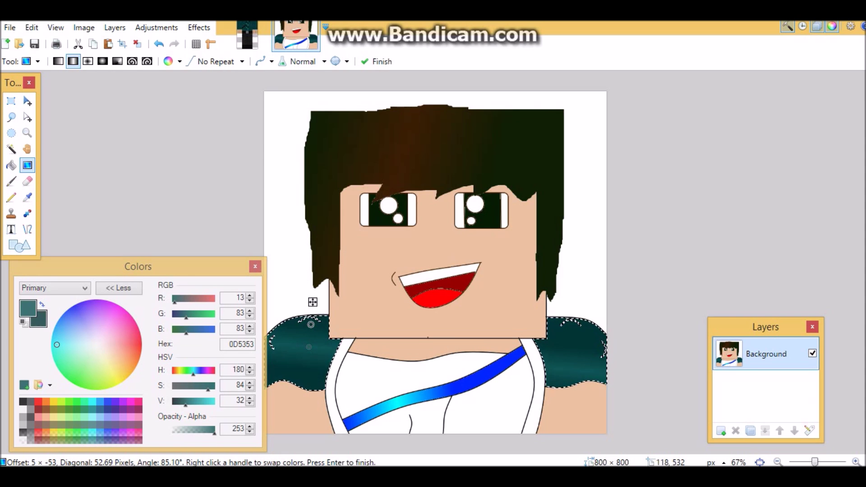
click(155, 203)
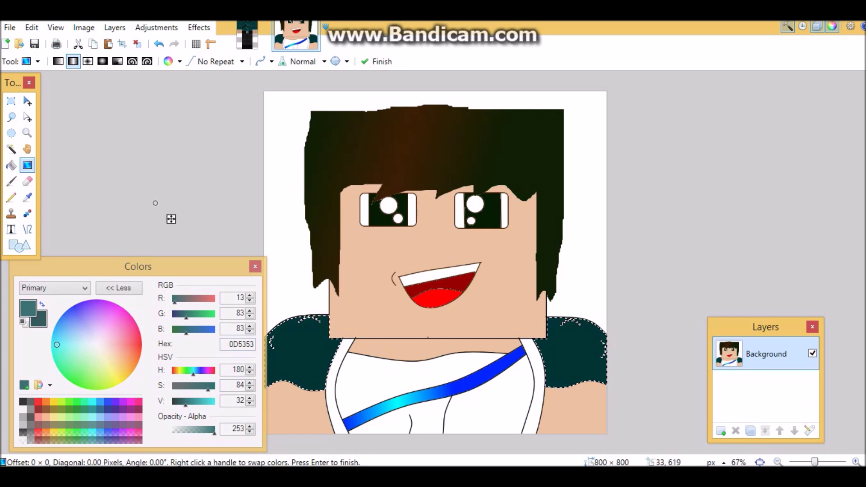
drag(332, 363, 332, 319)
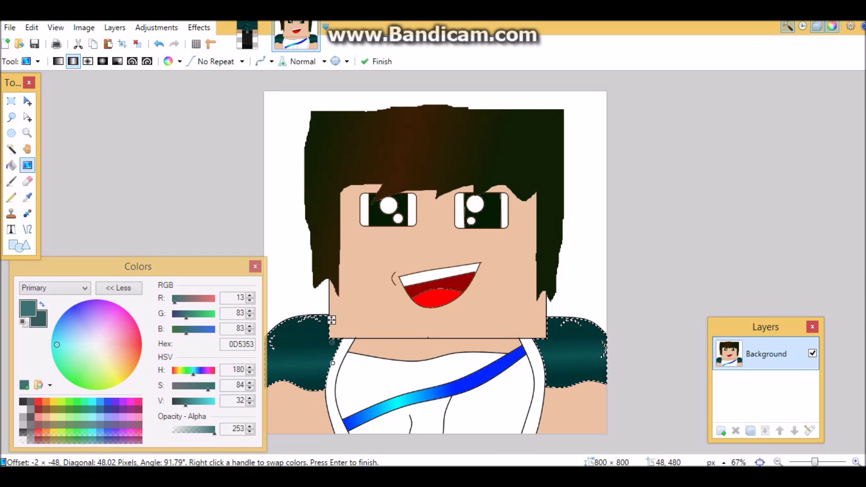
click(247, 35)
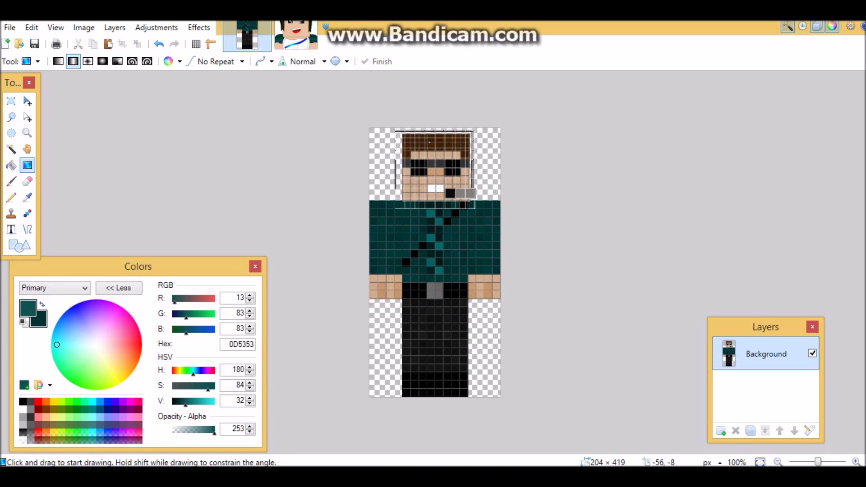
click(295, 35)
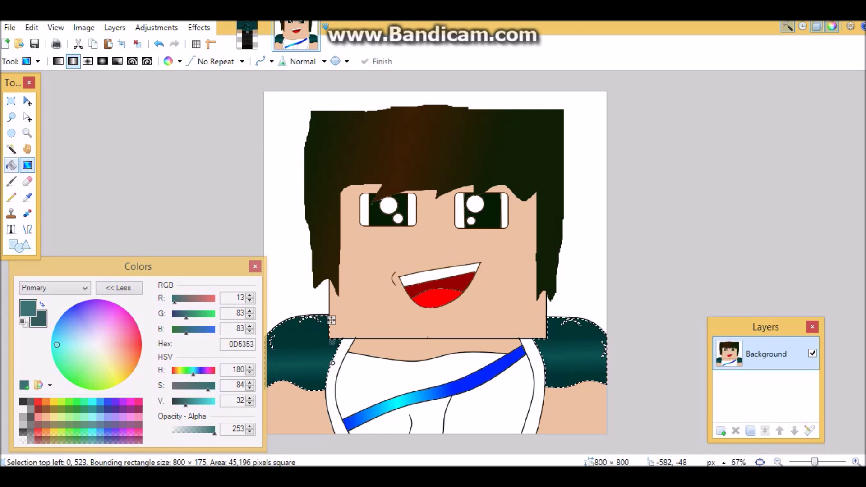
- Select the two narrow white strips along both sides of the shirt body together
click(11, 149)
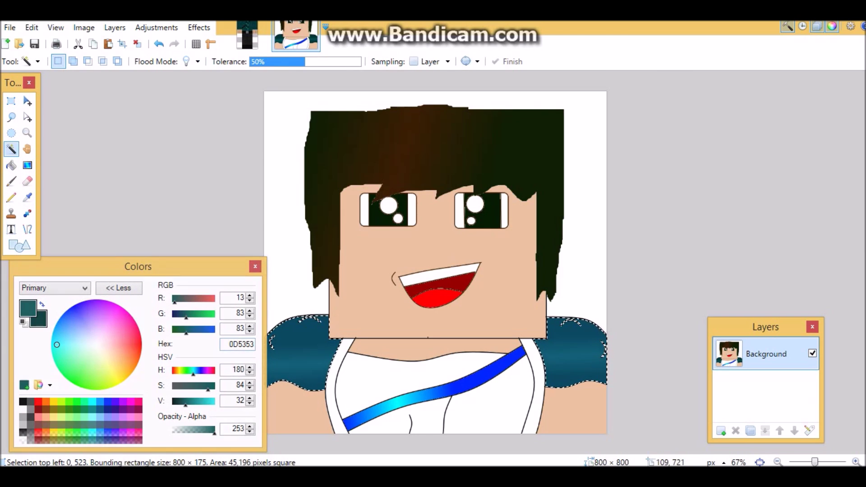
click(336, 415)
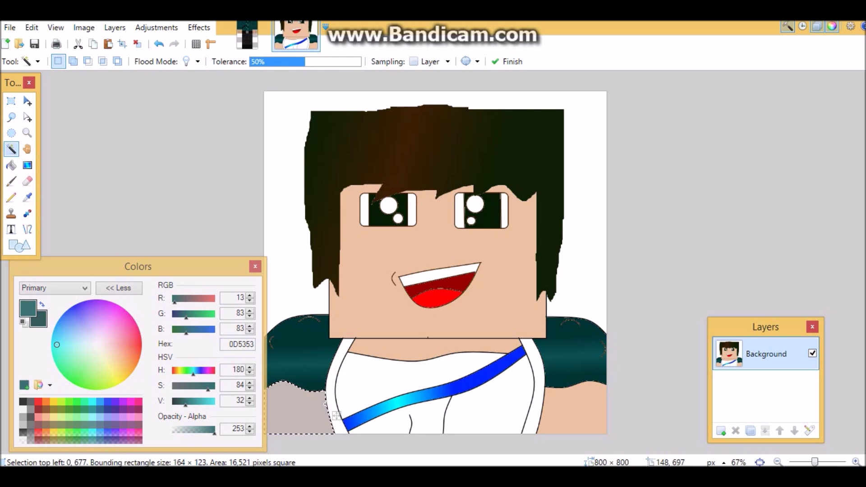
click(339, 401)
ctrl+click(554, 378)
click(543, 369)
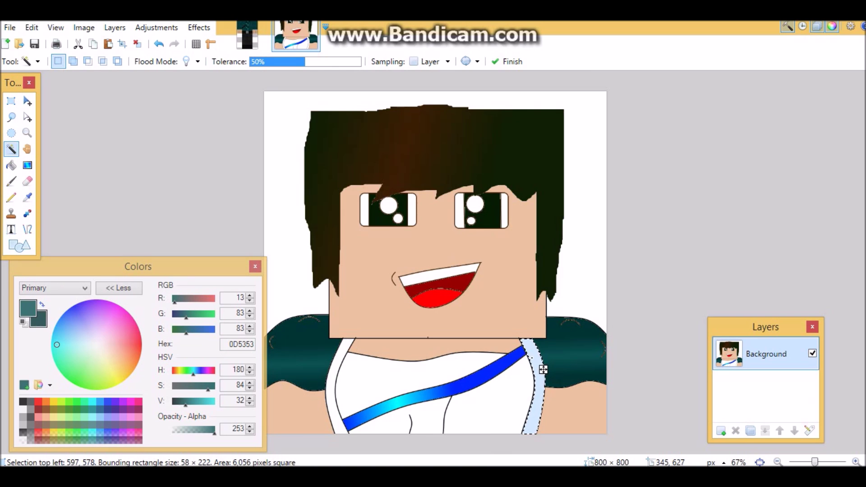
ctrl+click(342, 396)
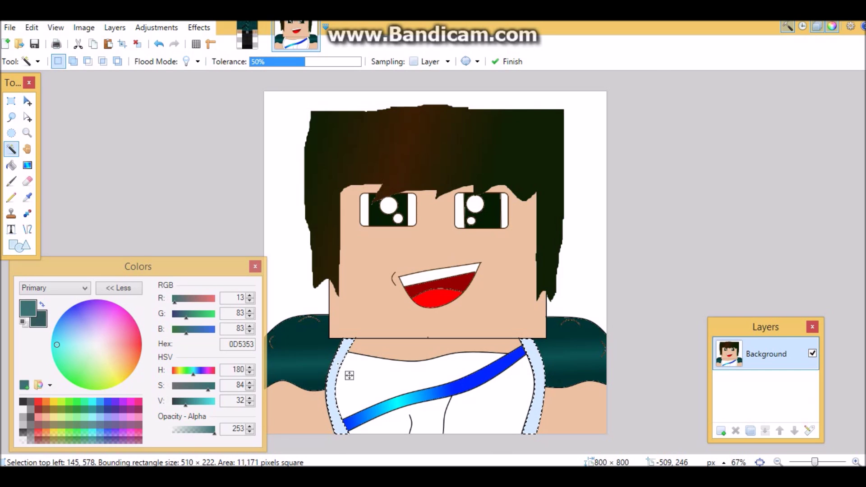
- Fill the selected side strips with a vertical reflected gradient about 98 px long, using blue 0026FF and cyan 00F5FF sampled from the chest strap
click(27, 198)
click(471, 380)
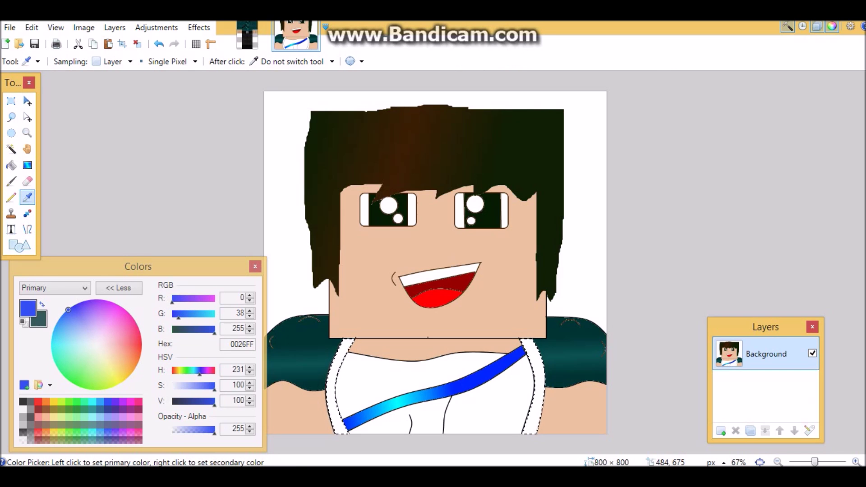
right_click(400, 389)
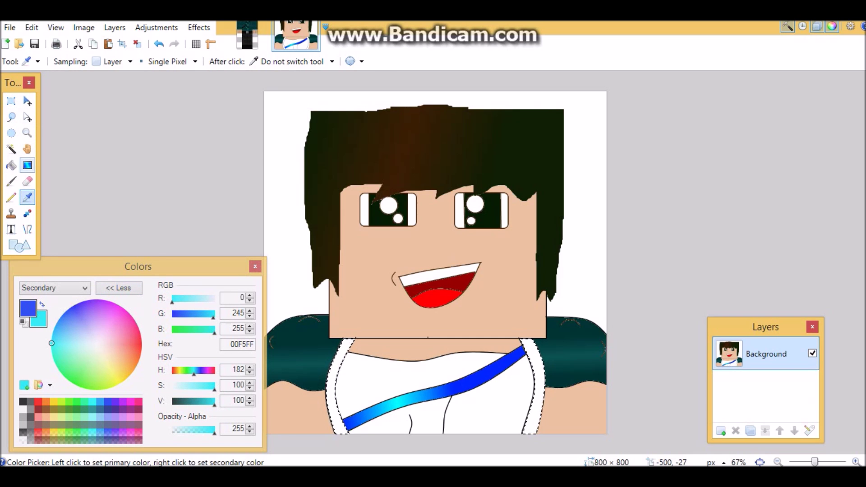
click(27, 165)
drag(344, 366, 338, 316)
click(182, 212)
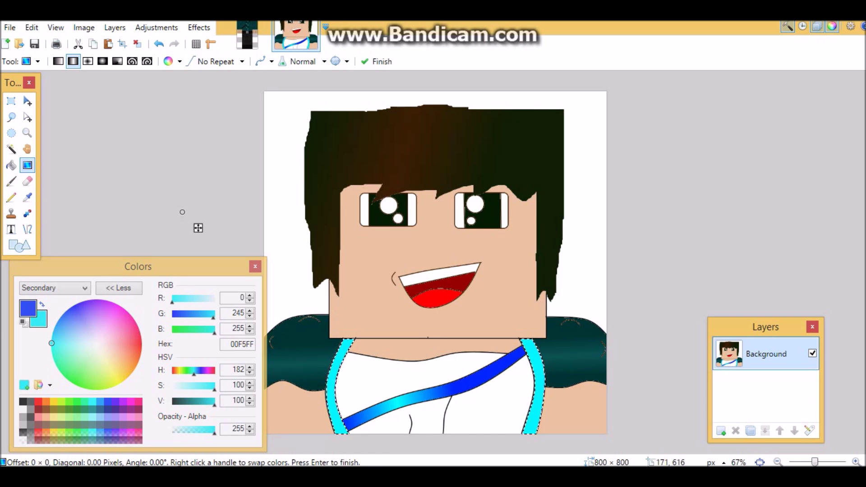
drag(344, 400, 329, 322)
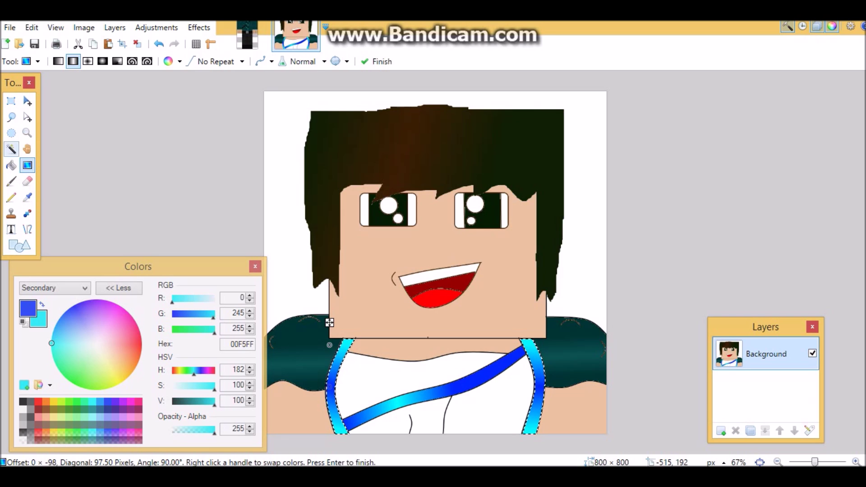
- Select the white shirt areas above and below the chest strap together by similar colour
key(s)
click(368, 384)
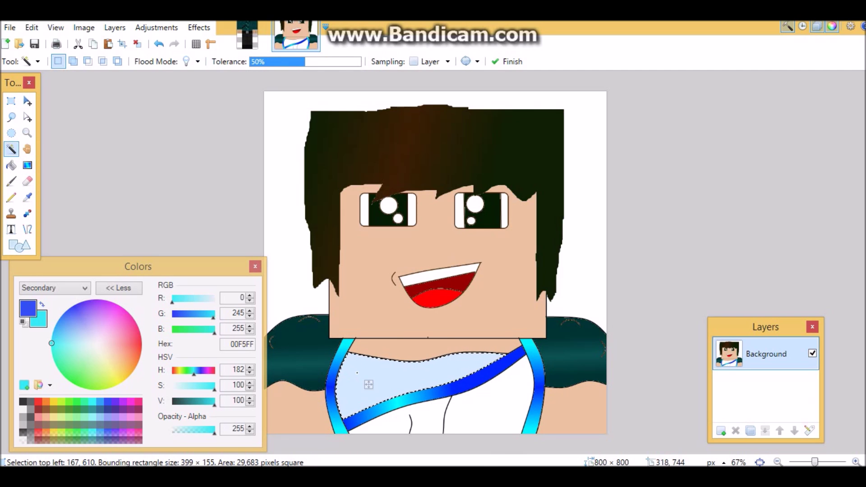
ctrl+click(495, 427)
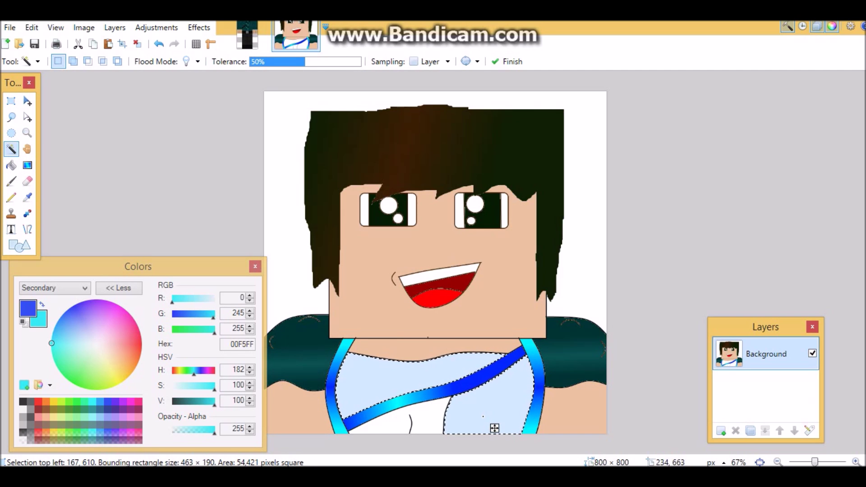
ctrl+click(409, 426)
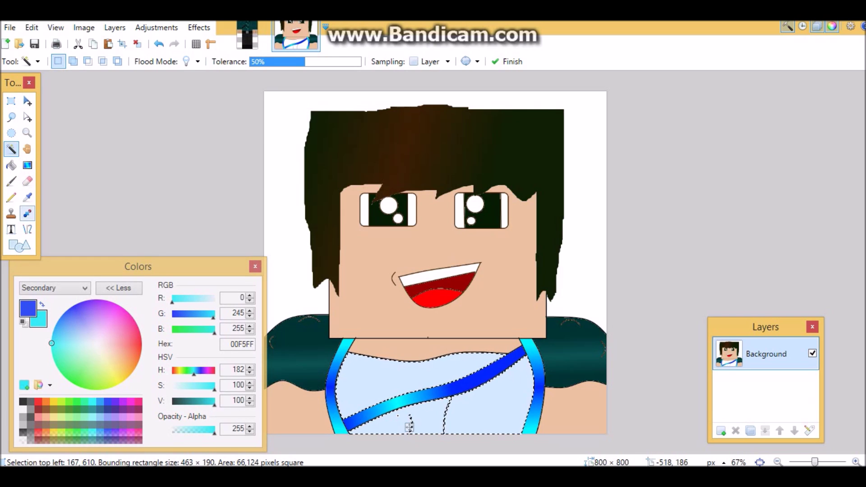
- Fill the selected shirt areas with a near-vertical reflected gradient about 57 px long, from dark teal 003333 to the lighter teal sampled from the sleeve
click(27, 197)
right_click(310, 359)
click(309, 324)
click(27, 165)
drag(379, 394, 382, 346)
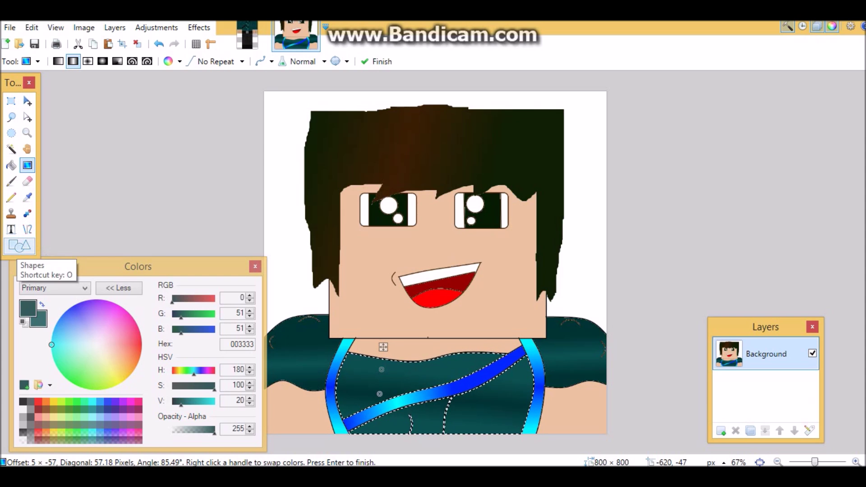
- Set both the primary and secondary colours to yellow FFD800
click(11, 165)
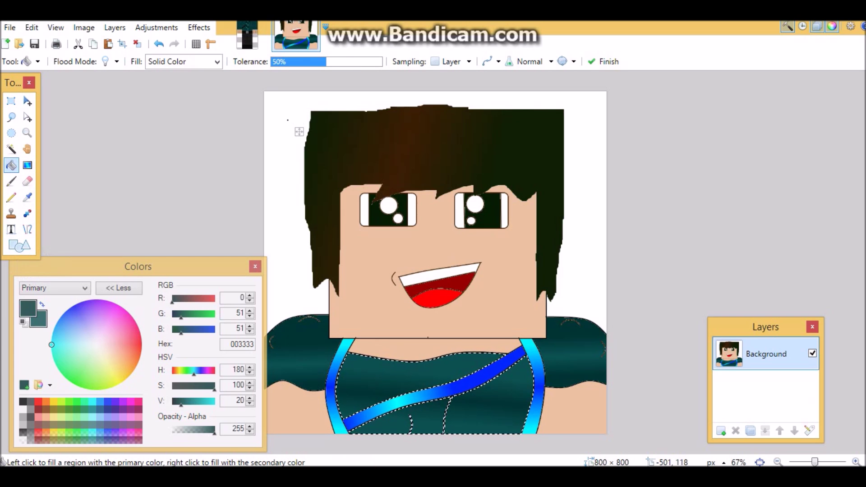
mouse_move(137, 355)
mouse_down()
mouse_move(124, 381)
mouse_move(119, 374)
mouse_up()
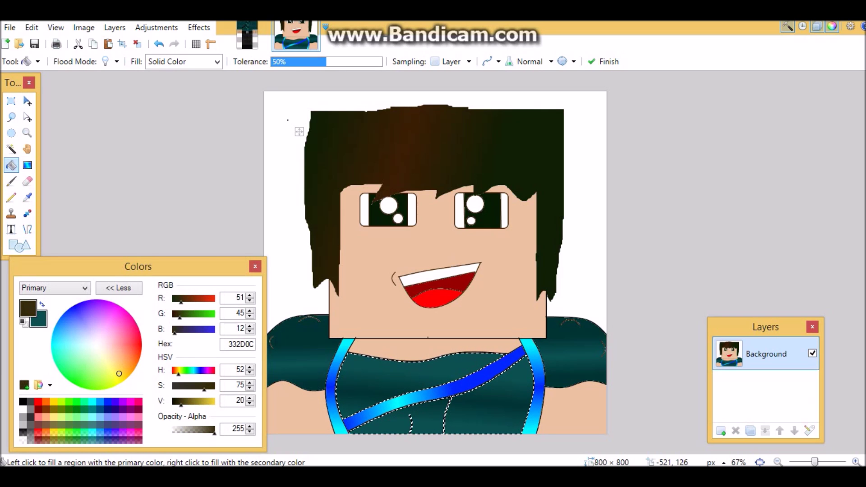
click(53, 401)
right_click(53, 401)
- Select the white background around the head and shoulders and fill it with solid yellow FFD800
key(s)
click(280, 181)
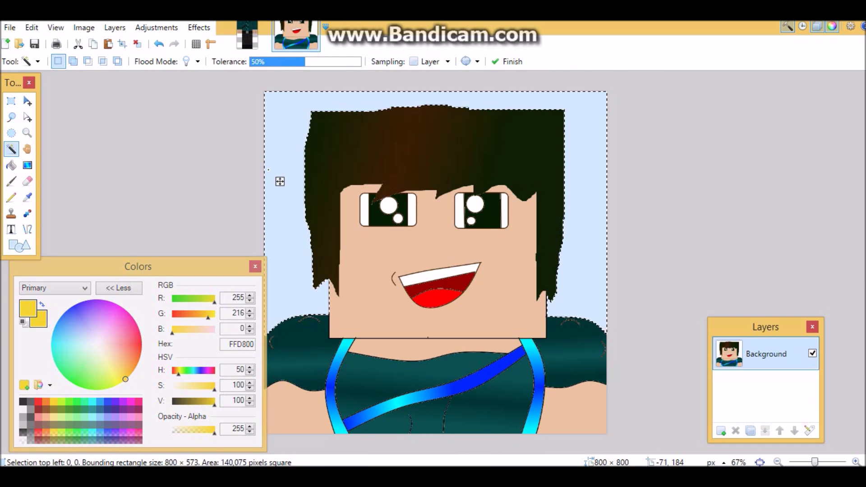
key(l)
key(p)
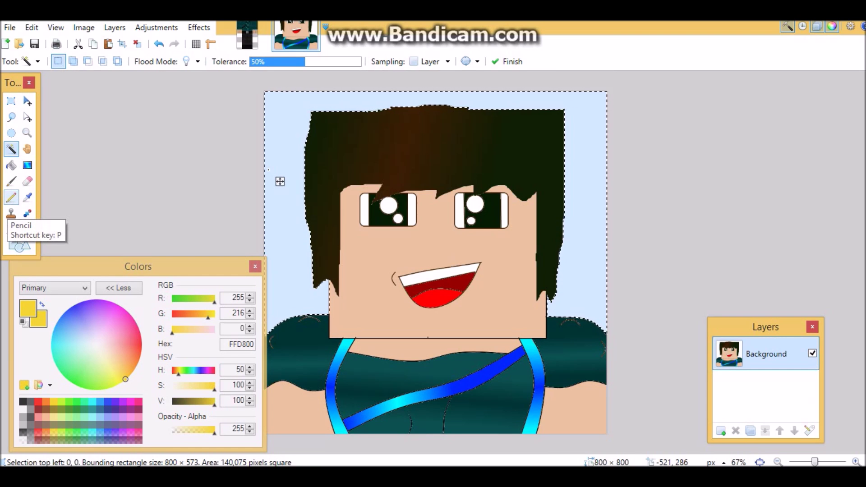
key(f)
click(290, 172)
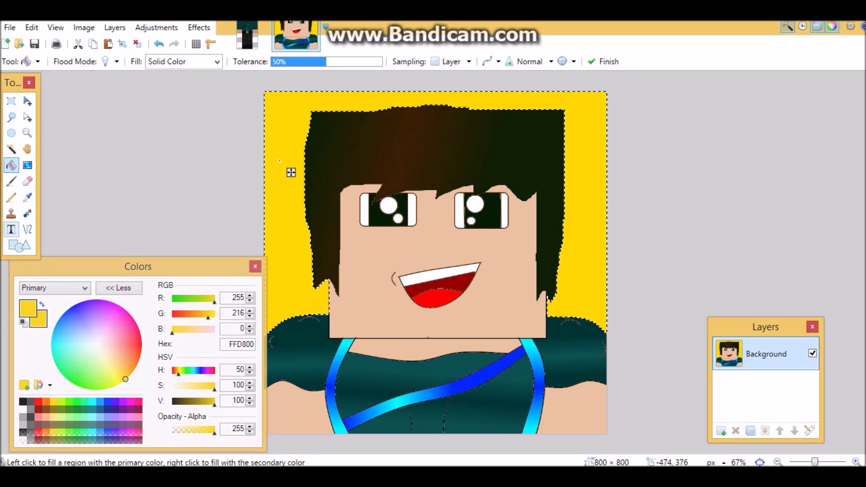
- Set up the Line tool with green 4CFF00 as primary colour and a brush width of 40
key(o)
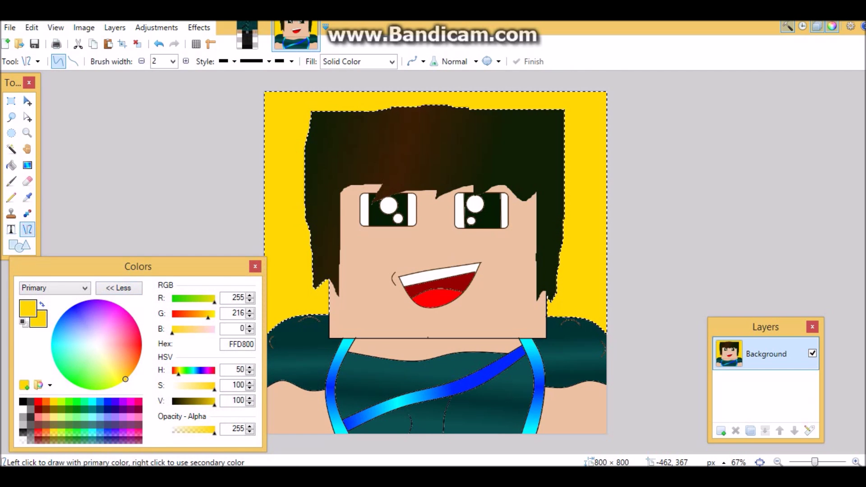
click(69, 402)
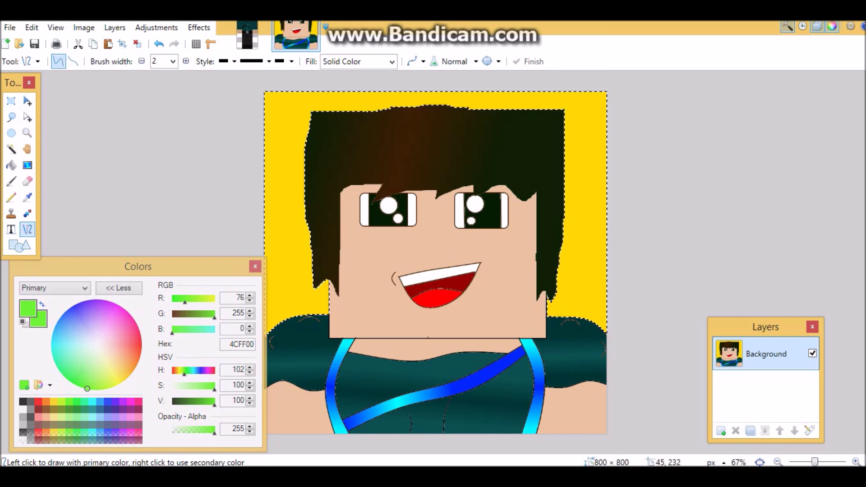
drag(300, 210, 277, 216)
click(159, 44)
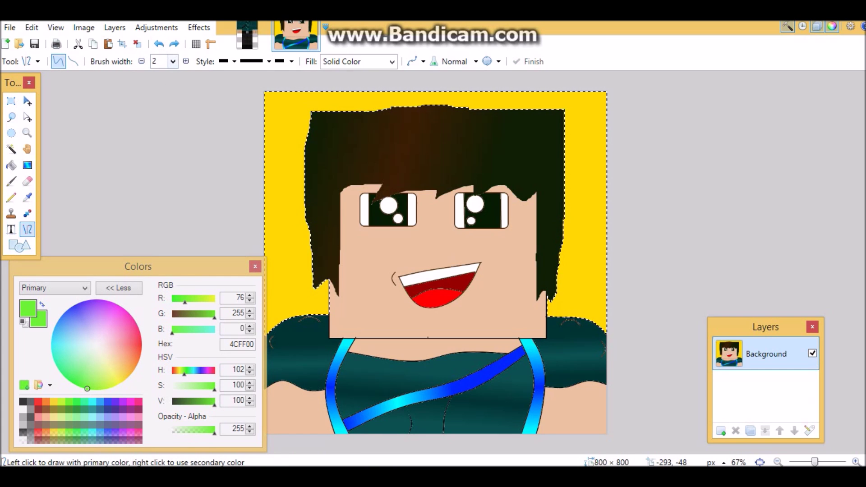
click(173, 61)
click(165, 248)
- Draw straight green rays outward from behind the head: one on each side, two above, and one into each upper corner
drag(313, 244, 200, 243)
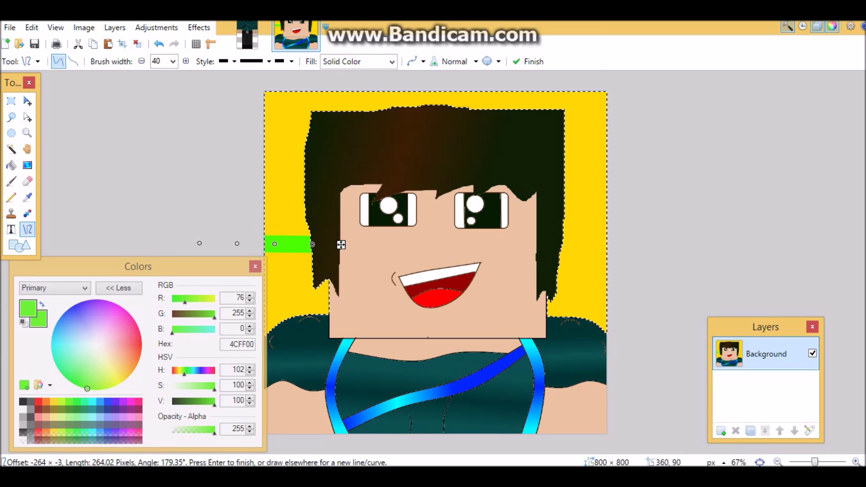
drag(419, 130, 419, 72)
drag(464, 137, 462, 78)
mouse_move(547, 203)
mouse_down()
mouse_move(617, 210)
mouse_move(640, 207)
mouse_move(642, 198)
mouse_move(671, 225)
mouse_move(671, 243)
mouse_move(642, 160)
mouse_up()
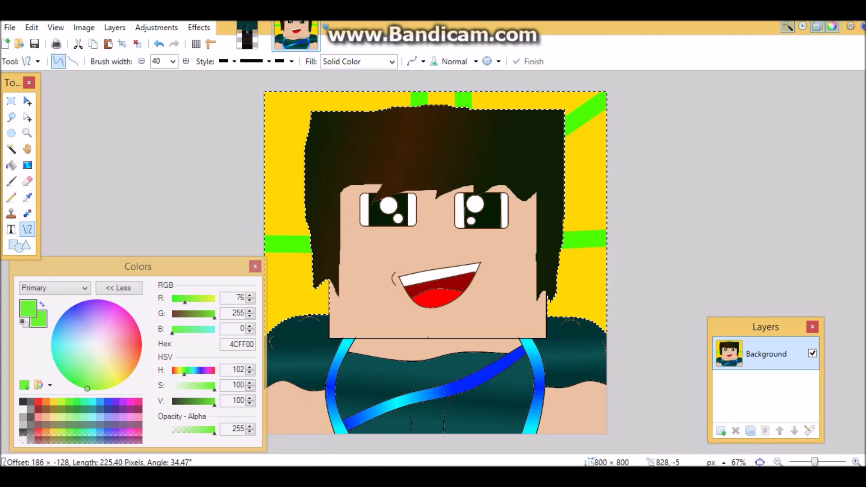
drag(310, 128, 241, 87)
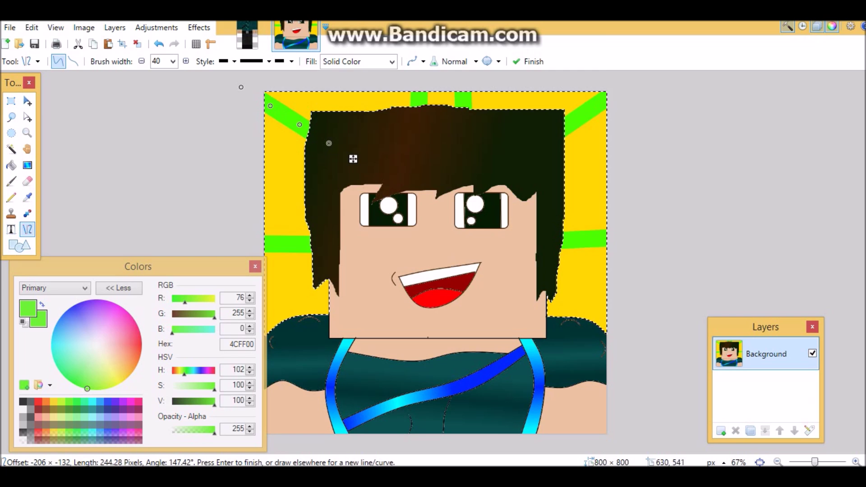
- Add green rays just above both shoulders, slanted ones midway up both sides, and one on either side of the two top rays
drag(523, 305, 628, 305)
drag(357, 302, 300, 303)
drag(237, 302, 226, 307)
drag(318, 204, 210, 149)
drag(548, 202, 674, 170)
mouse_move(364, 147)
mouse_down()
mouse_move(359, 111)
mouse_move(337, 74)
mouse_up()
drag(507, 146, 546, 73)
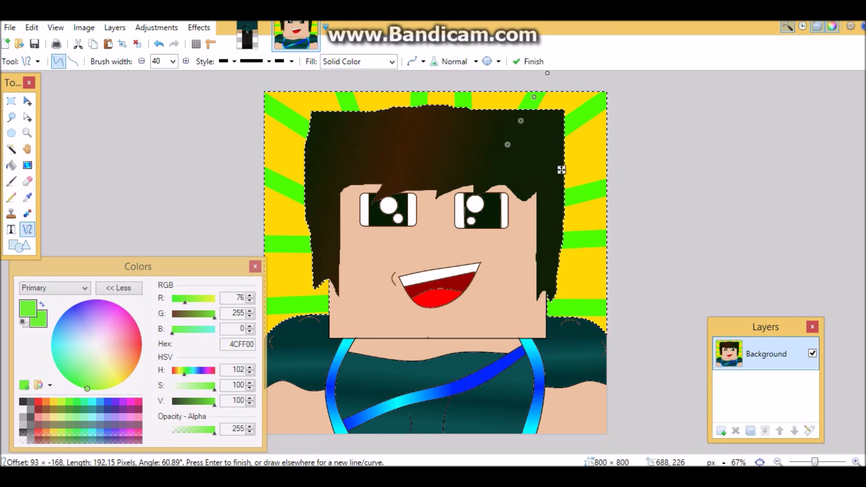
- Save the portrait to the Desktop as a PNG named Untitled with auto-detected bit depth
click(10, 27)
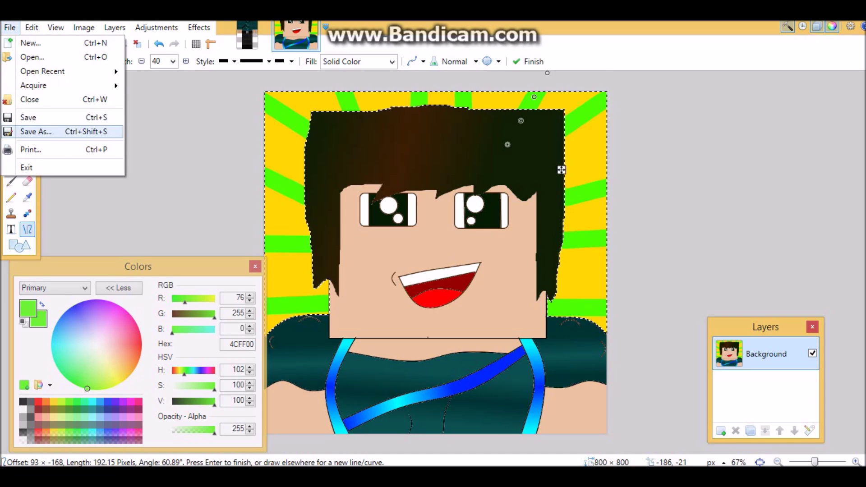
click(37, 132)
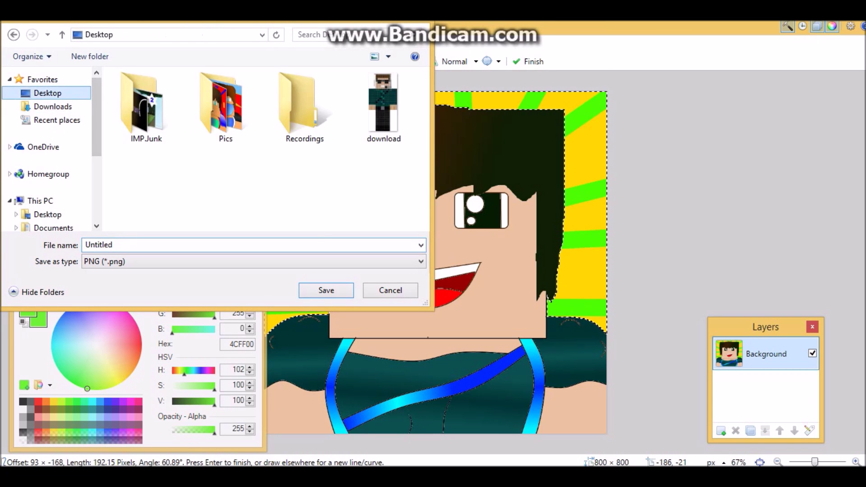
click(326, 291)
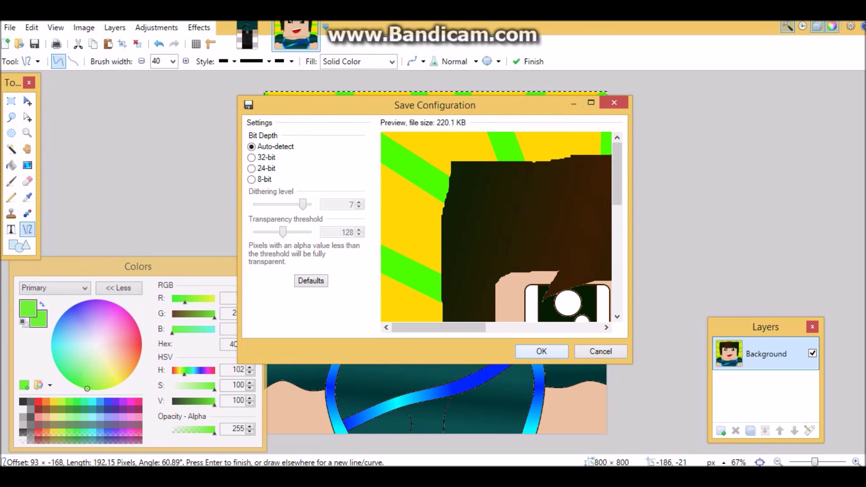
key(Return)
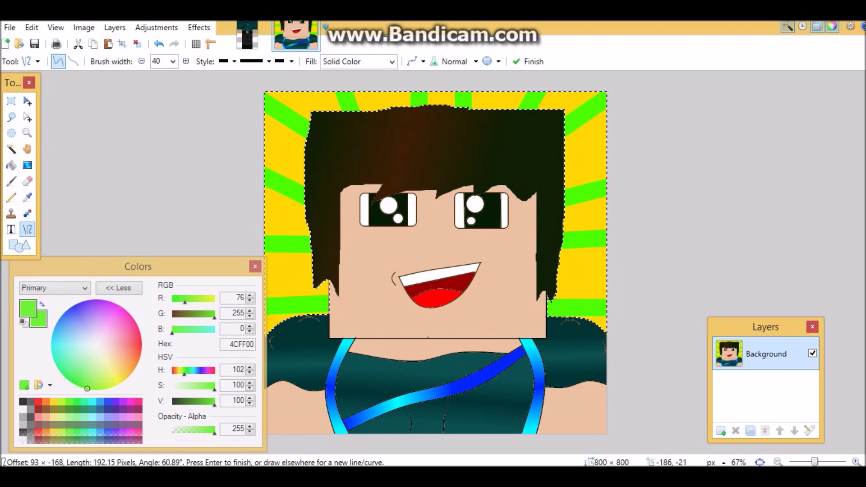